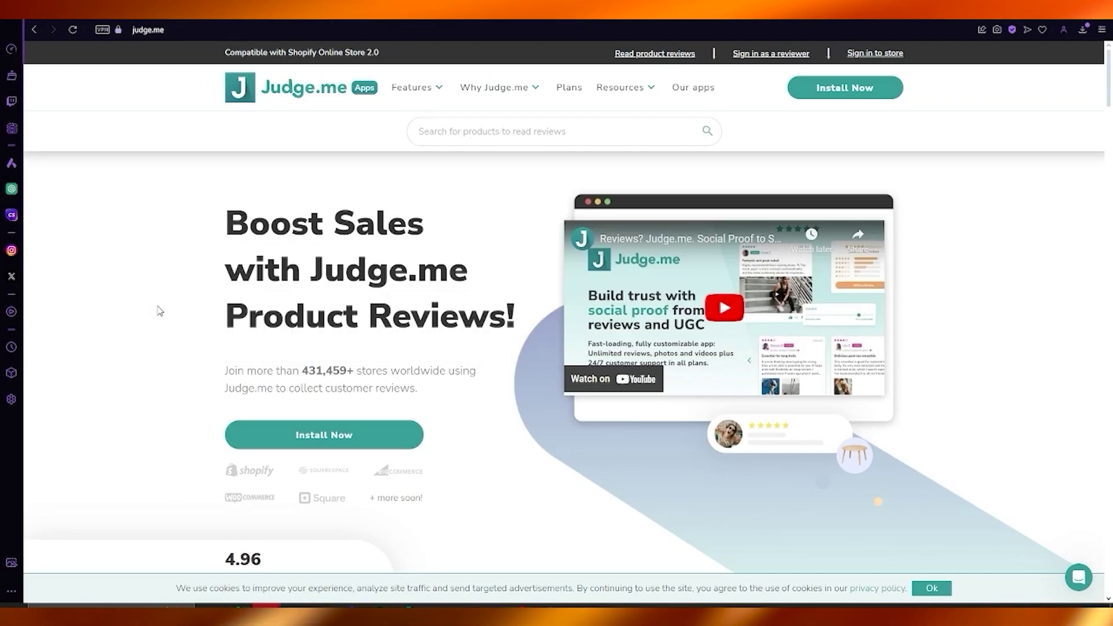
scroll(158, 311, down, 9)
scroll(158, 311, up, 10)
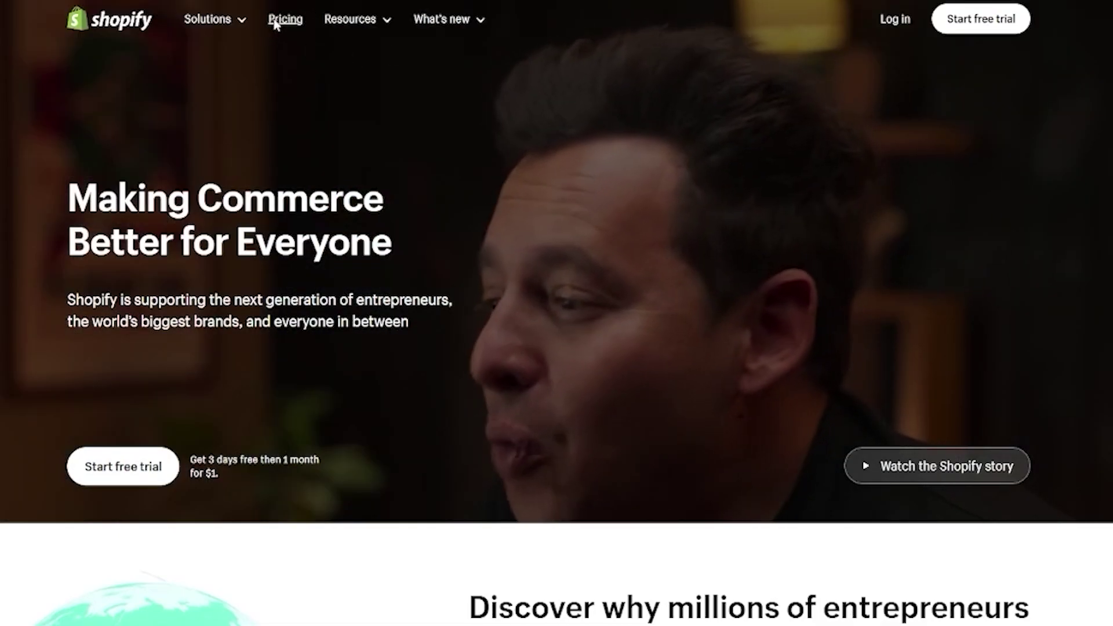
Open Shopify's pricing page and review the plan options and the introductory trial offer.
click(270, 38)
scroll(205, 180, down, 1)
scroll(204, 181, down, 4)
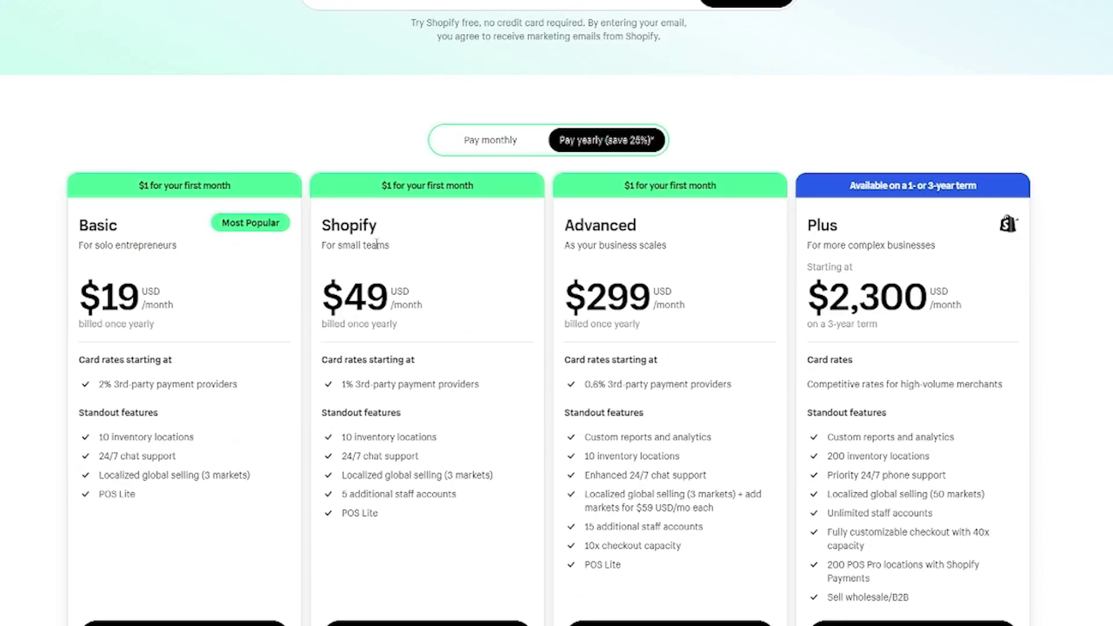
scroll(310, 208, up, 4)
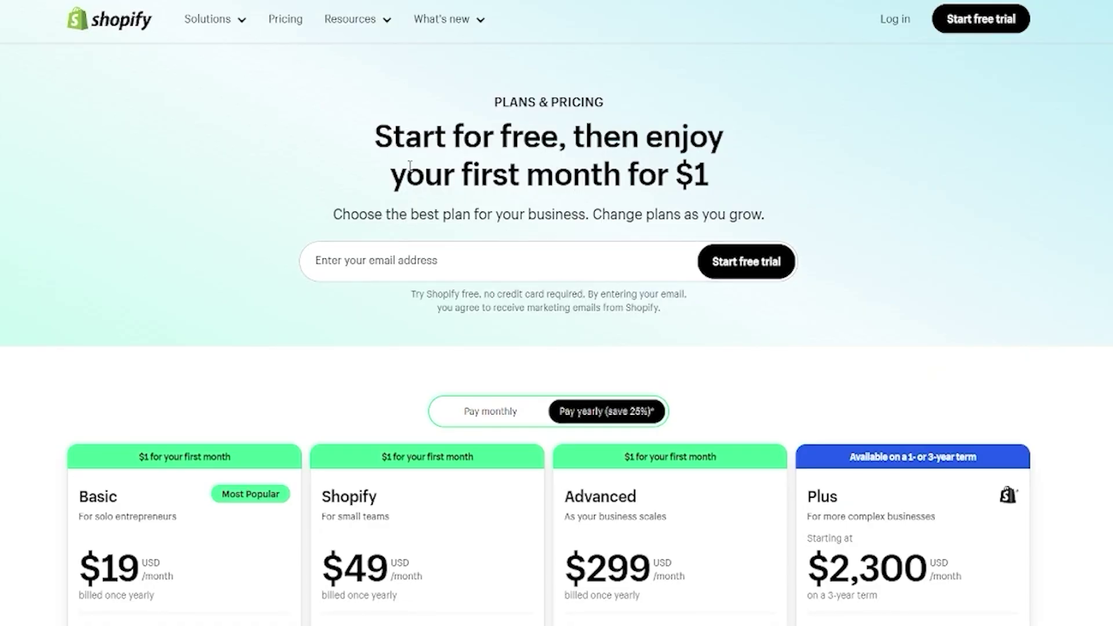
drag(713, 202, 273, 126)
click(273, 125)
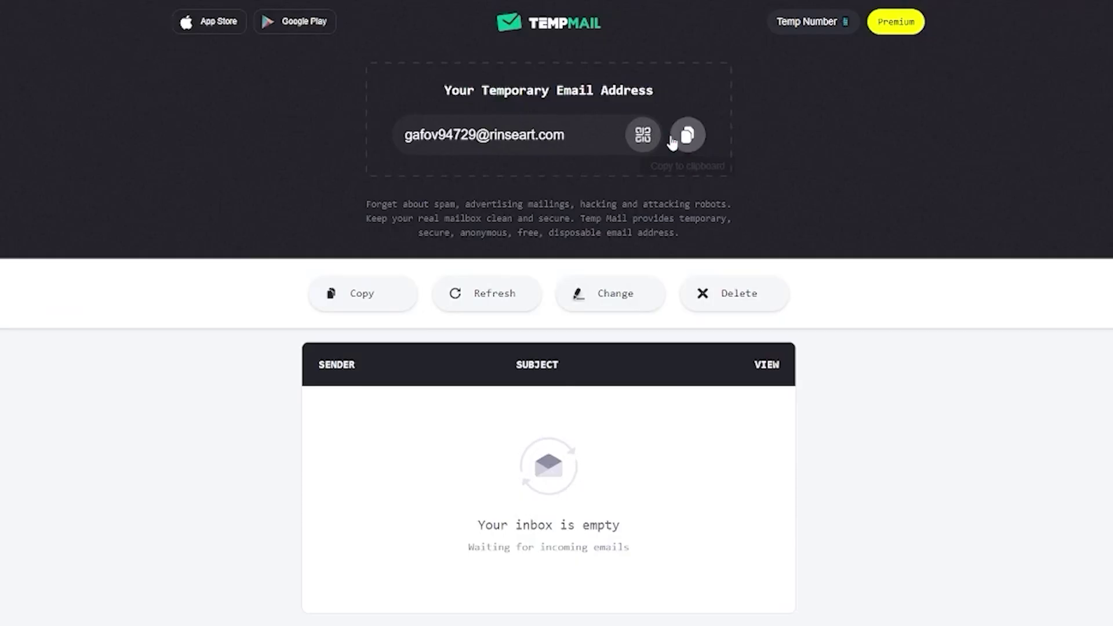
Copy the temporary email address from Temp Mail and submit it on Shopify's pricing page to start the free trial.
click(685, 139)
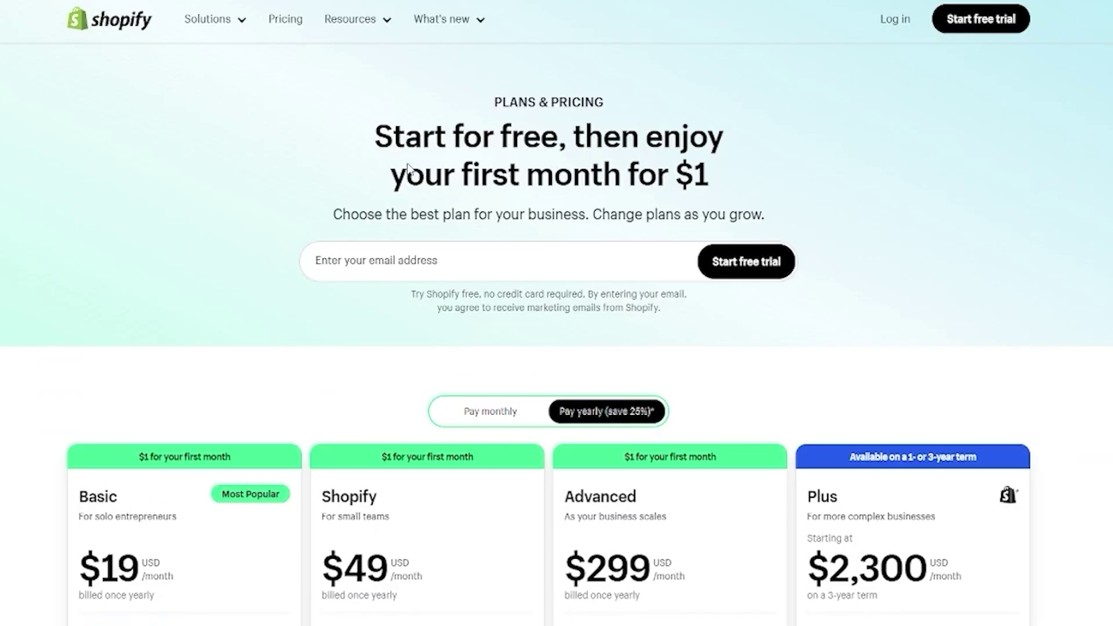
click(481, 261)
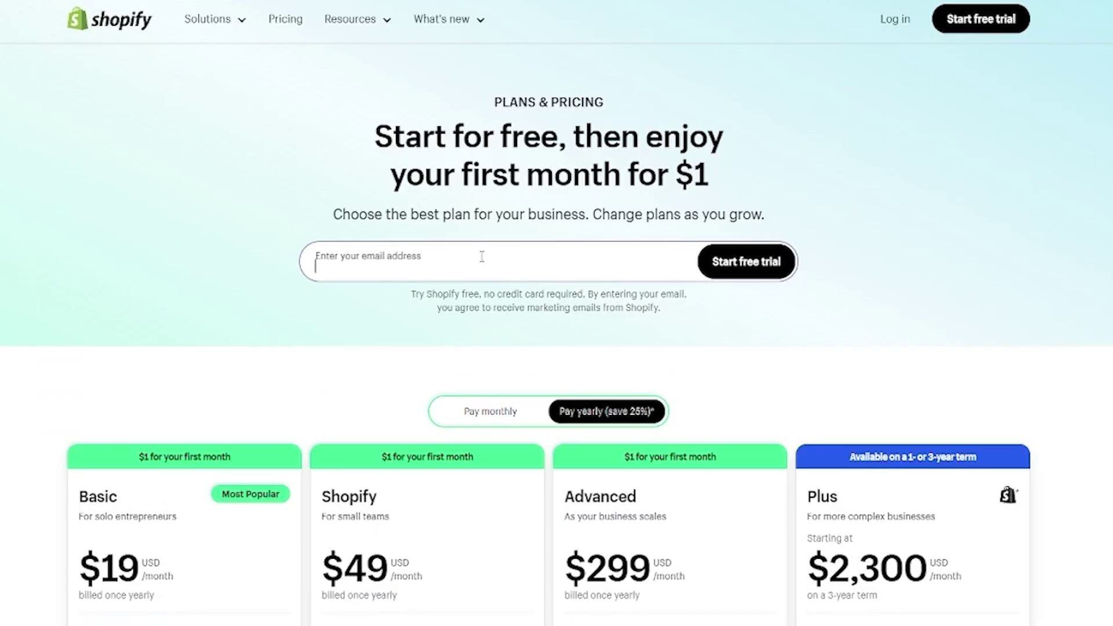
right_click(481, 257)
click(536, 379)
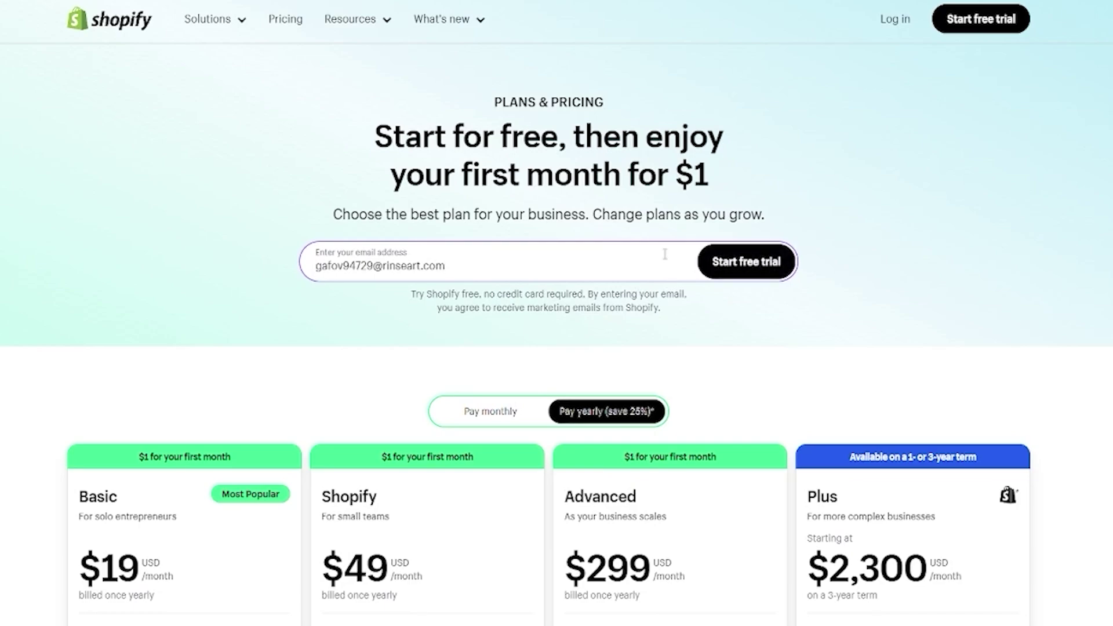
key(Return)
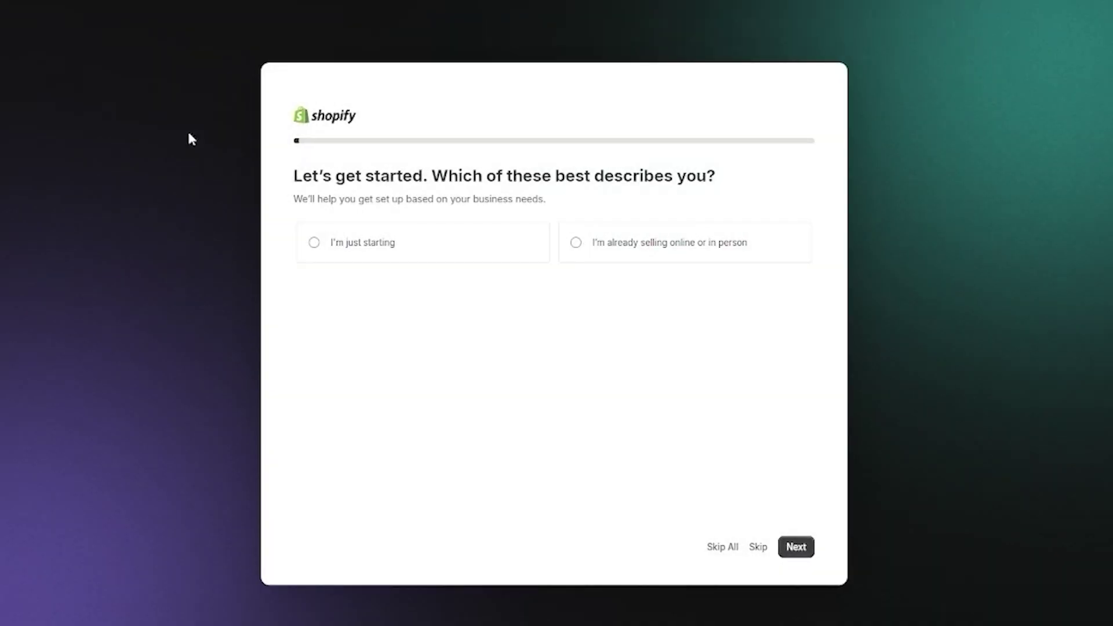
Answer the onboarding questions with "I'm just starting" and "An online store" as the place to sell.
mouse_move(297, 175)
mouse_down()
mouse_move(765, 179)
mouse_move(289, 184)
mouse_up()
click(751, 189)
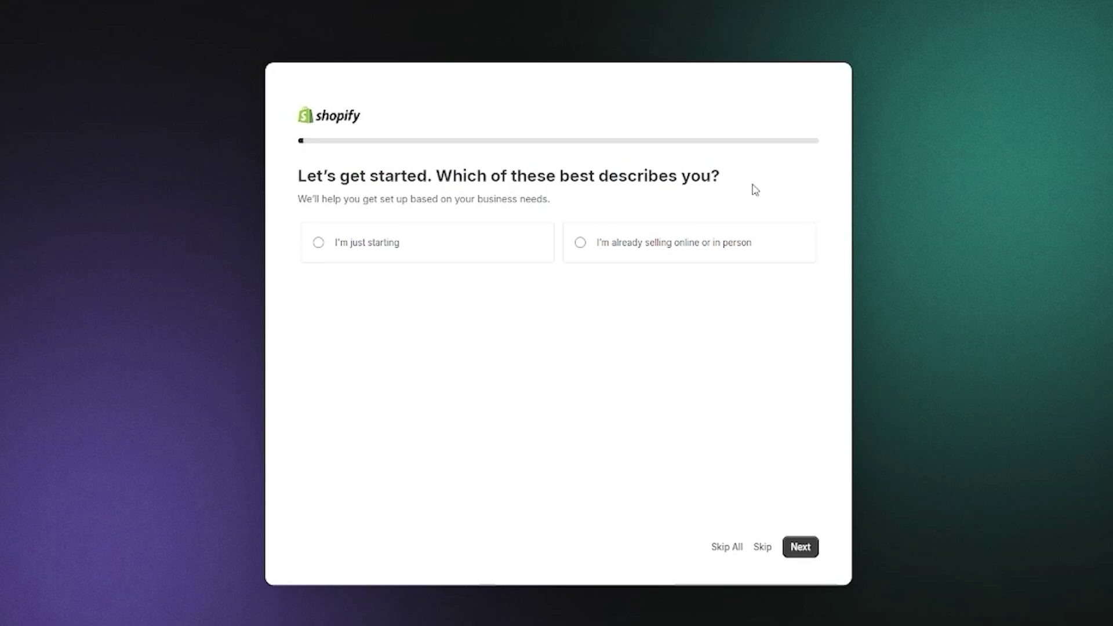
click(753, 200)
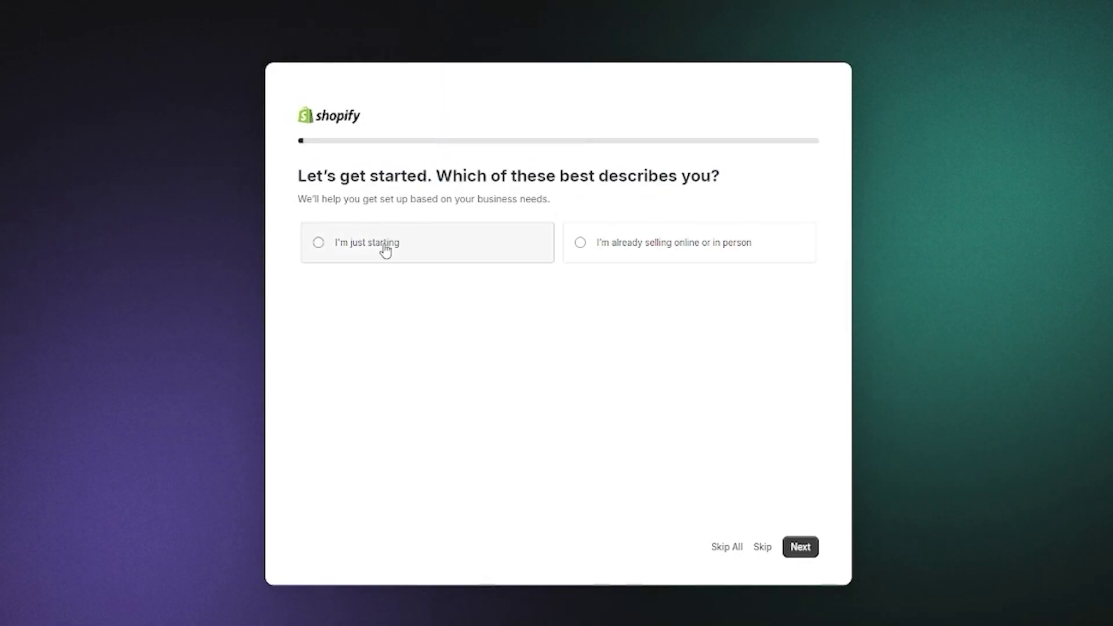
click(425, 253)
click(645, 247)
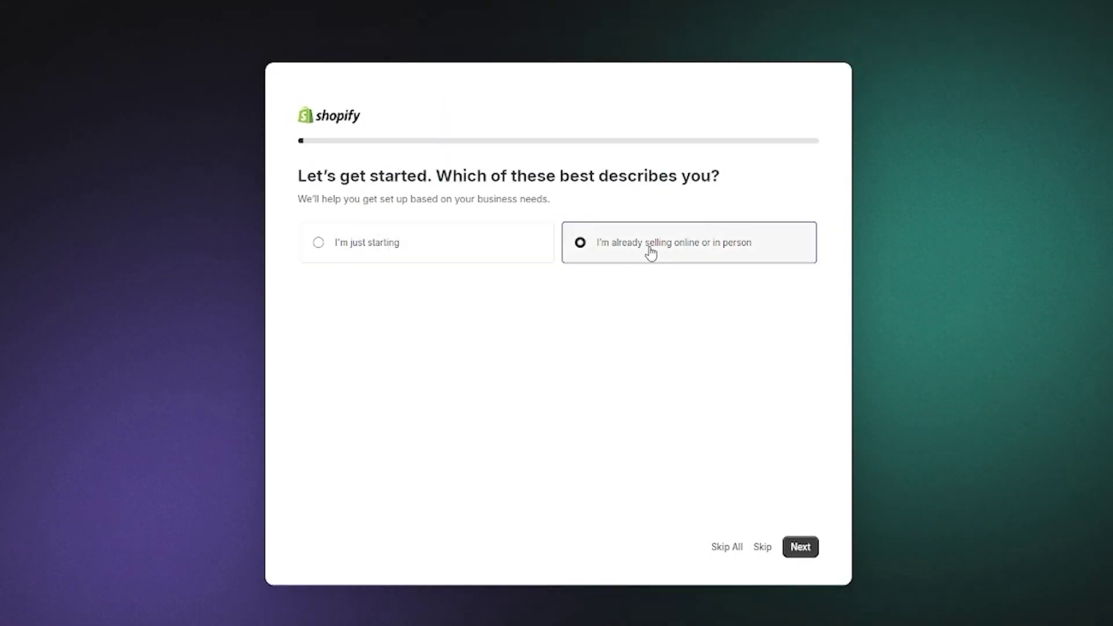
click(500, 249)
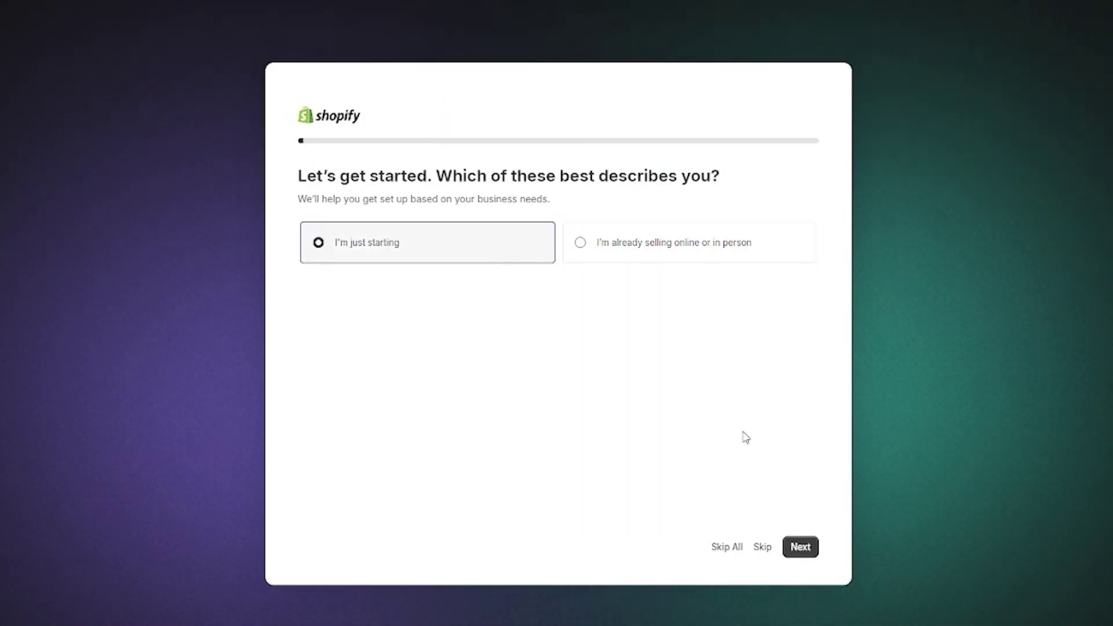
click(807, 549)
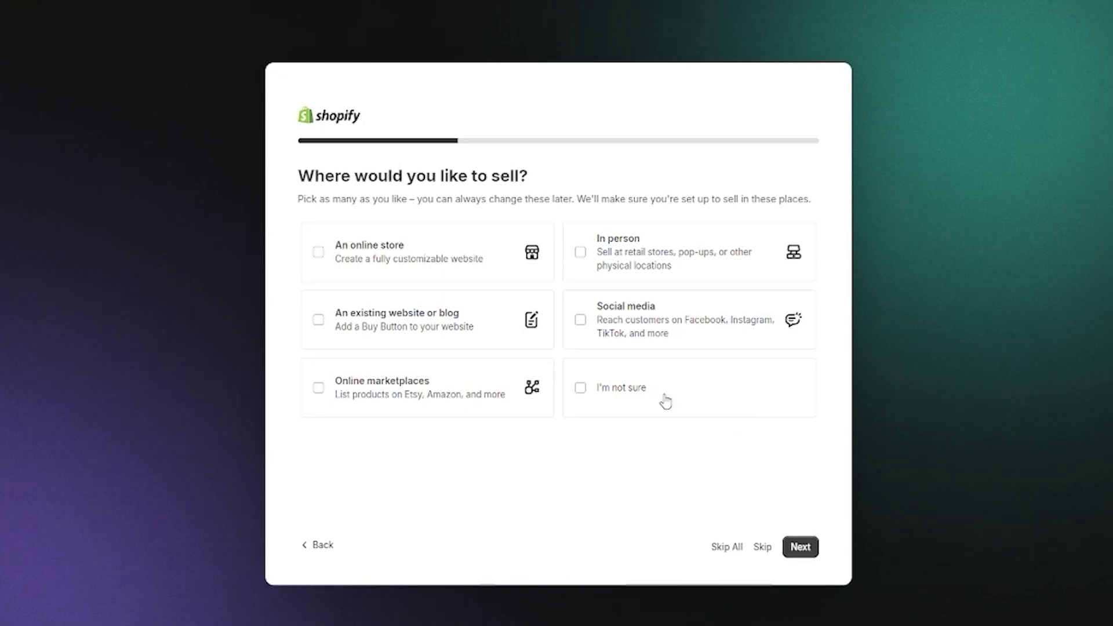
click(472, 262)
click(797, 546)
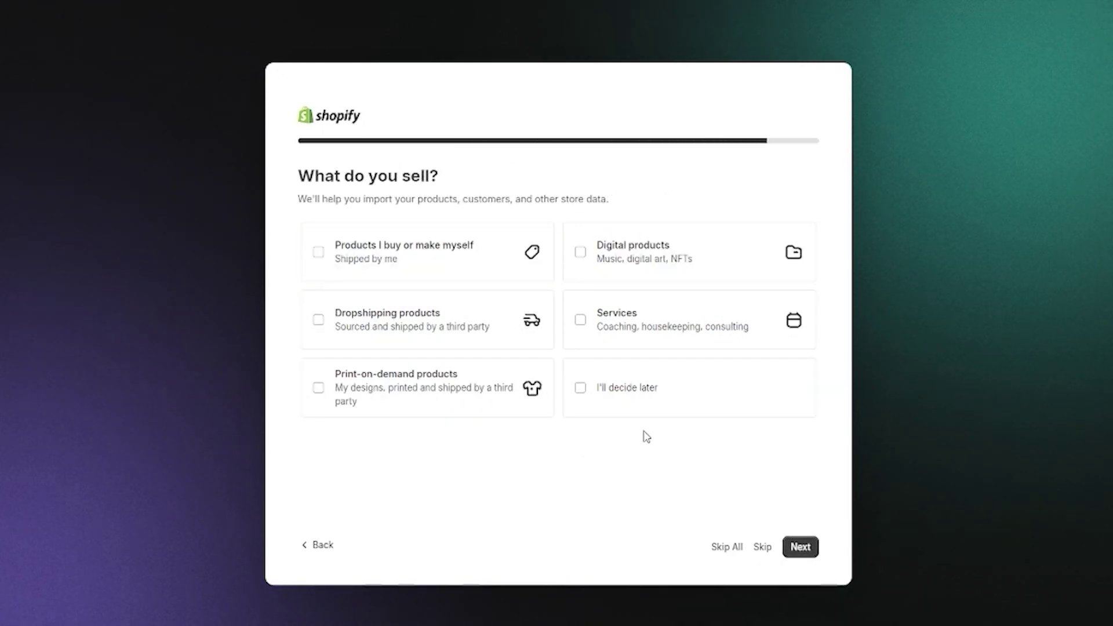
Choose "Dropshipping products" and "Products I buy or make myself" as what is sold, and accept Pakistan as the business location.
drag(620, 204, 285, 188)
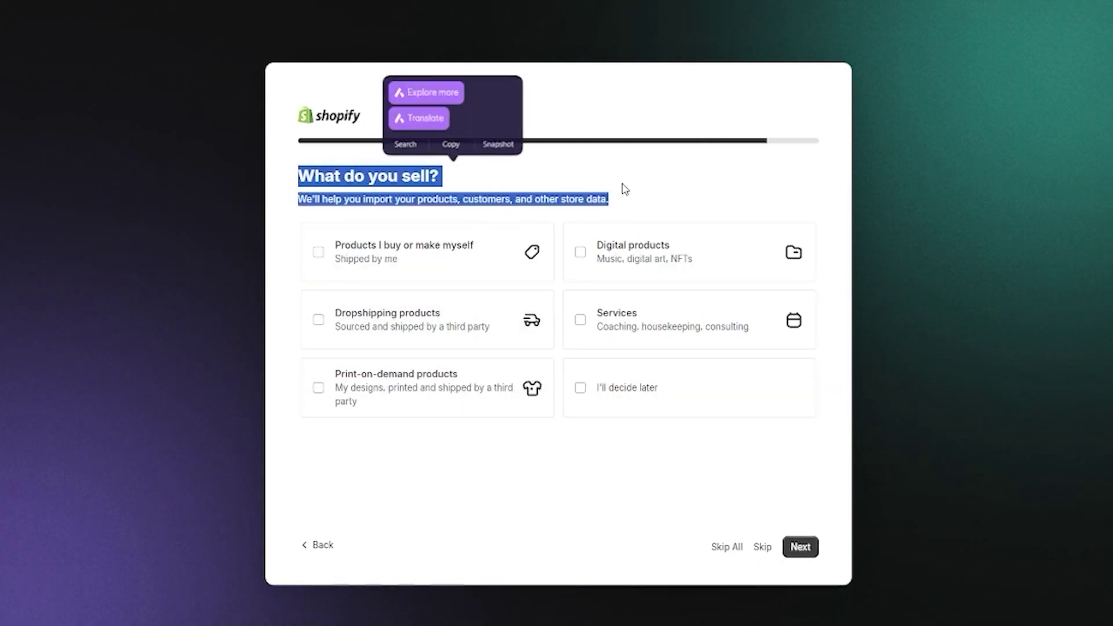
click(497, 189)
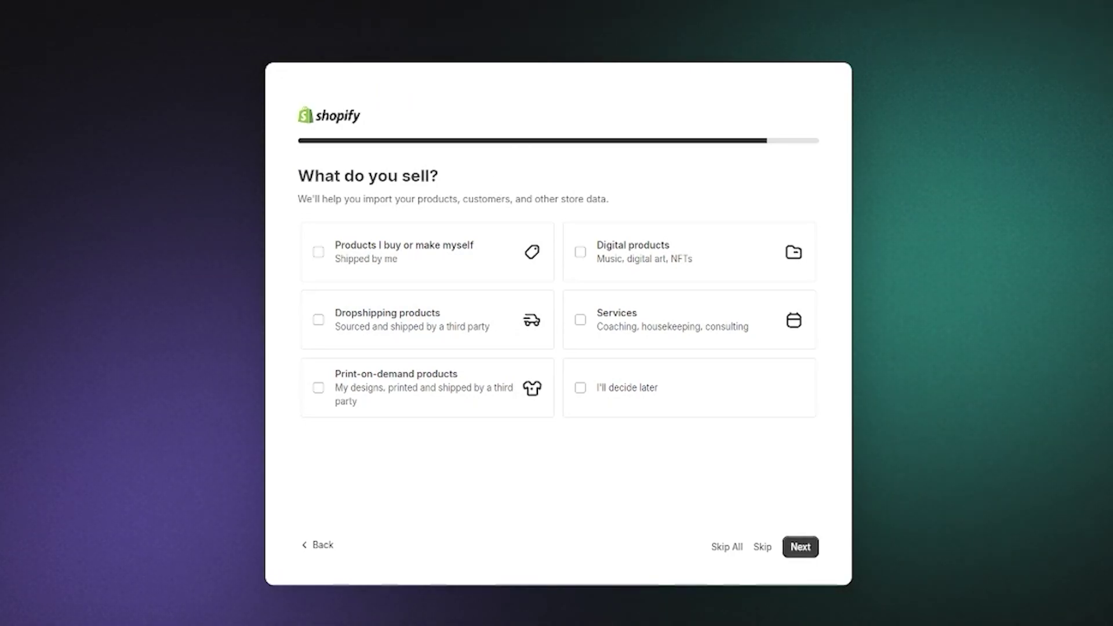
click(383, 305)
click(377, 263)
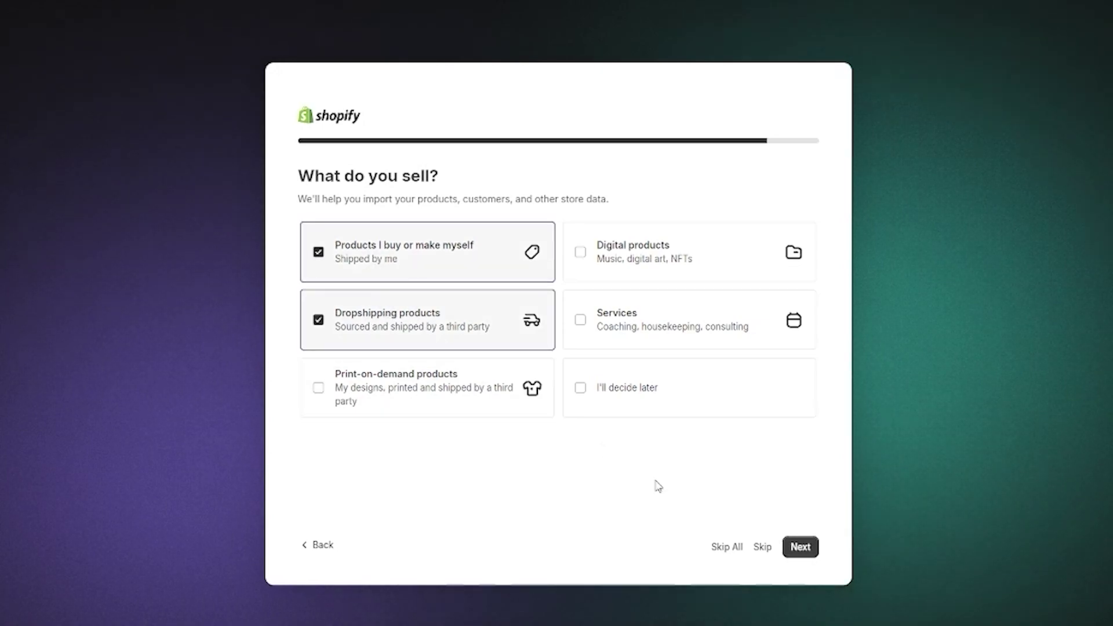
click(800, 547)
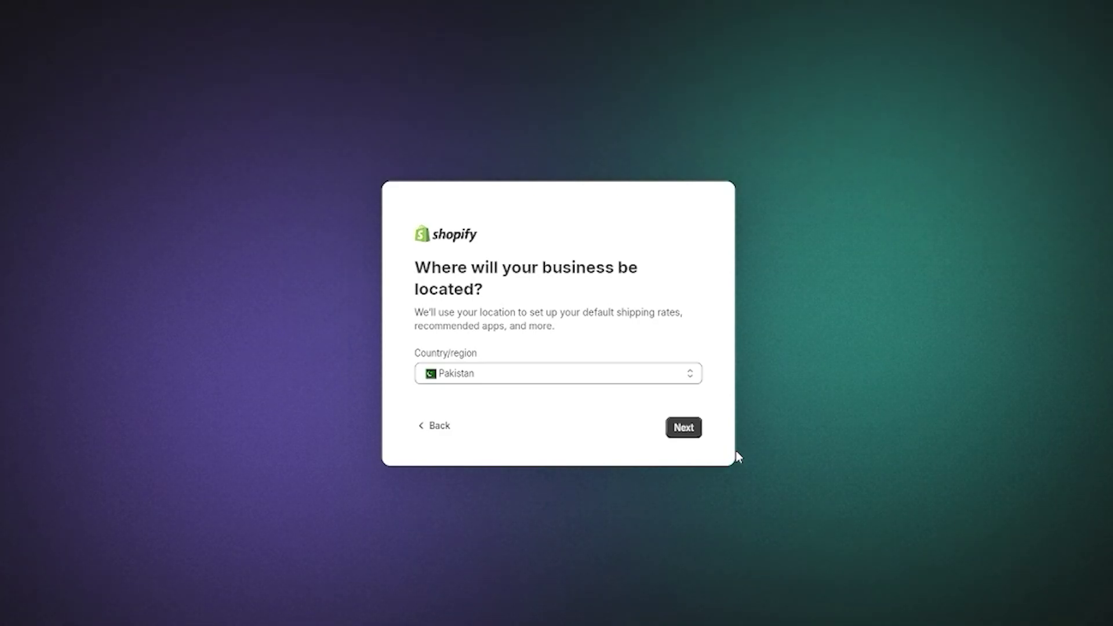
click(681, 430)
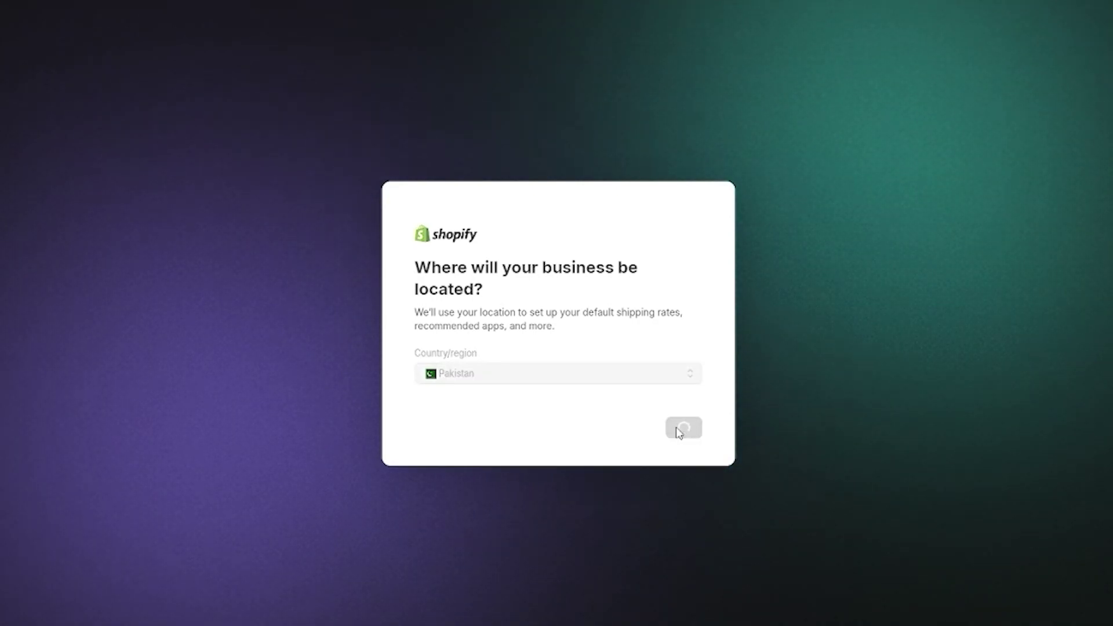
click(681, 429)
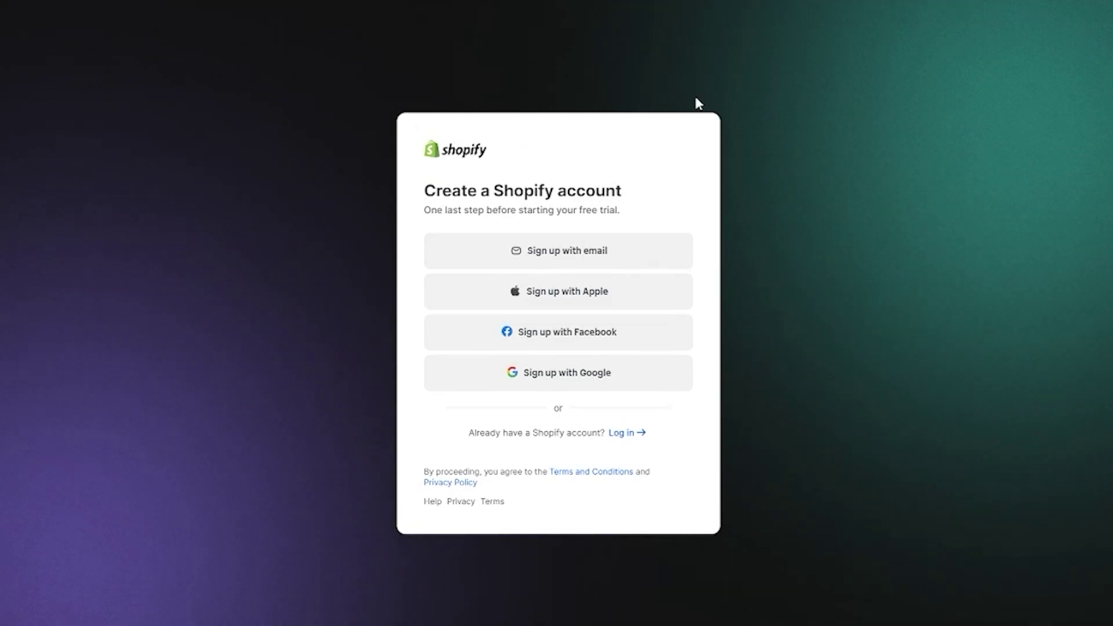
Sign up with email and enter the account password for the new Shopify account.
click(605, 244)
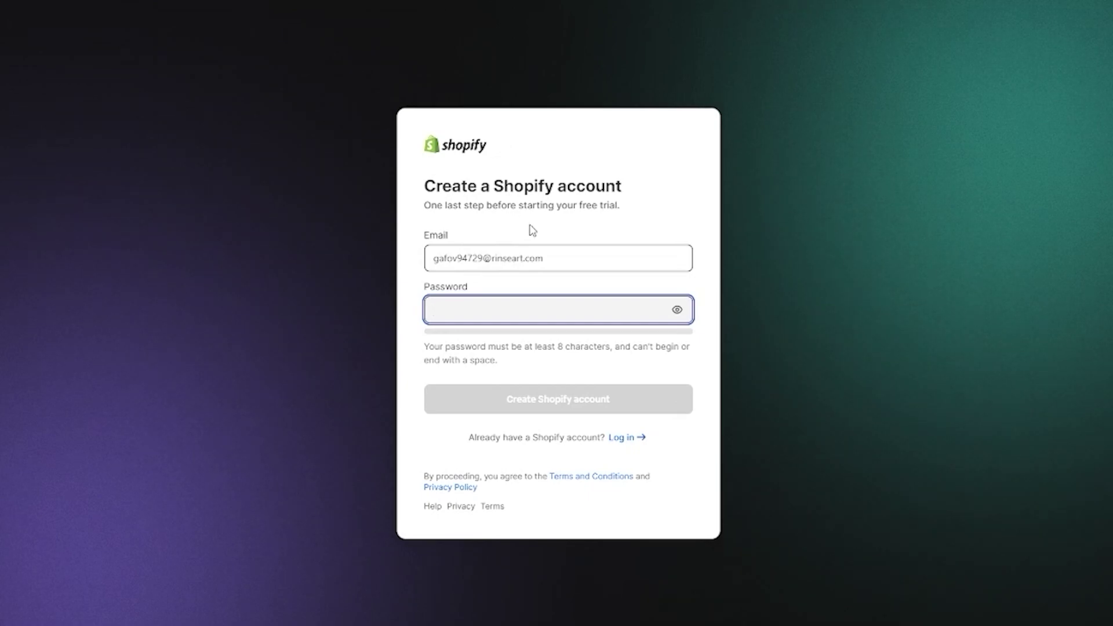
click(519, 307)
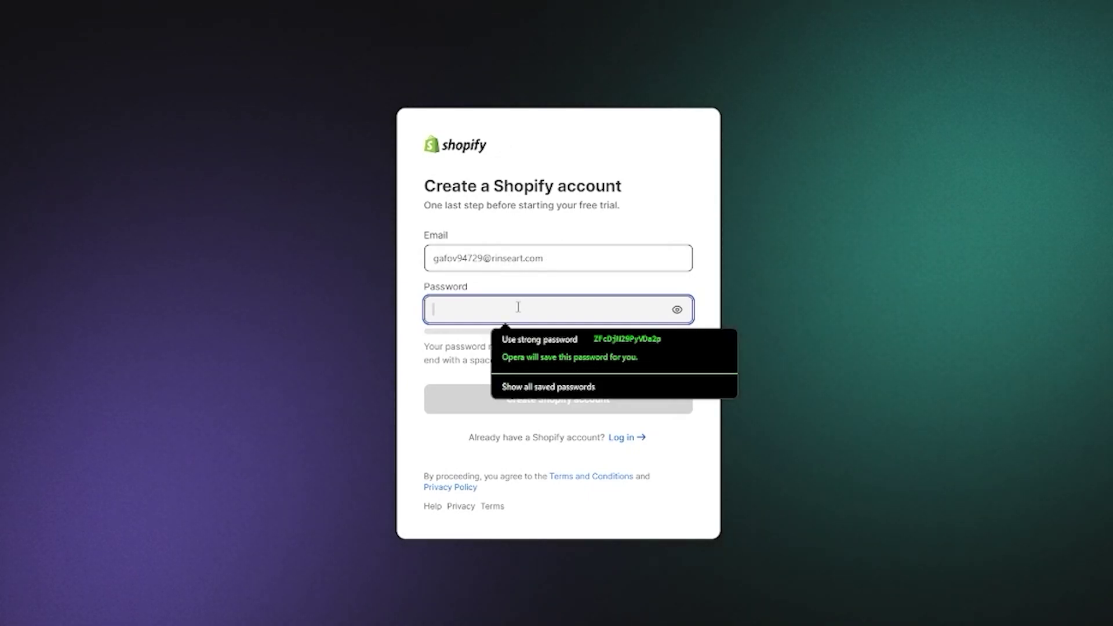
text(••)
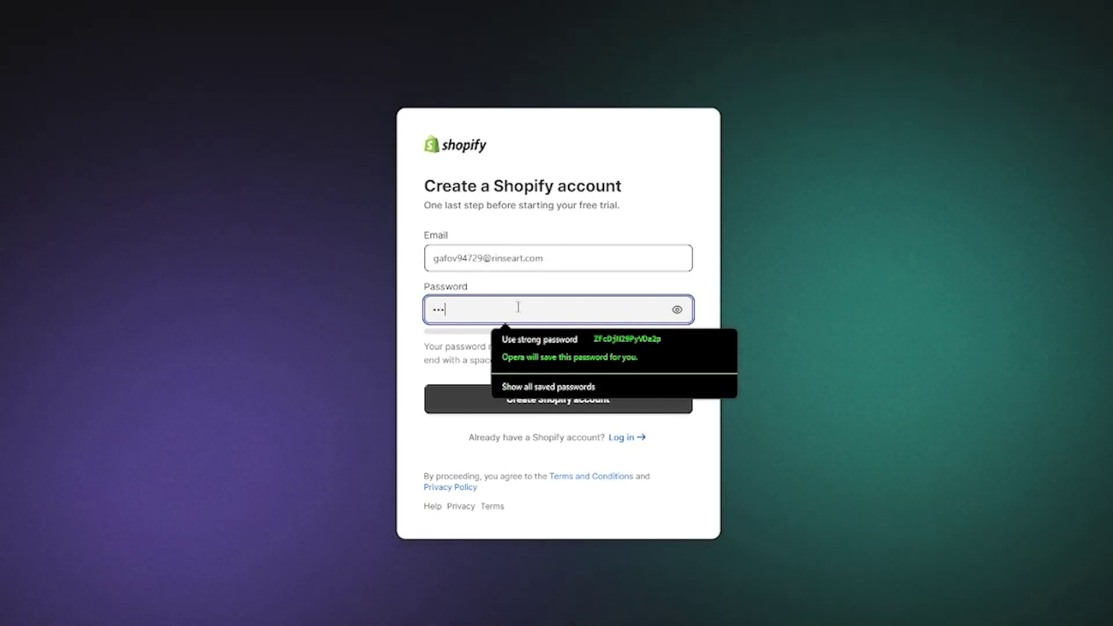
text(•••••••)
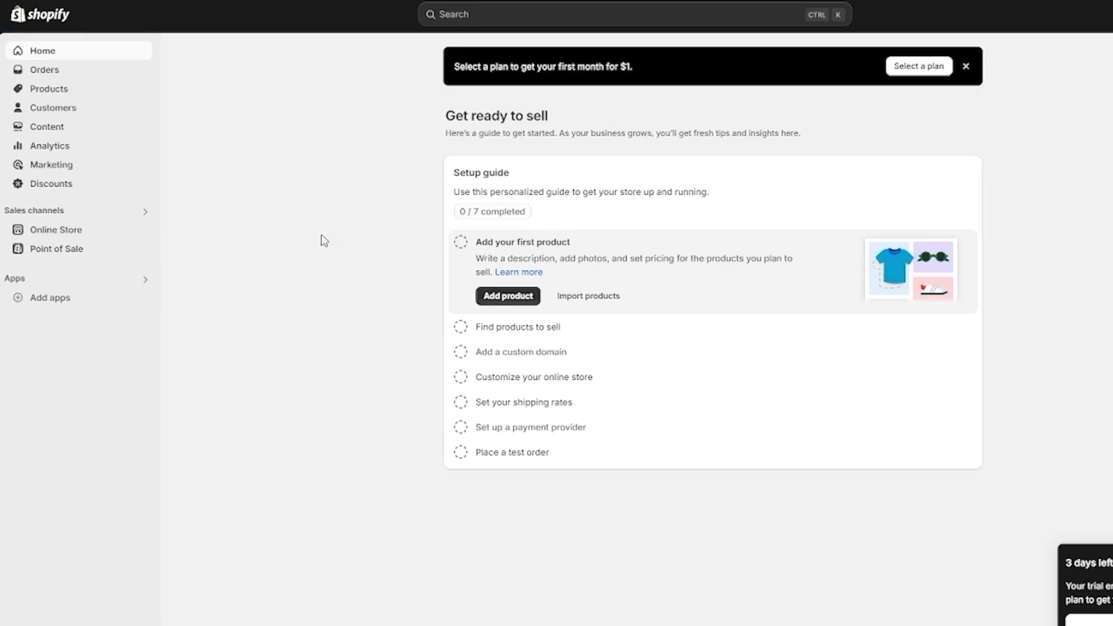
Search the Shopify App Store for "judge me" and open the Judge.me Product Reviews App listing.
click(80, 297)
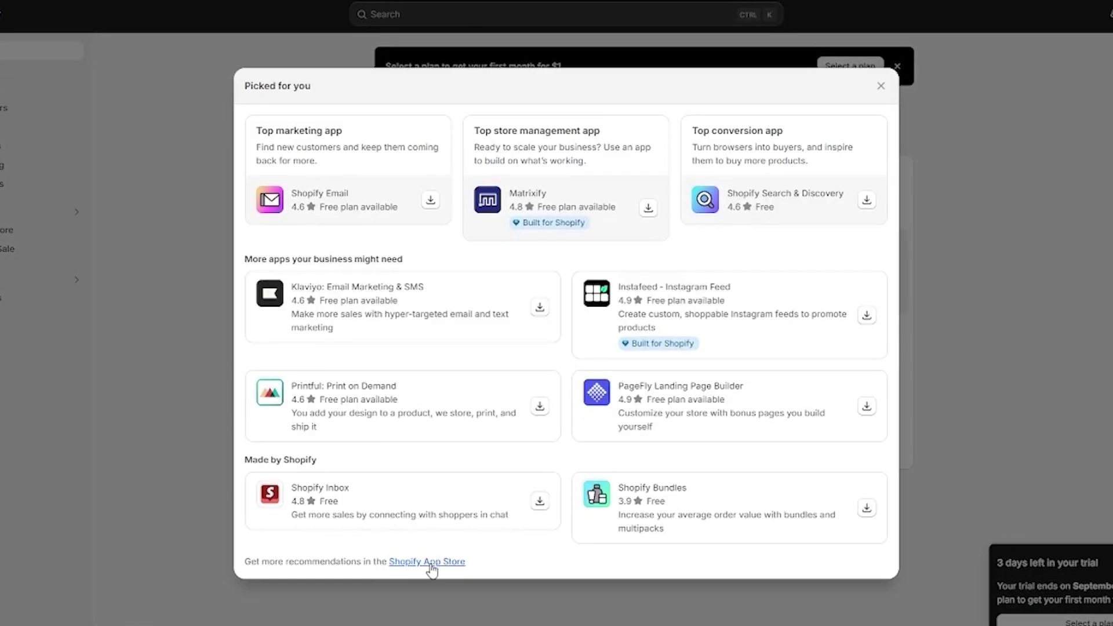
click(429, 562)
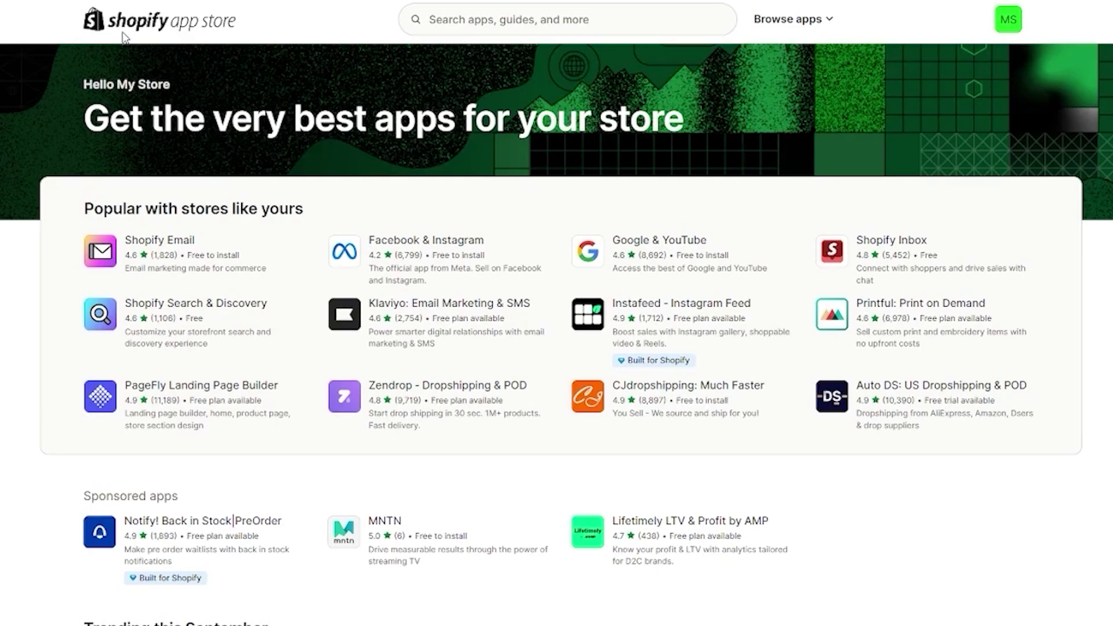
click(537, 18)
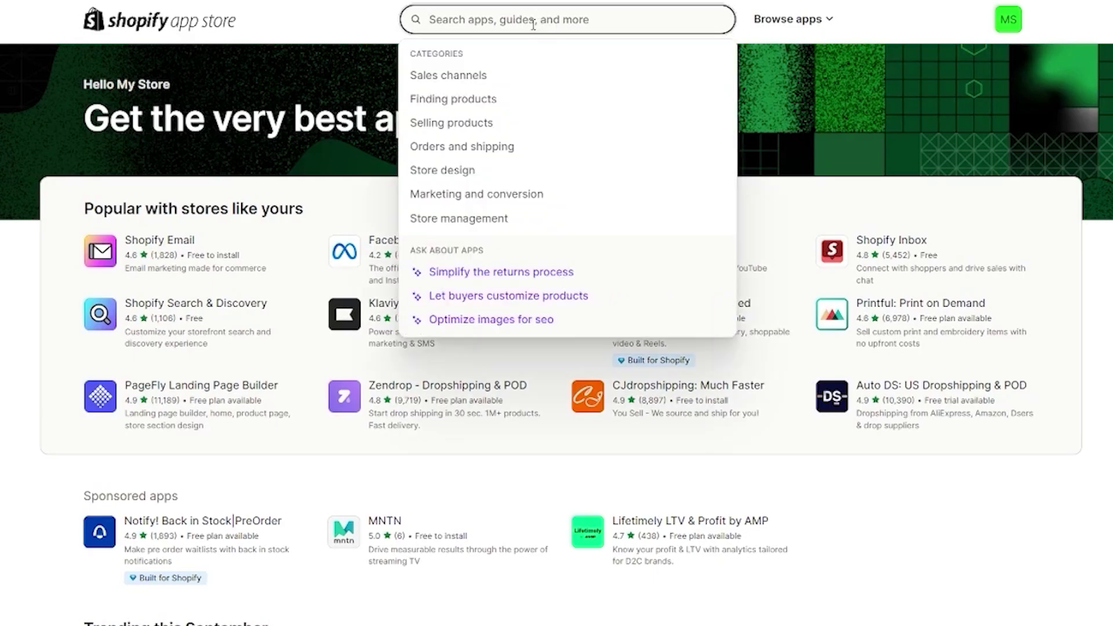
text(judge m)
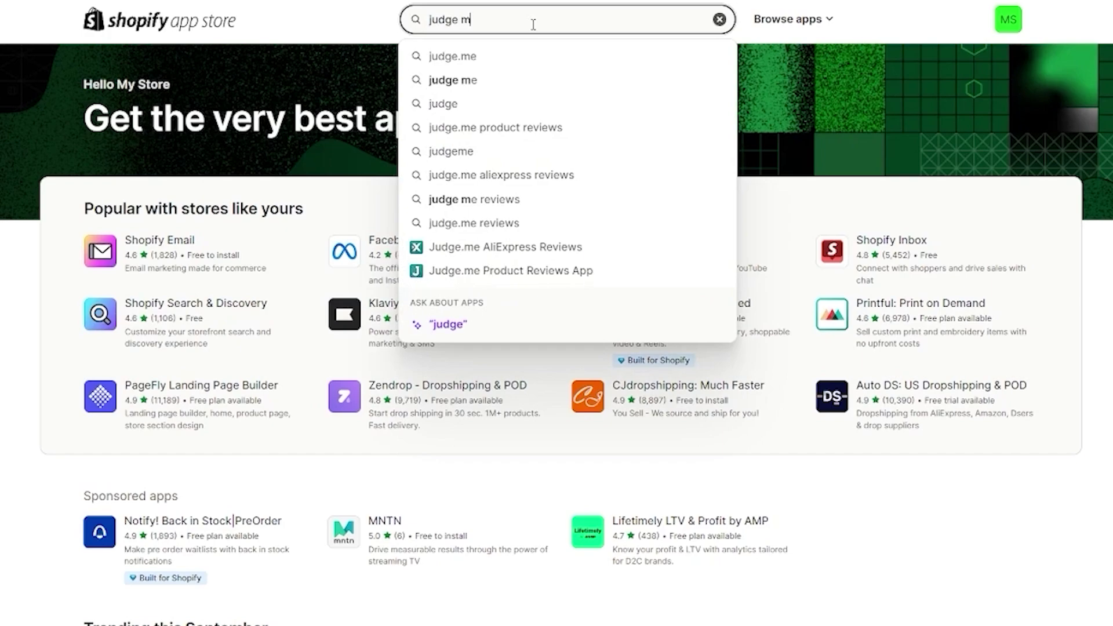
text(e)
key(Return)
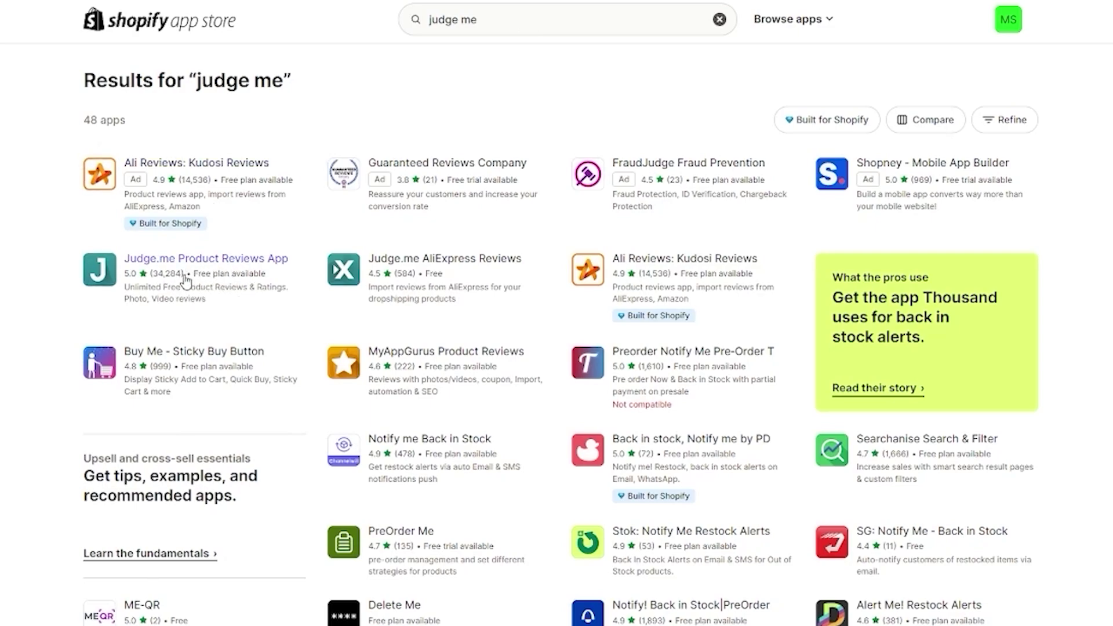
click(227, 273)
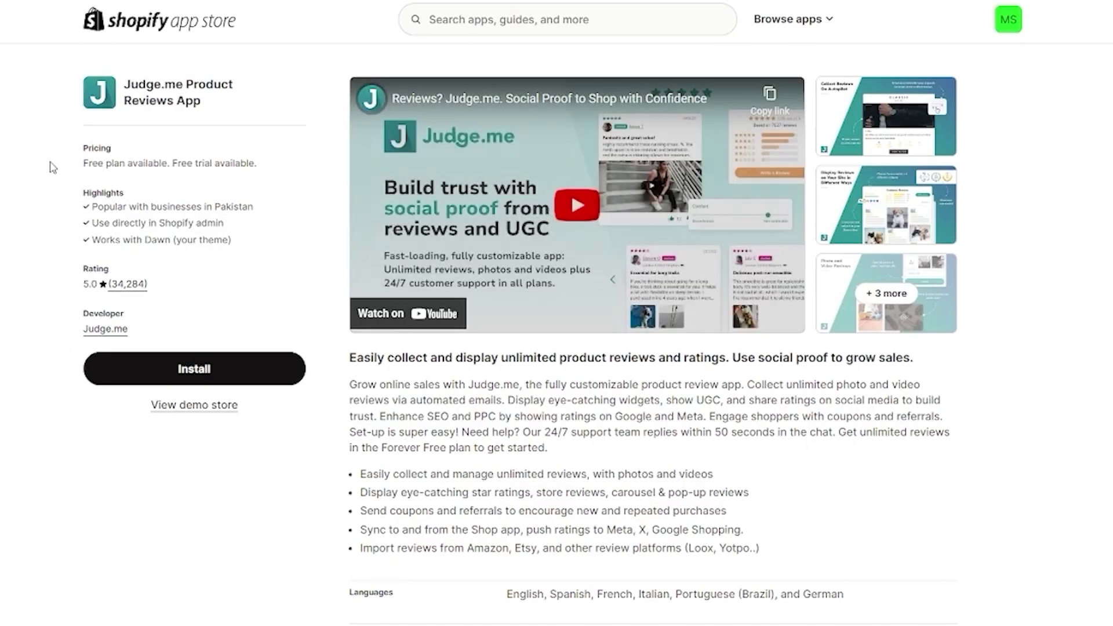
Read the Judge.me listing's highlights, tagline and description of its review features.
drag(56, 169, 311, 249)
click(311, 249)
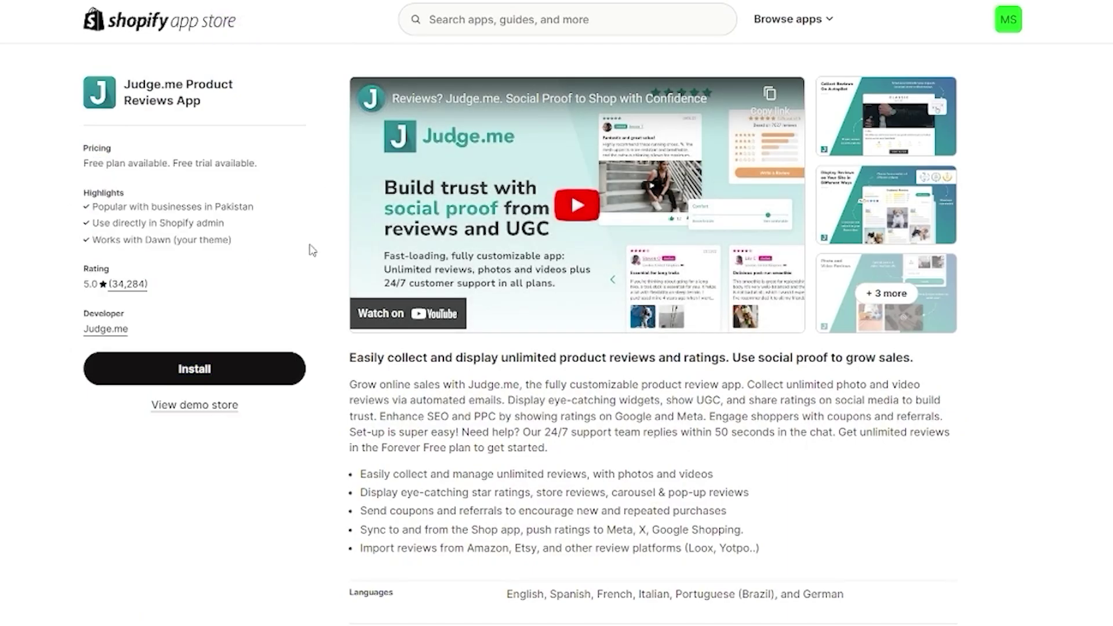
scroll(348, 240, down, 3)
scroll(369, 233, up, 3)
drag(447, 358, 1033, 362)
click(1027, 360)
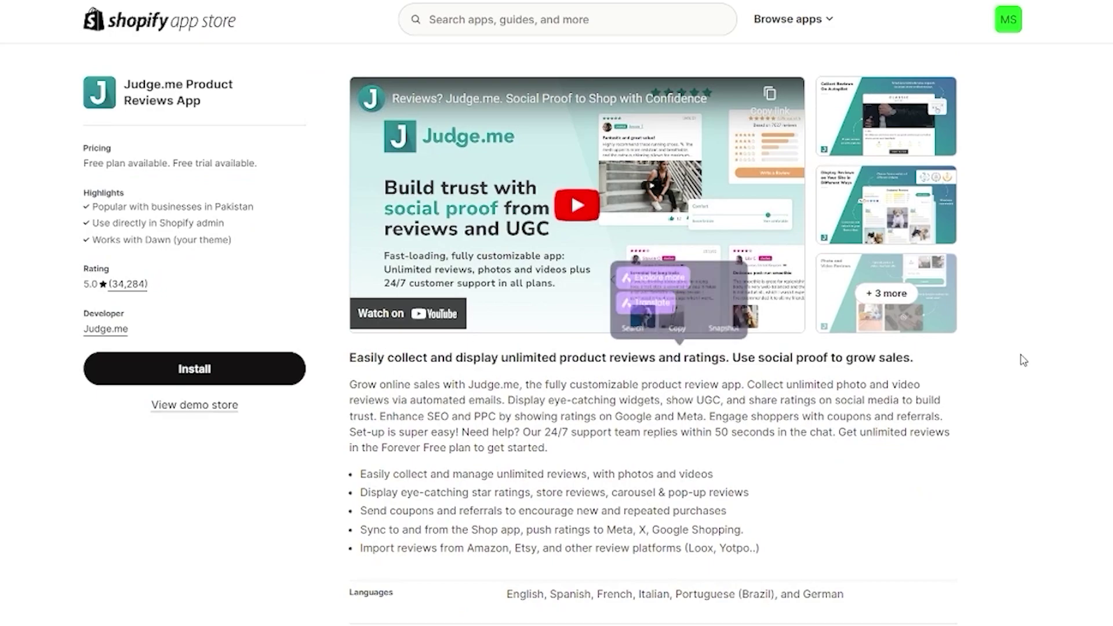
drag(331, 392, 1020, 467)
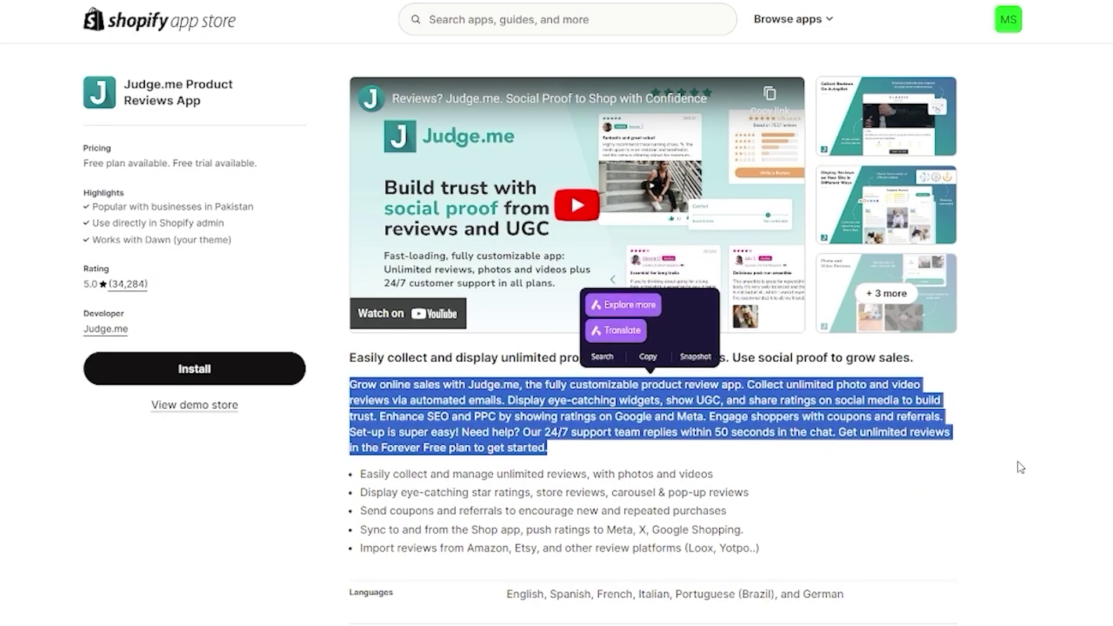
click(1020, 467)
drag(742, 385, 951, 419)
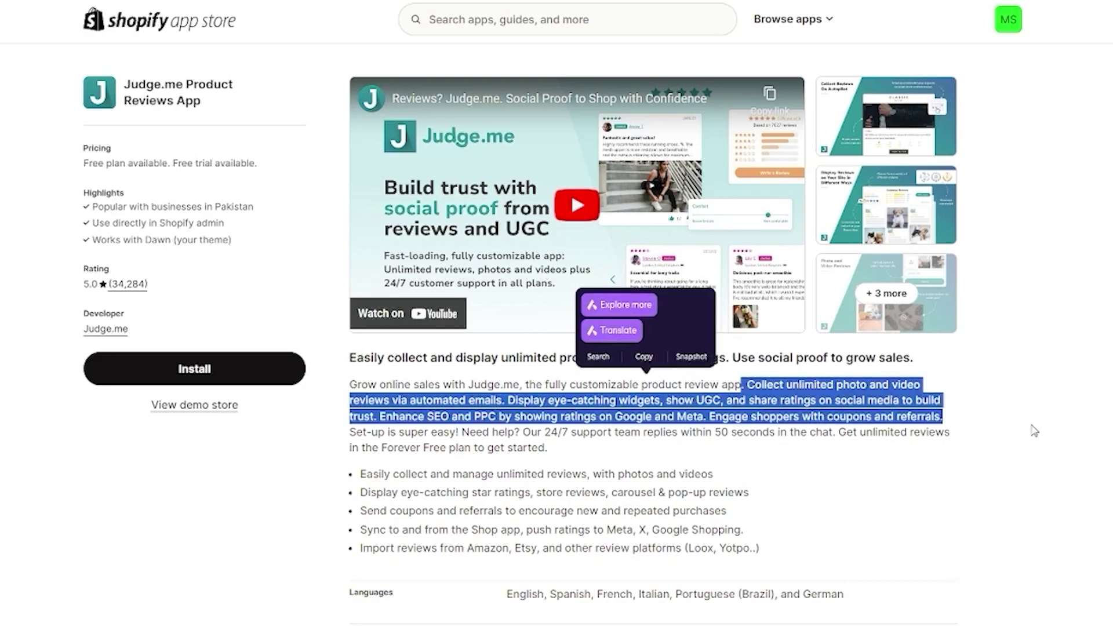
click(332, 413)
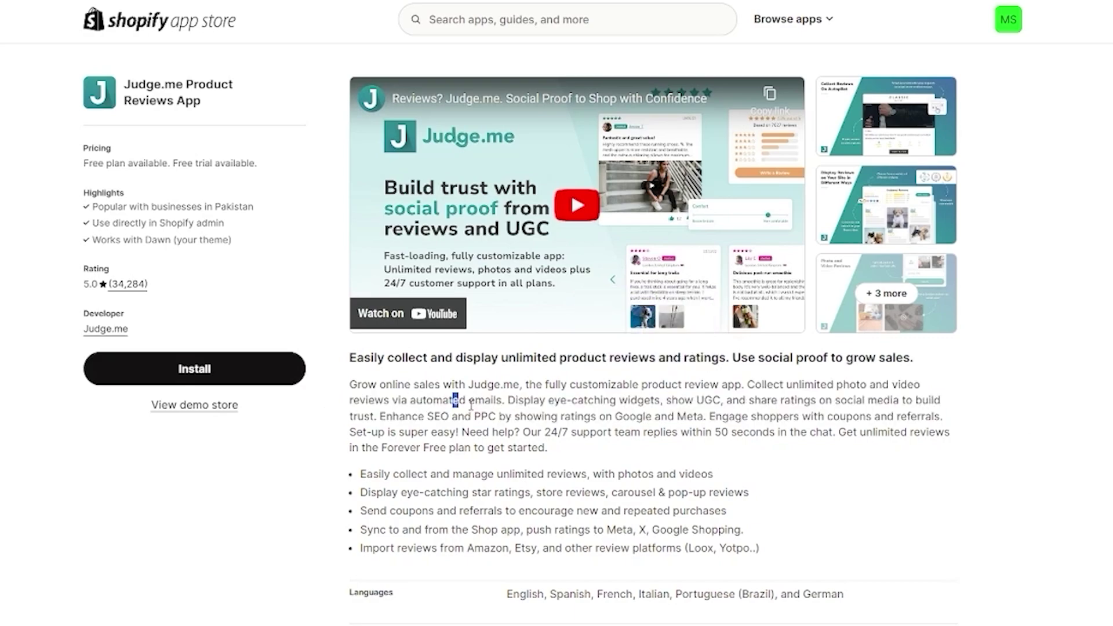
Read the rest of the Judge.me description, covering automated emails, widgets, SEO, coupons, referrals and support.
drag(453, 400, 1064, 439)
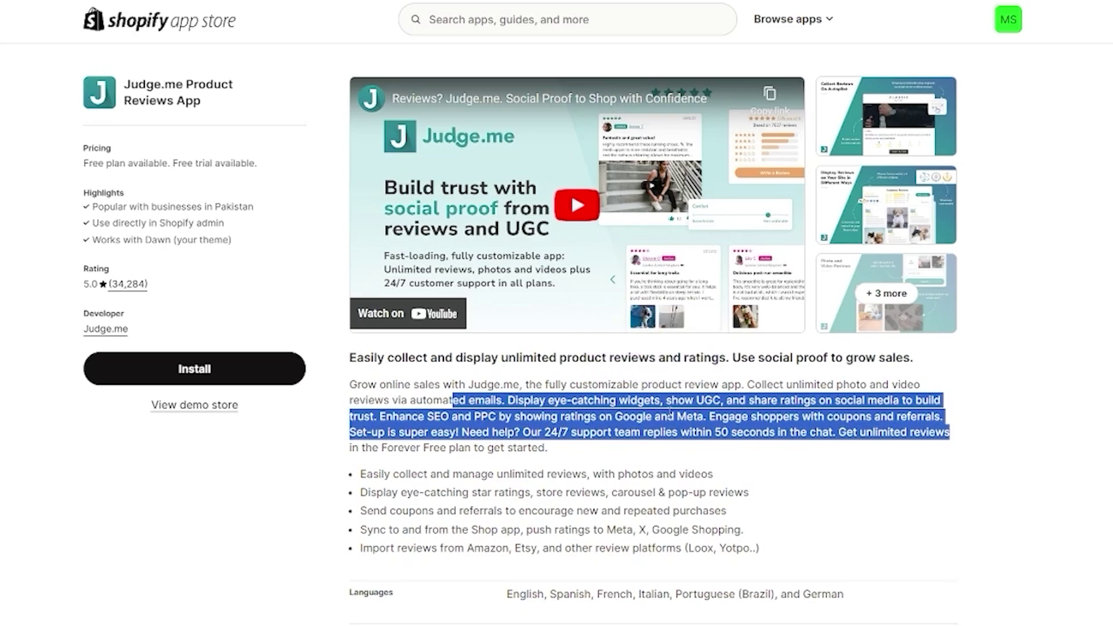
click(416, 446)
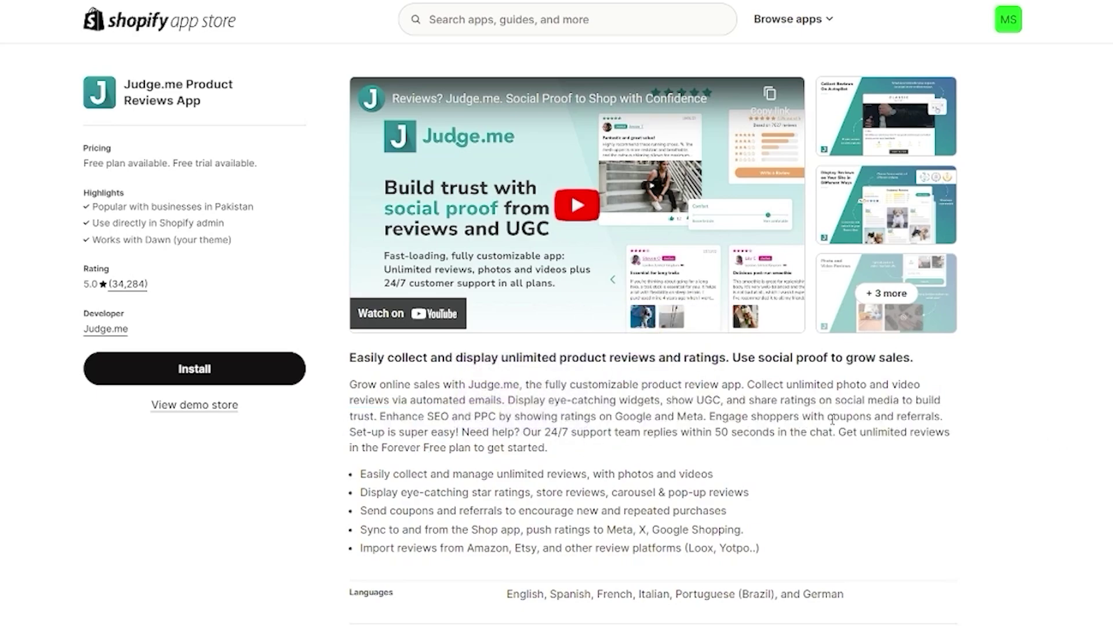
drag(386, 415, 1105, 510)
click(1053, 484)
drag(706, 417, 979, 464)
click(978, 464)
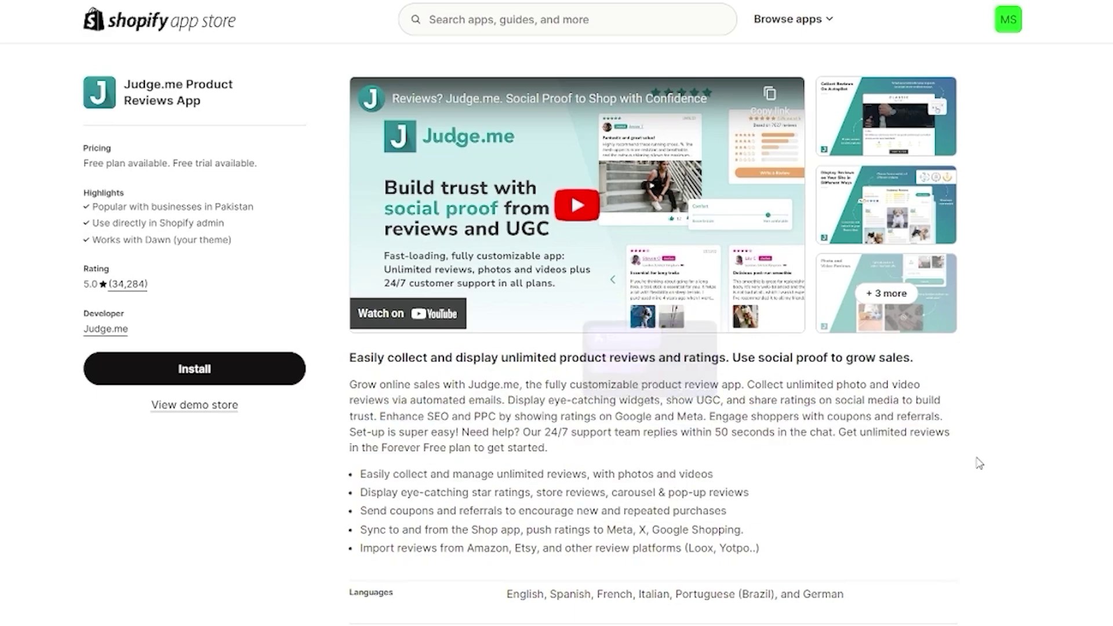
drag(482, 431, 729, 451)
click(747, 482)
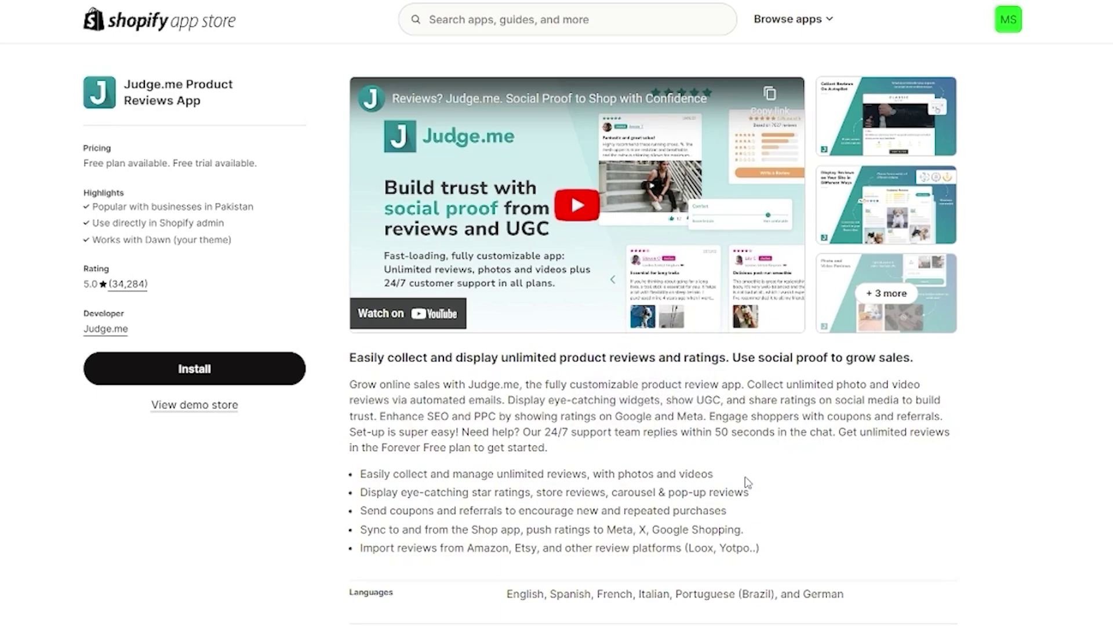
Examine the listing's feature bullets on reviews, star ratings, coupons, syncing and importing, plus its pricing plans and merchant reviews.
scroll(545, 452, down, 5)
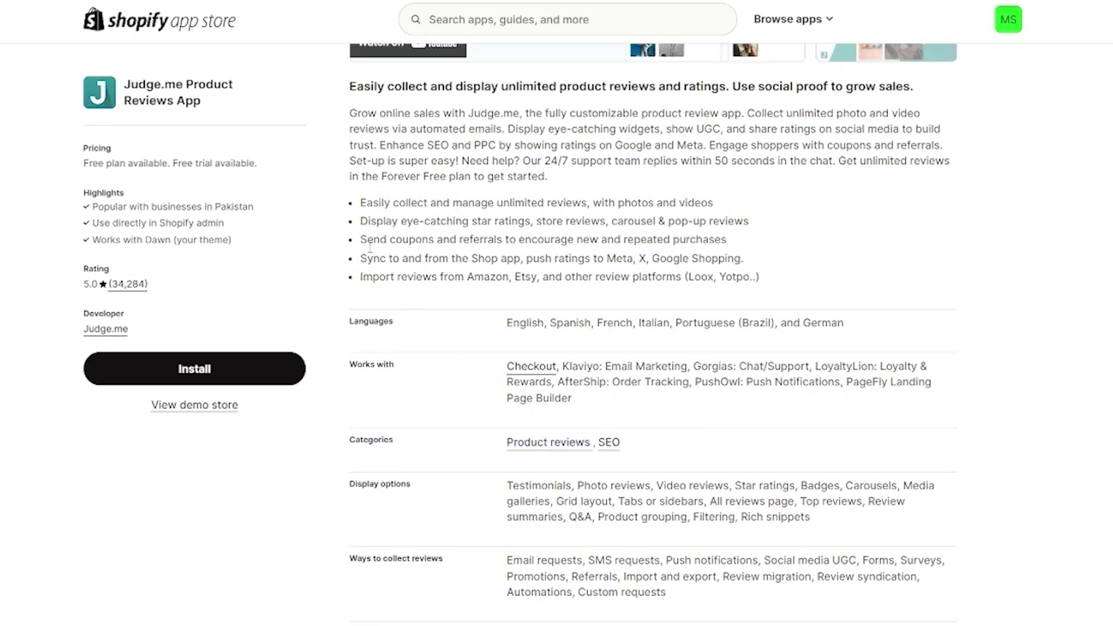
drag(362, 204, 749, 222)
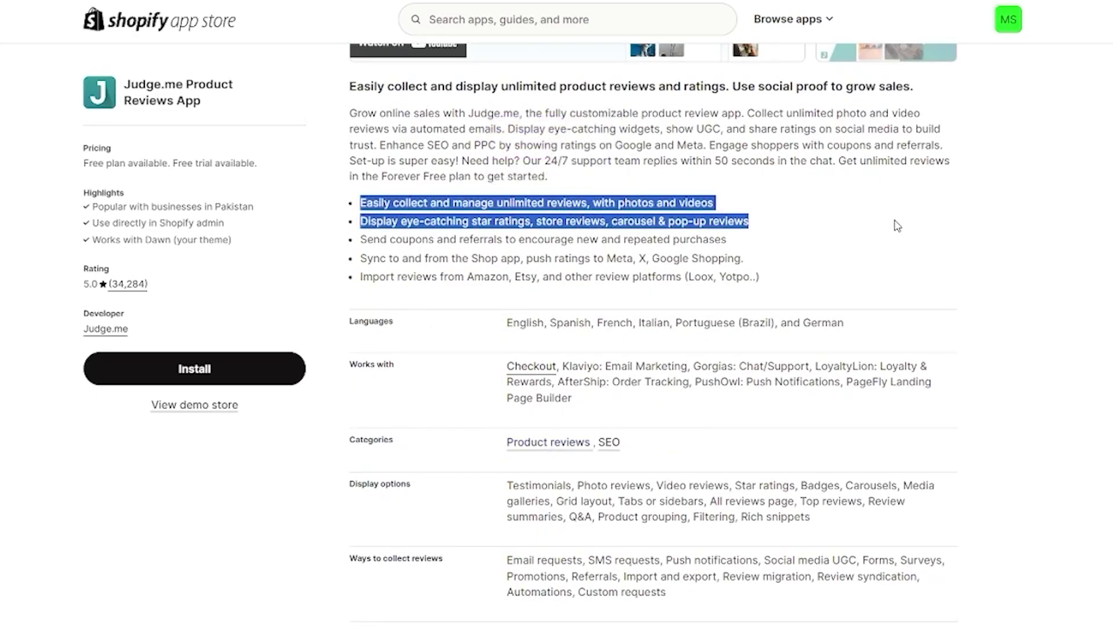
click(567, 191)
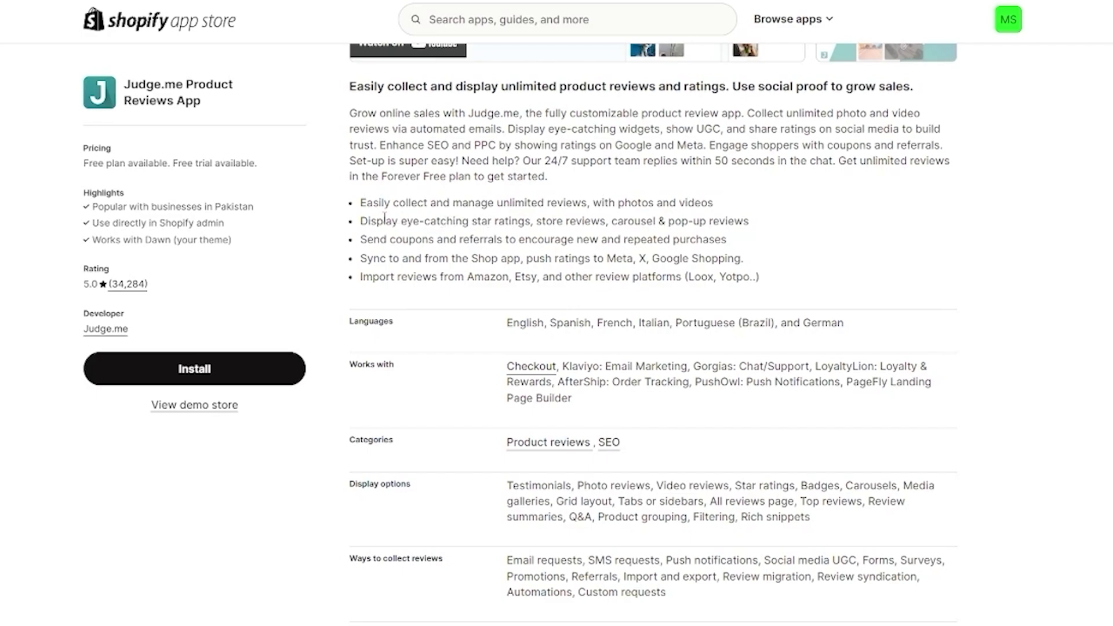
drag(360, 221, 748, 229)
click(785, 233)
drag(365, 239, 775, 255)
click(772, 256)
drag(502, 240, 748, 246)
click(770, 264)
drag(359, 259, 837, 267)
click(835, 267)
drag(360, 277, 806, 287)
click(833, 287)
drag(361, 276, 808, 279)
click(809, 280)
scroll(603, 289, down, 12)
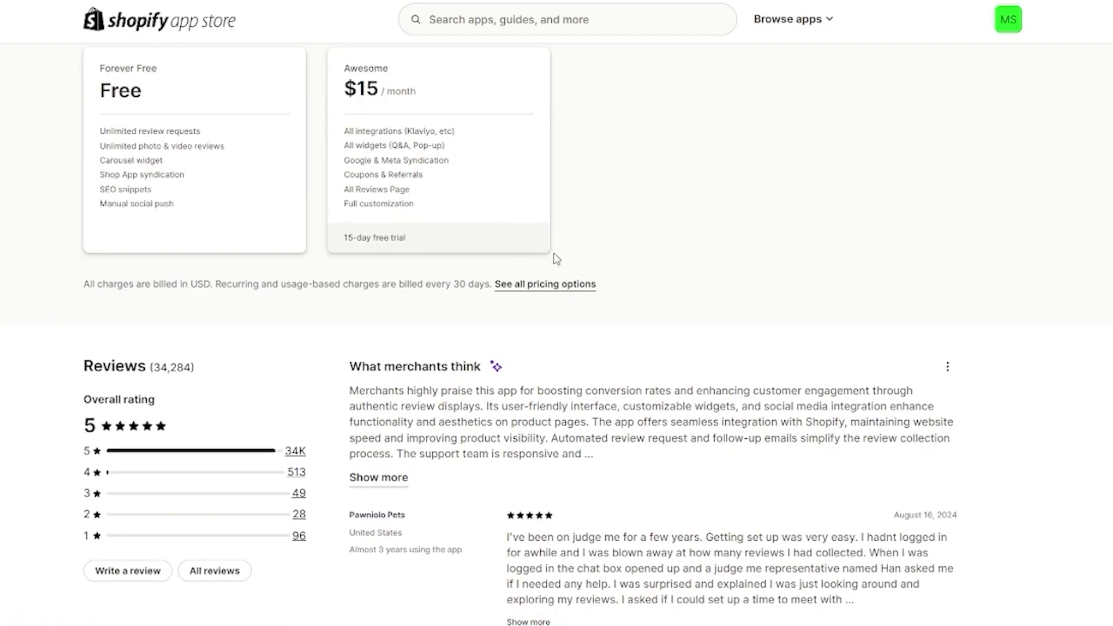
Install the Judge.me Reviews app on the store and start its setup in English on the current theme.
scroll(557, 259, up, 15)
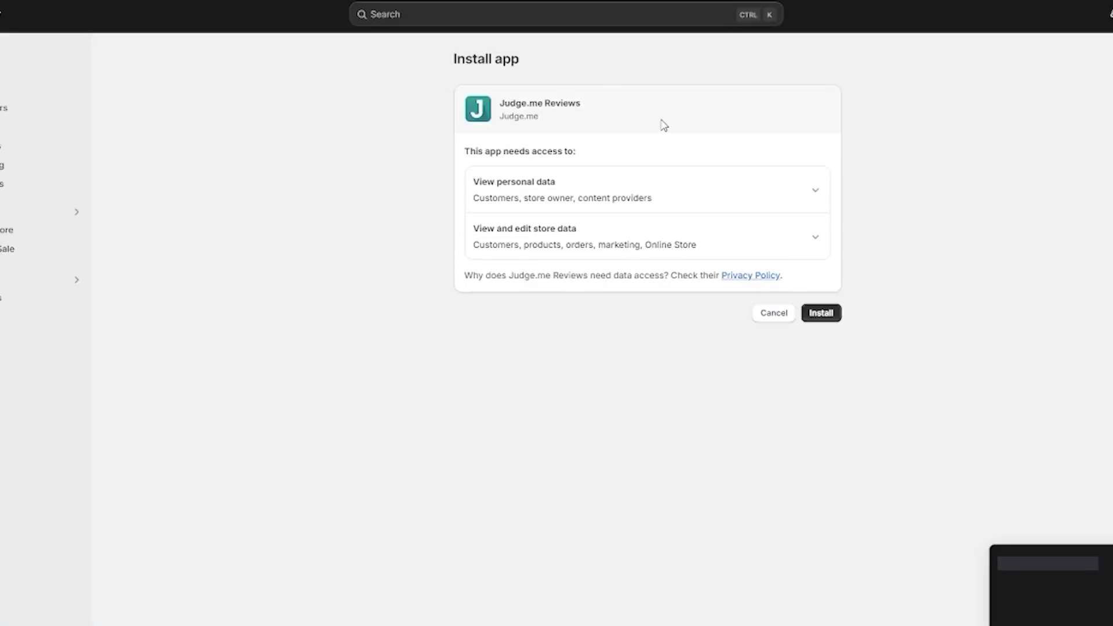
click(849, 317)
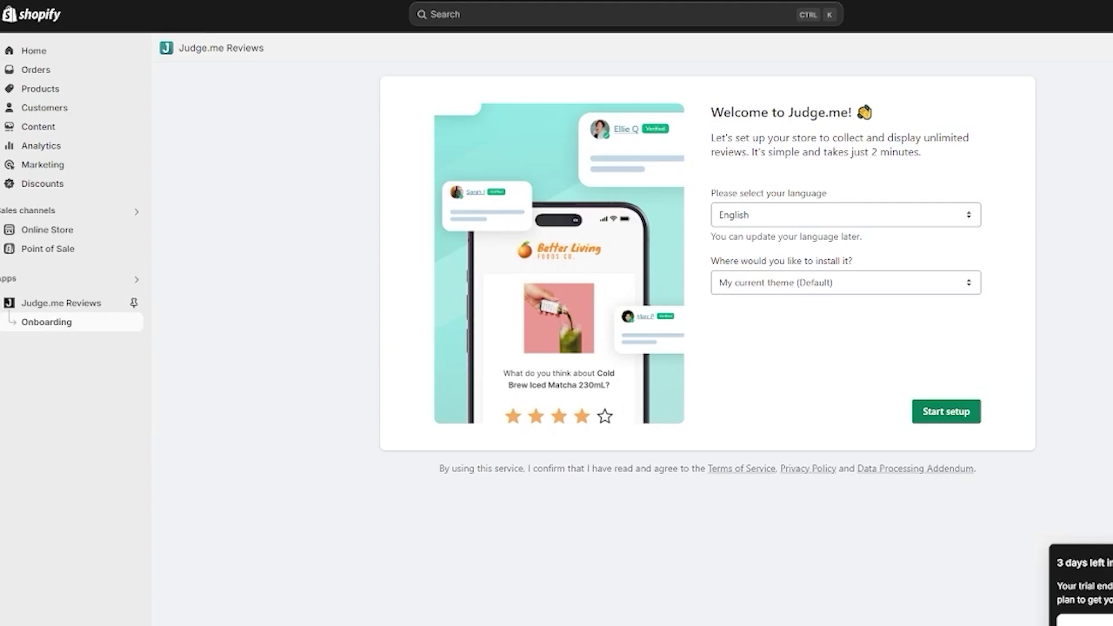
click(961, 411)
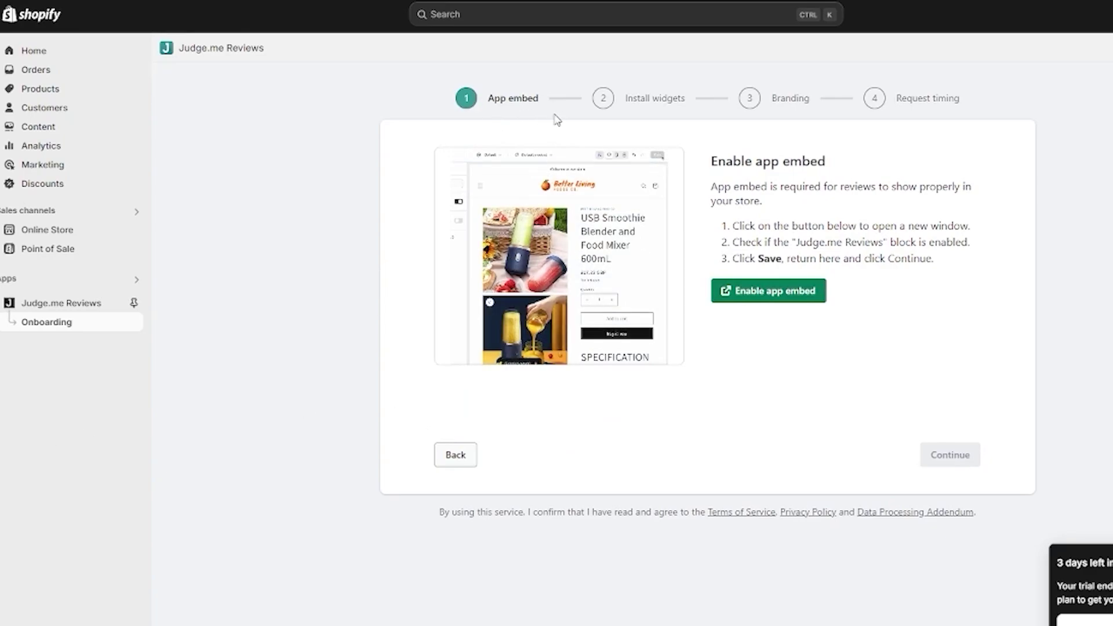
Enable and save the Judge.me app embed in the Dawn theme, and continue the onboarding to widget installation.
click(767, 291)
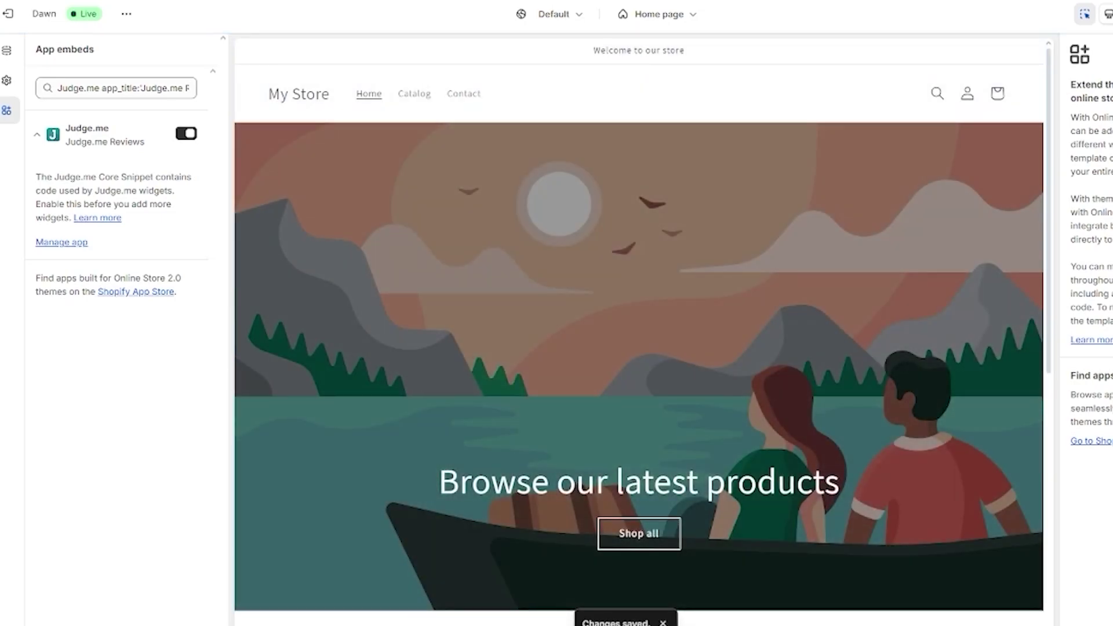
key(ctrl+w)
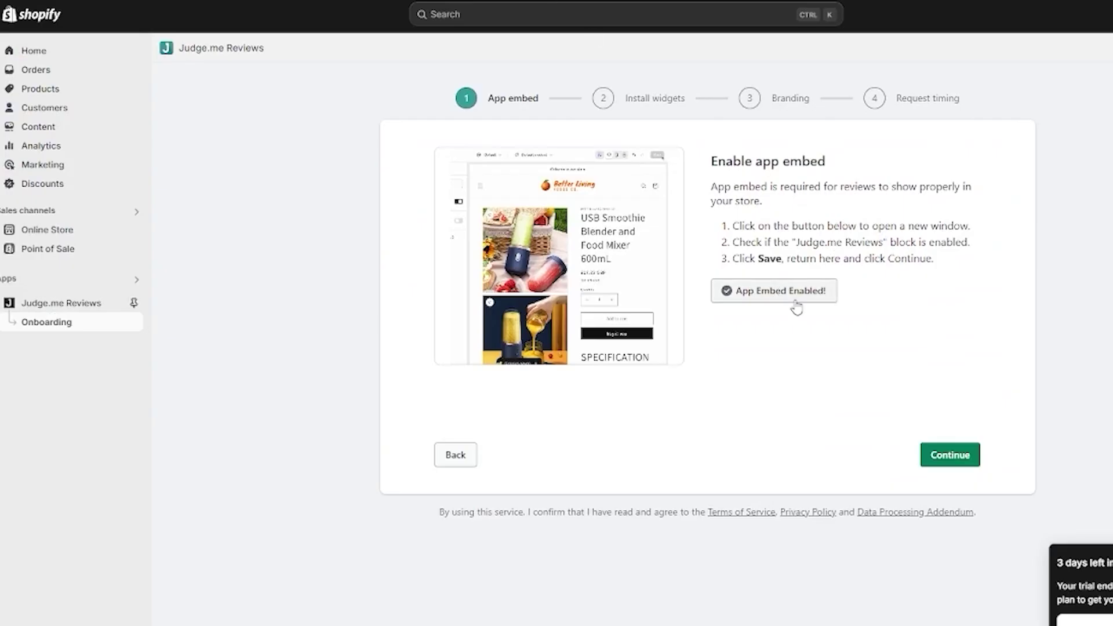
click(947, 447)
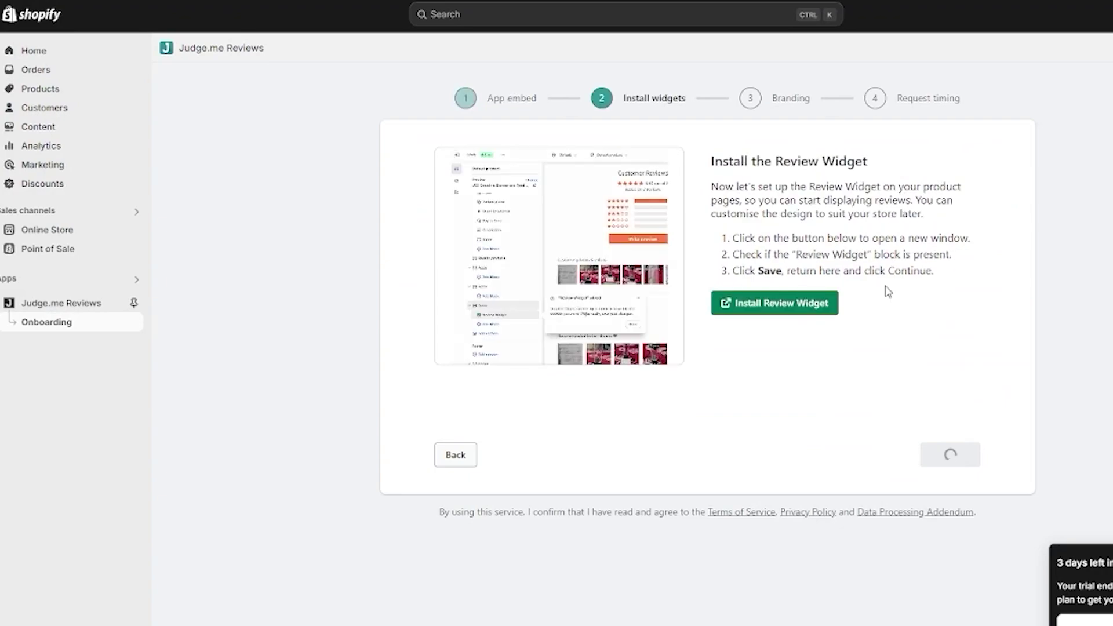
Try to install the Review Widget through the theme editor, and skip that onboarding step.
click(810, 311)
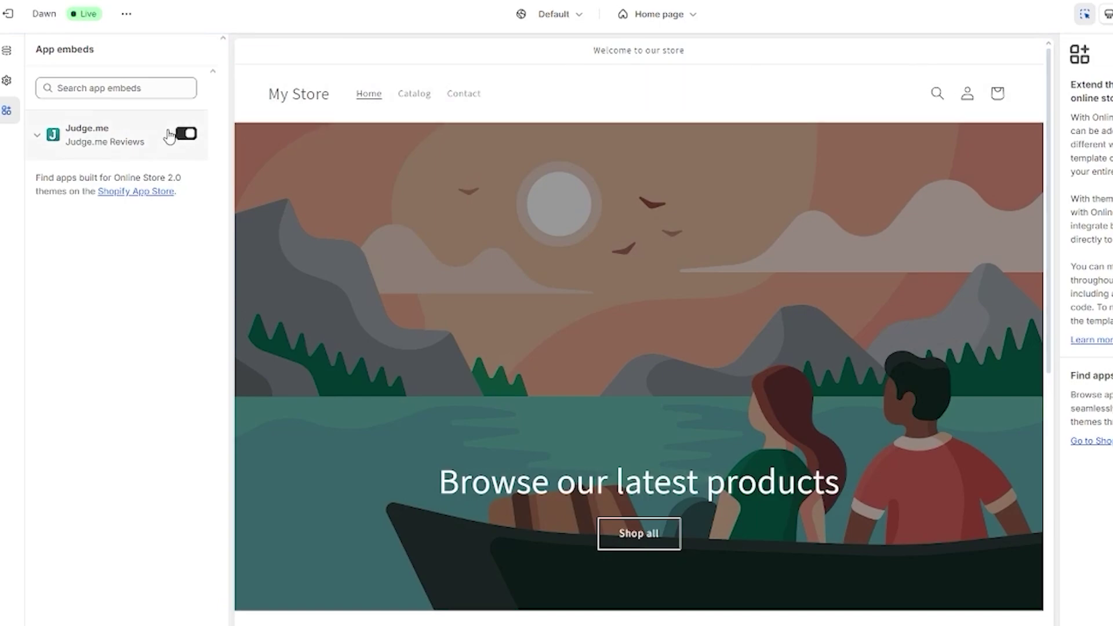
click(186, 134)
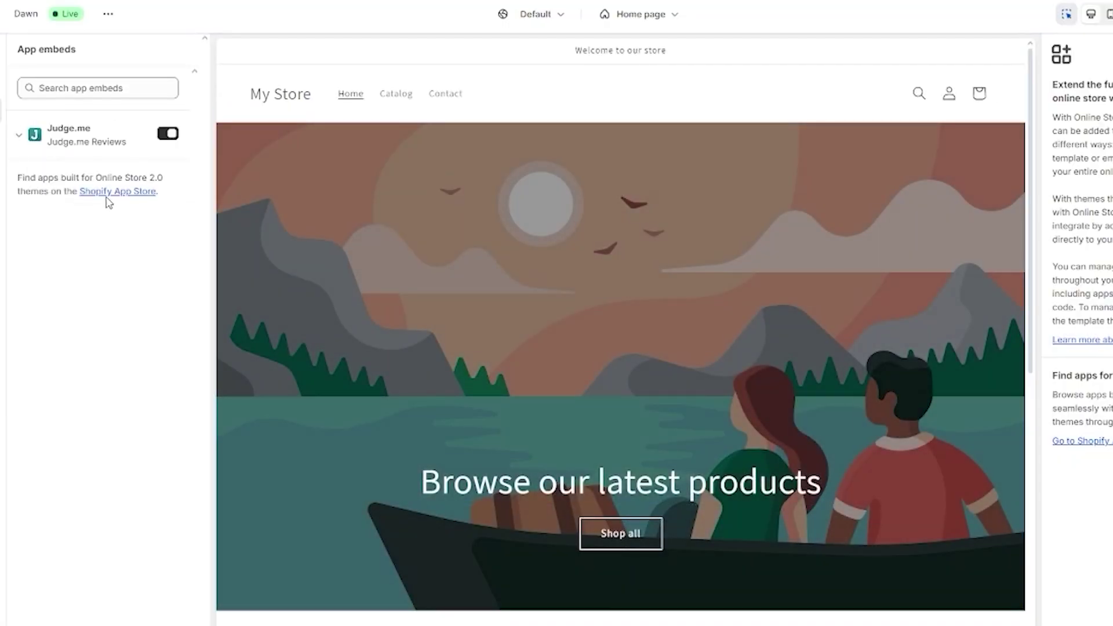
scroll(607, 353, down, 8)
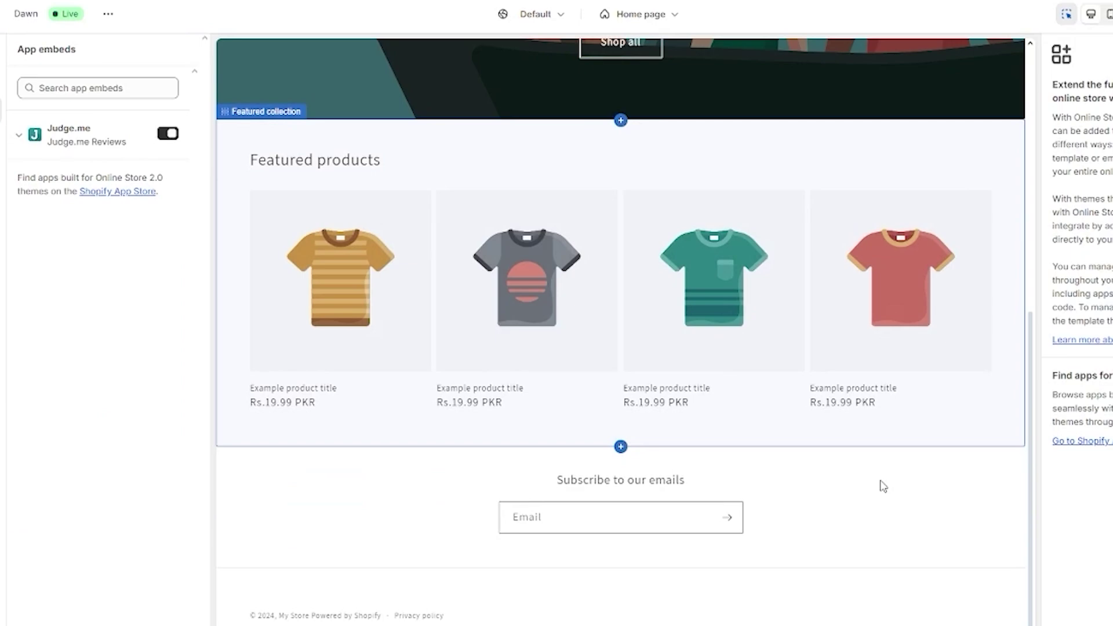
click(879, 487)
click(586, 221)
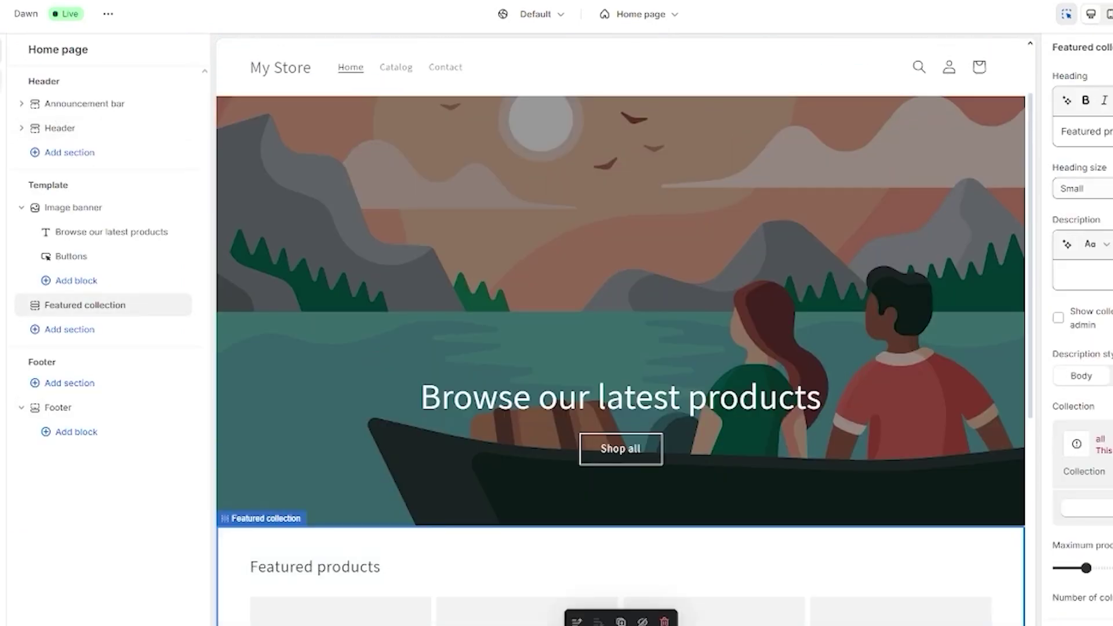
click(7, 142)
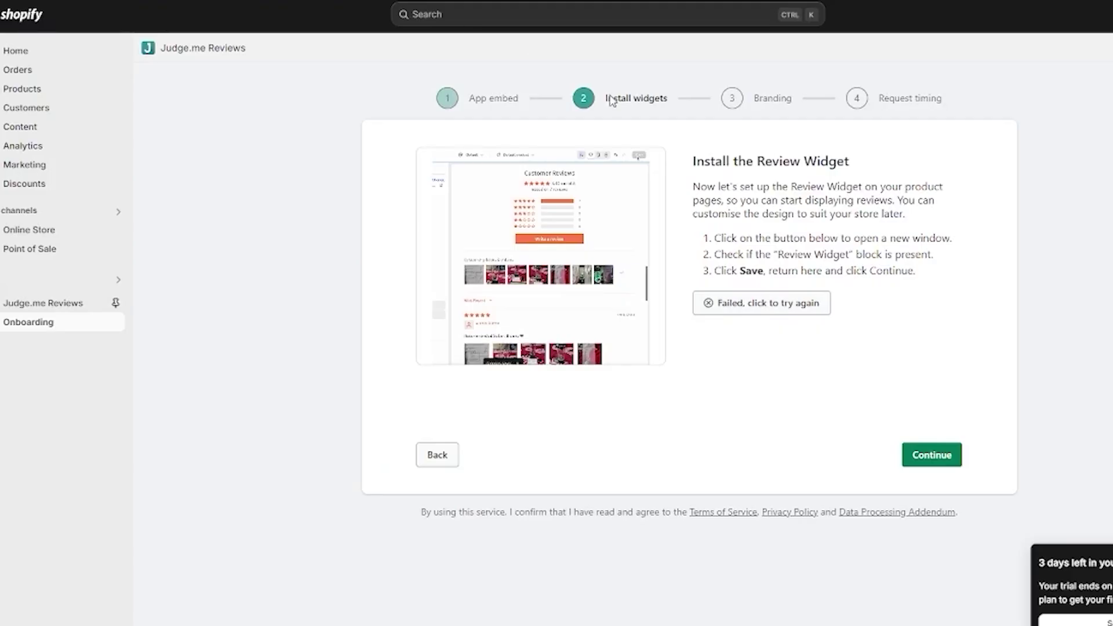
click(924, 455)
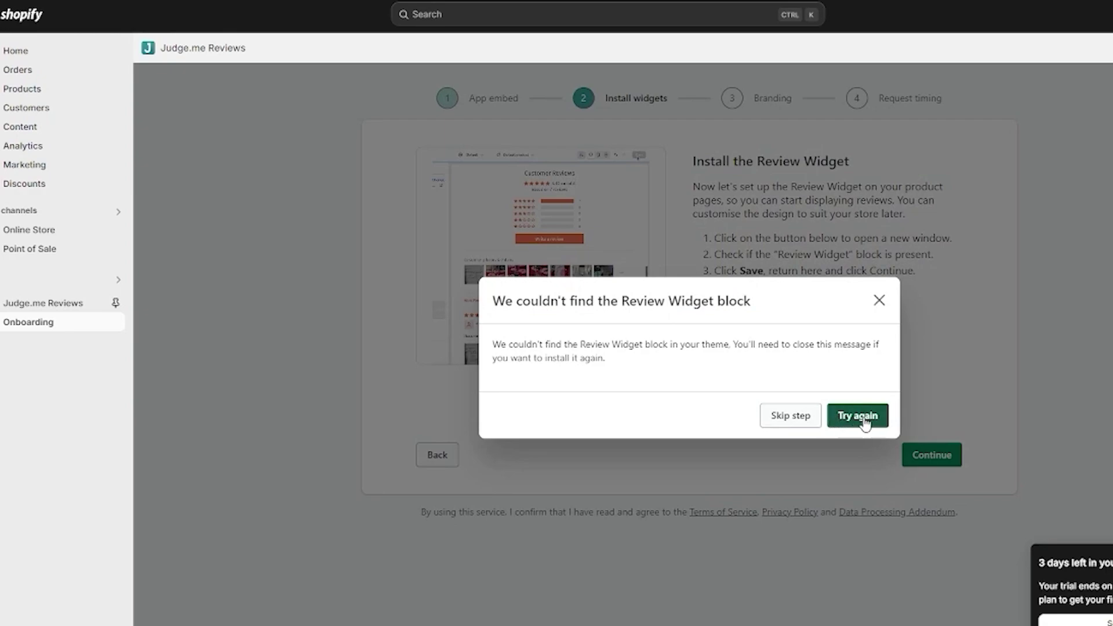
click(799, 416)
Try to install the Star Ratings Badge through the theme editor, and skip that part of the widget setup.
drag(703, 162, 975, 276)
click(940, 276)
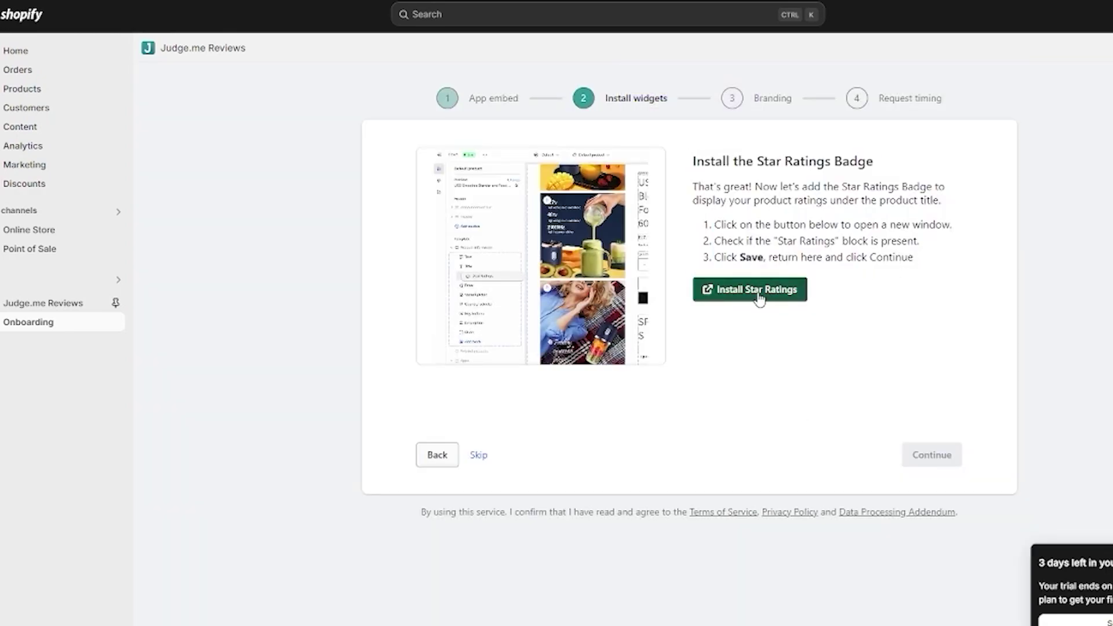
click(786, 289)
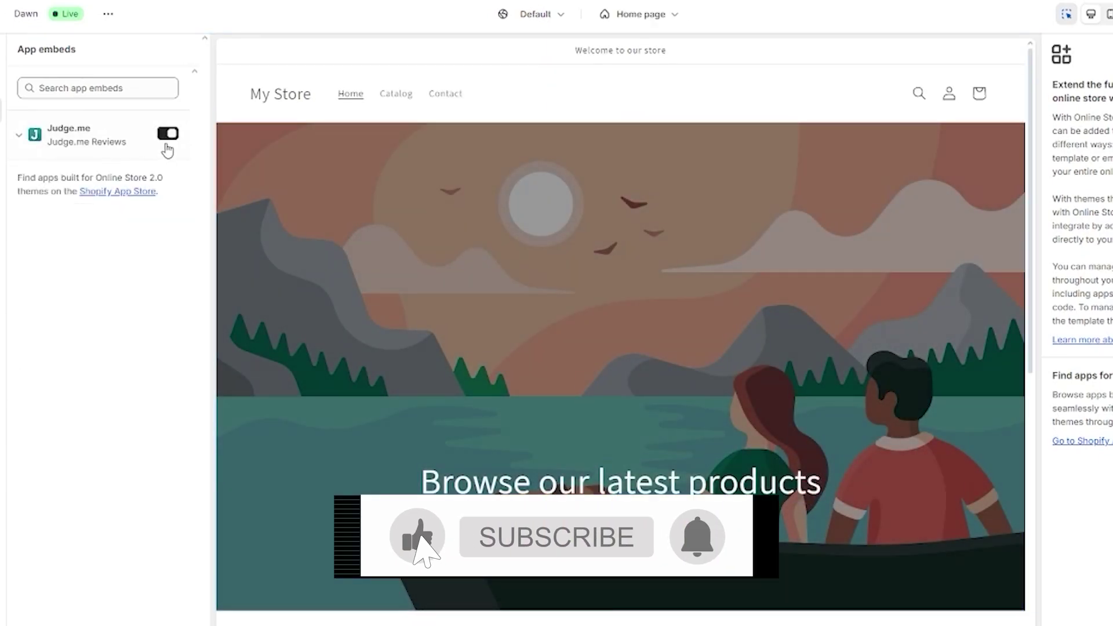
scroll(459, 227, down, 5)
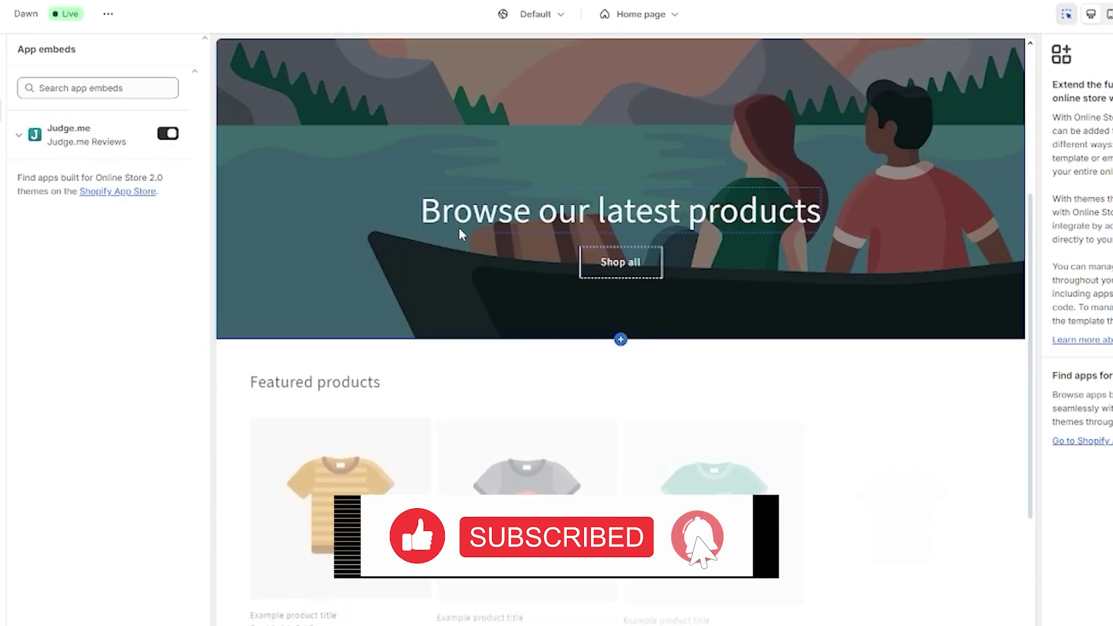
scroll(458, 227, down, 4)
scroll(458, 220, up, 9)
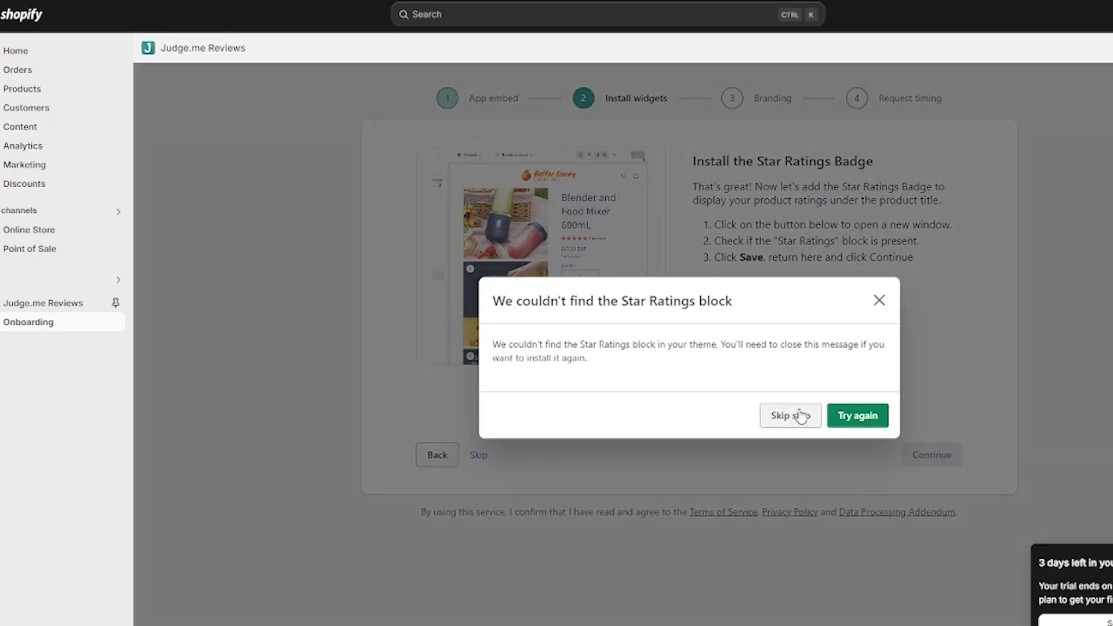
click(864, 407)
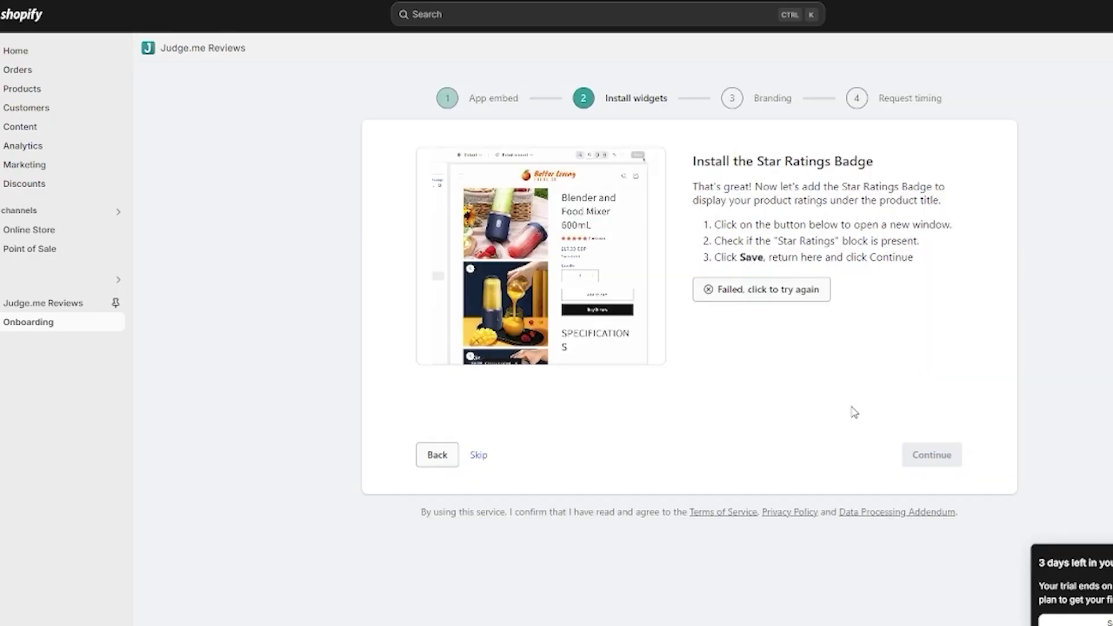
click(477, 457)
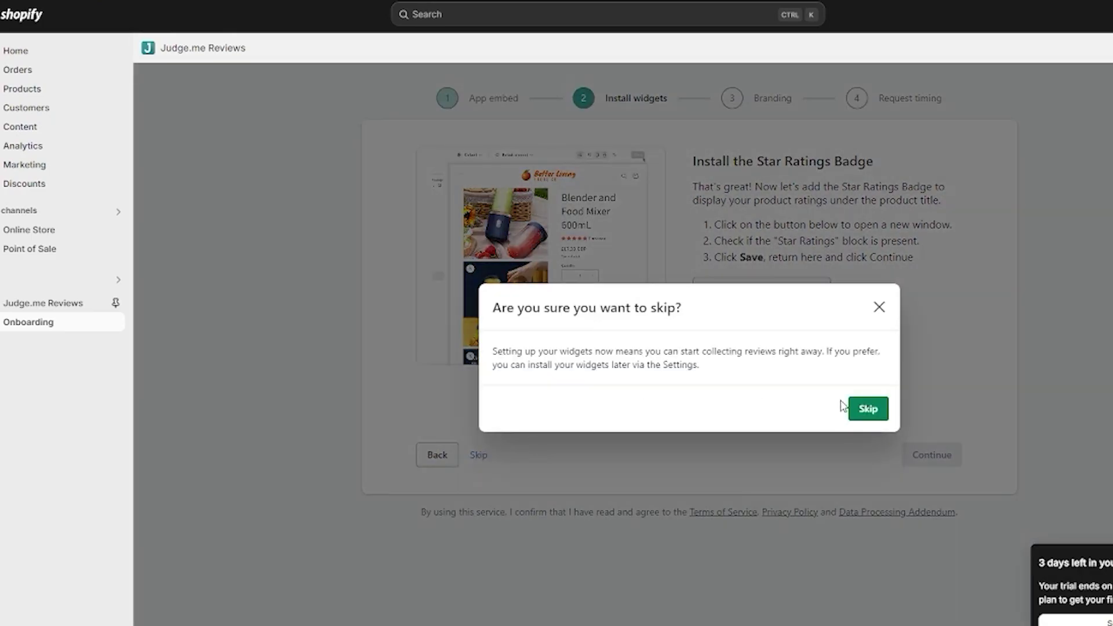
click(866, 407)
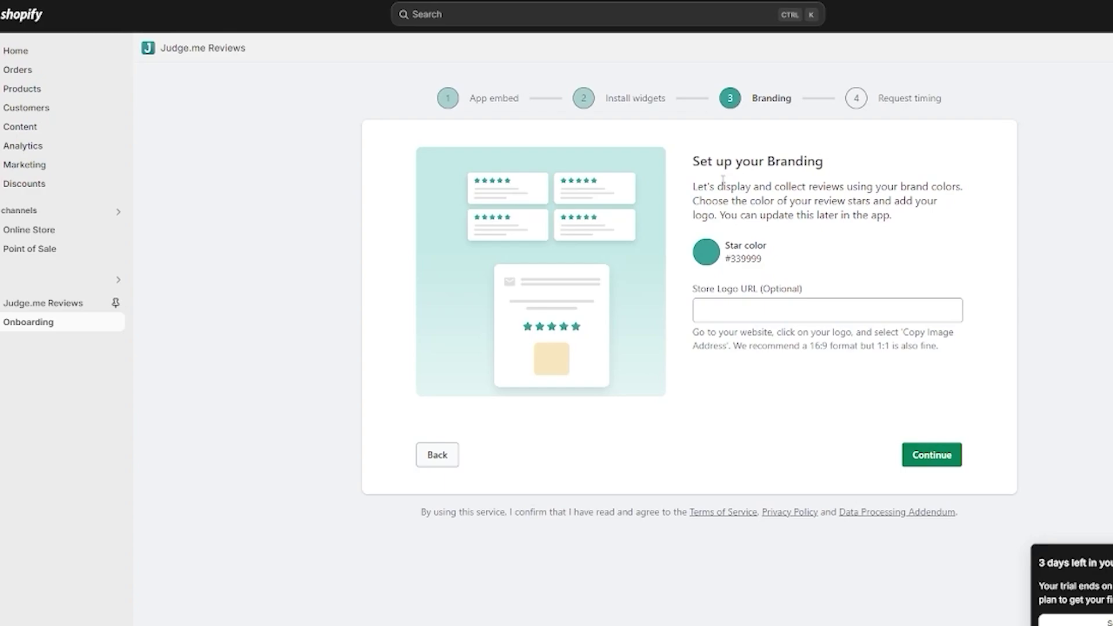
Set the review star color to white (#FFFFFF), leave the store logo URL empty, and continue past branding.
click(706, 252)
drag(792, 320, 599, 255)
click(599, 256)
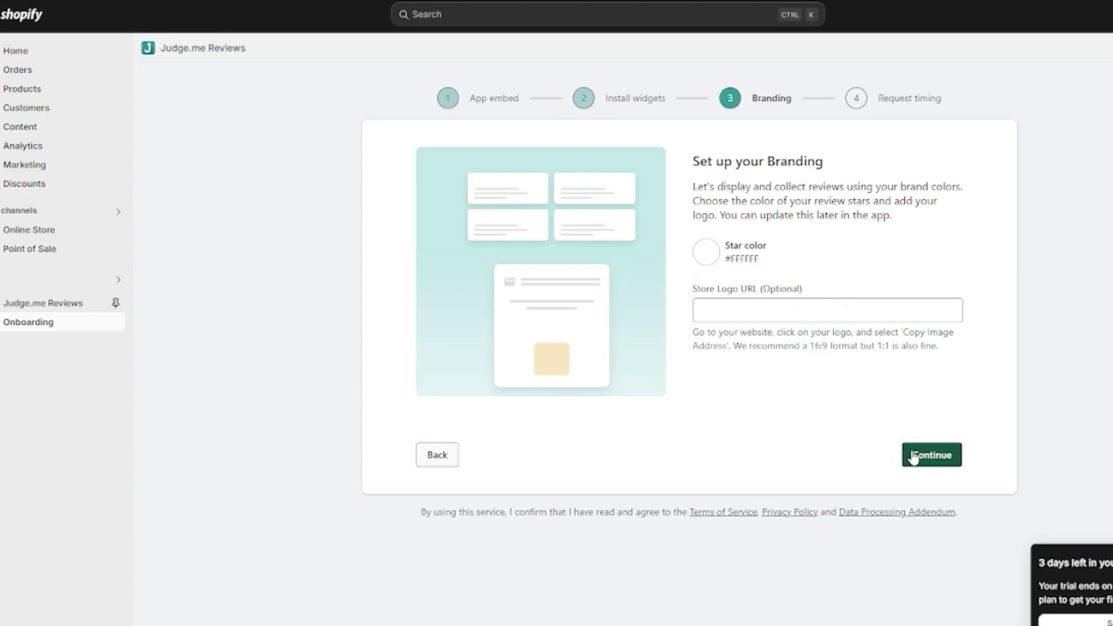
click(915, 455)
Accept 14 days as the review request delay for both domestic and international orders, and finish the onboarding.
click(539, 265)
click(574, 320)
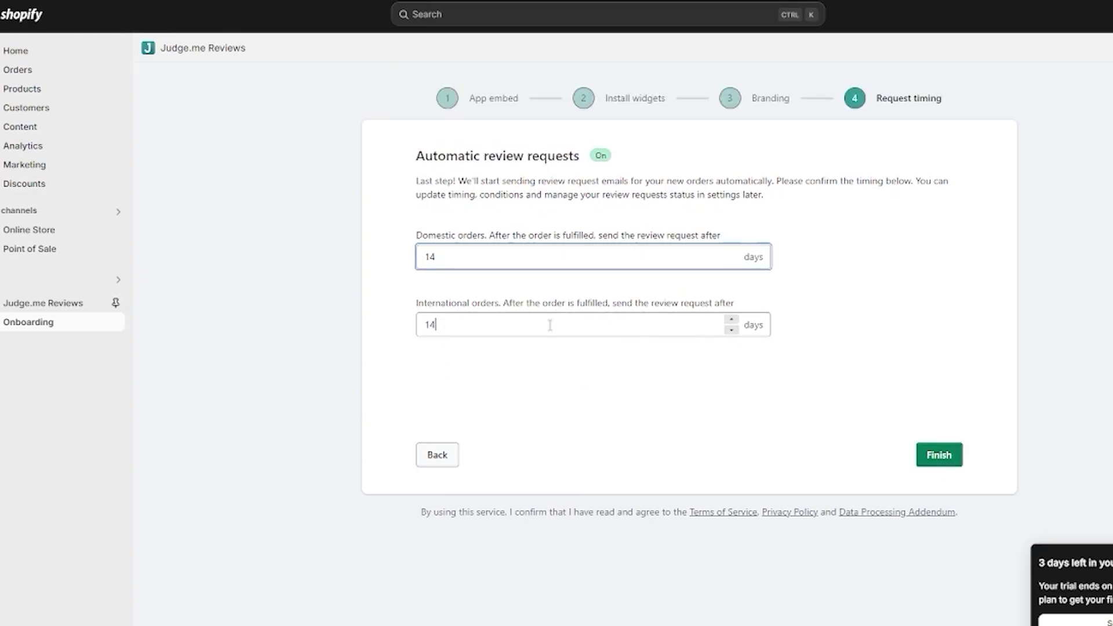
click(542, 261)
click(560, 329)
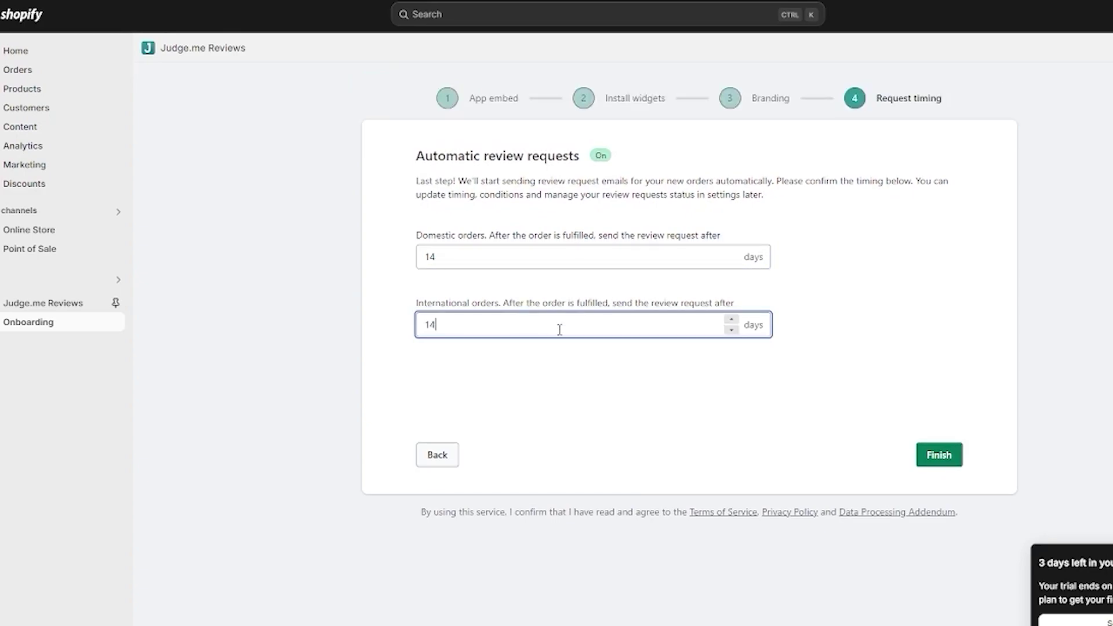
click(551, 257)
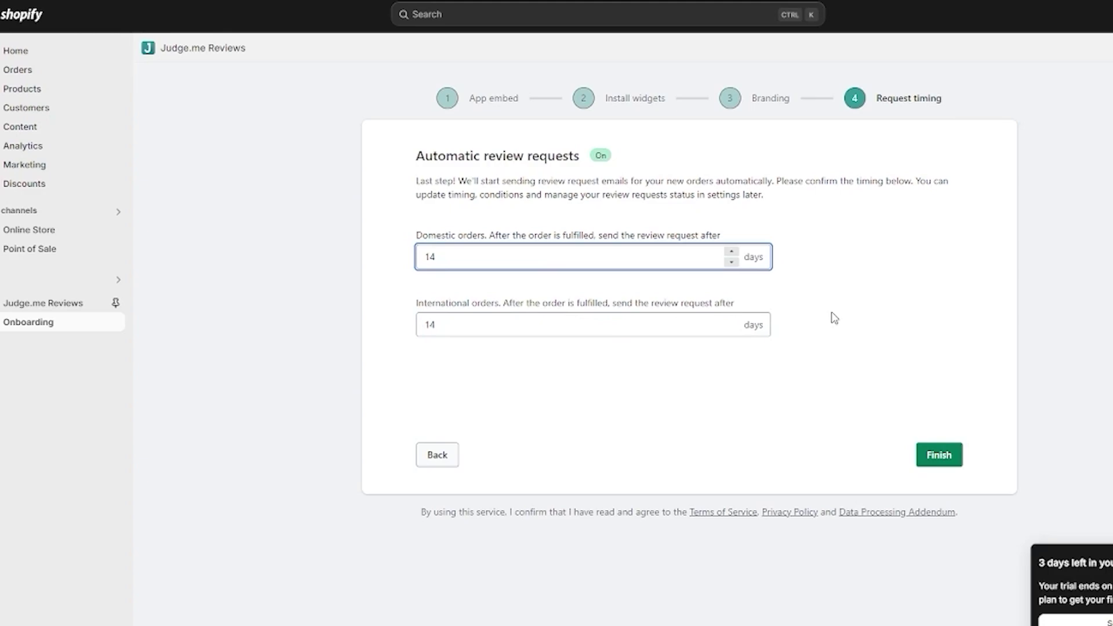
click(951, 455)
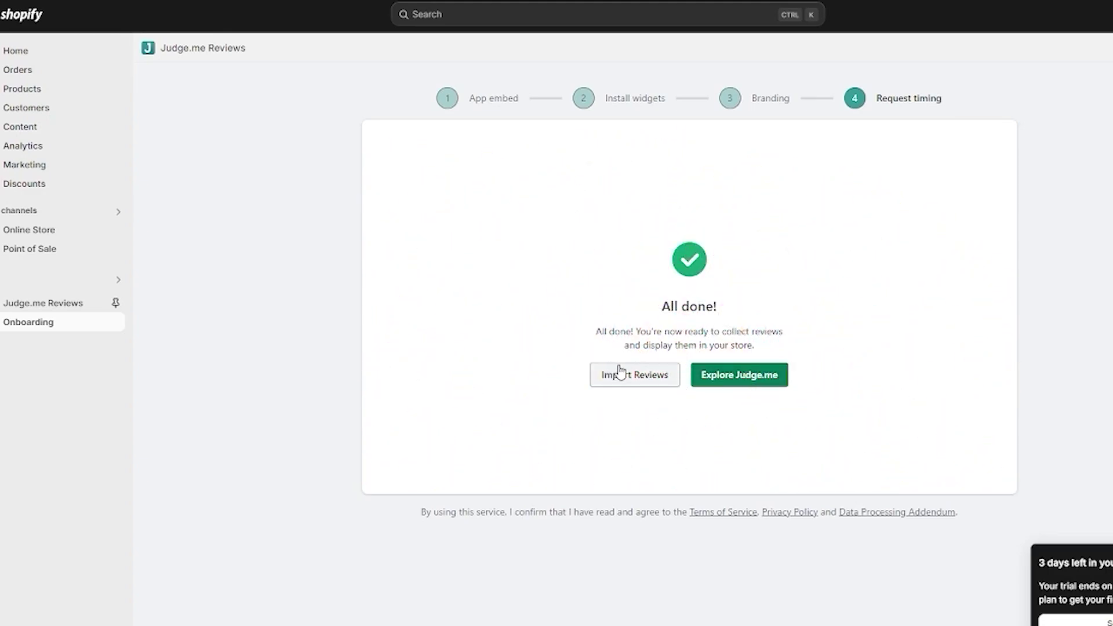
Open the Judge.me website and read its features overview, including customizable widgets and sharing reviews across multiple channels.
click(695, 374)
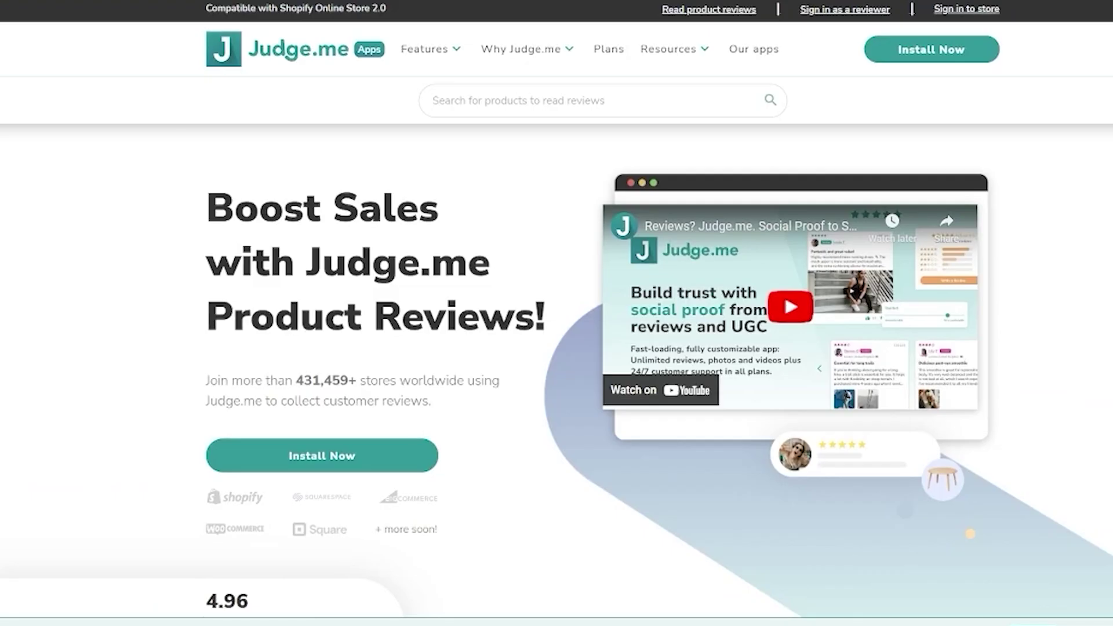
click(429, 49)
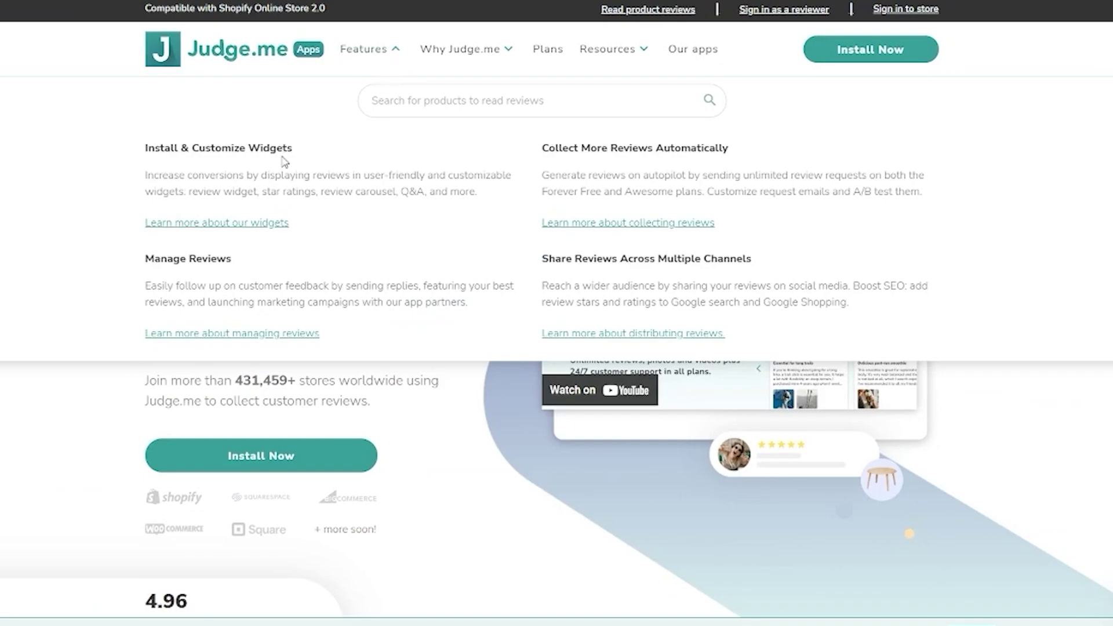
drag(132, 175, 461, 210)
drag(561, 259, 775, 261)
click(954, 258)
drag(543, 285, 847, 303)
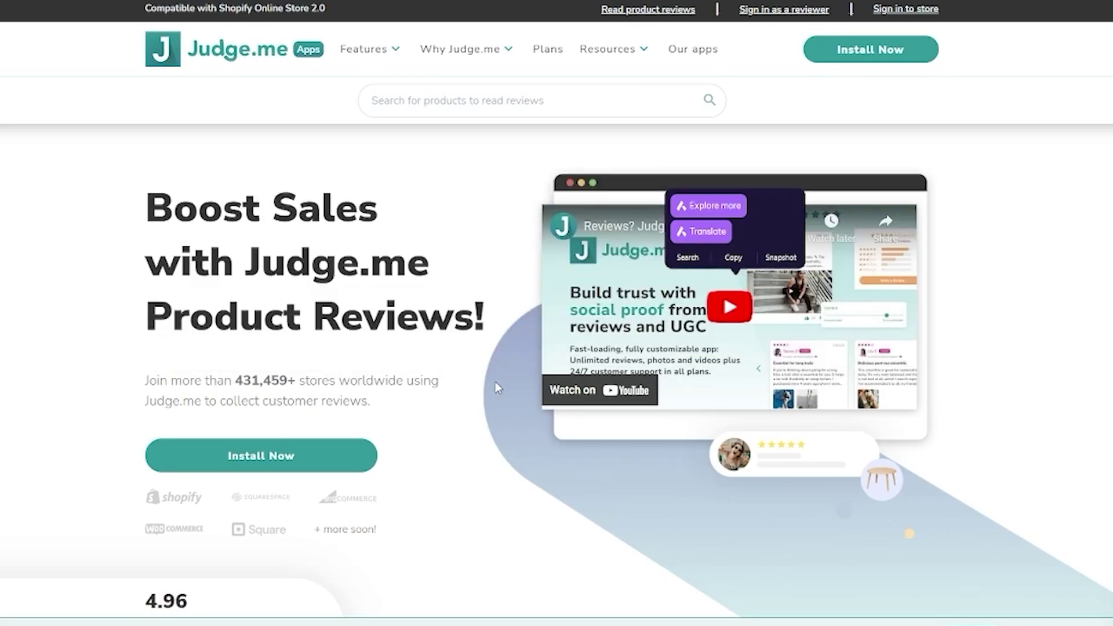
Look through the Why Judge.me overview, reading the success stories and the easy setup and migration descriptions.
scroll(492, 375, down, 10)
scroll(493, 373, up, 10)
mouse_move(475, 56)
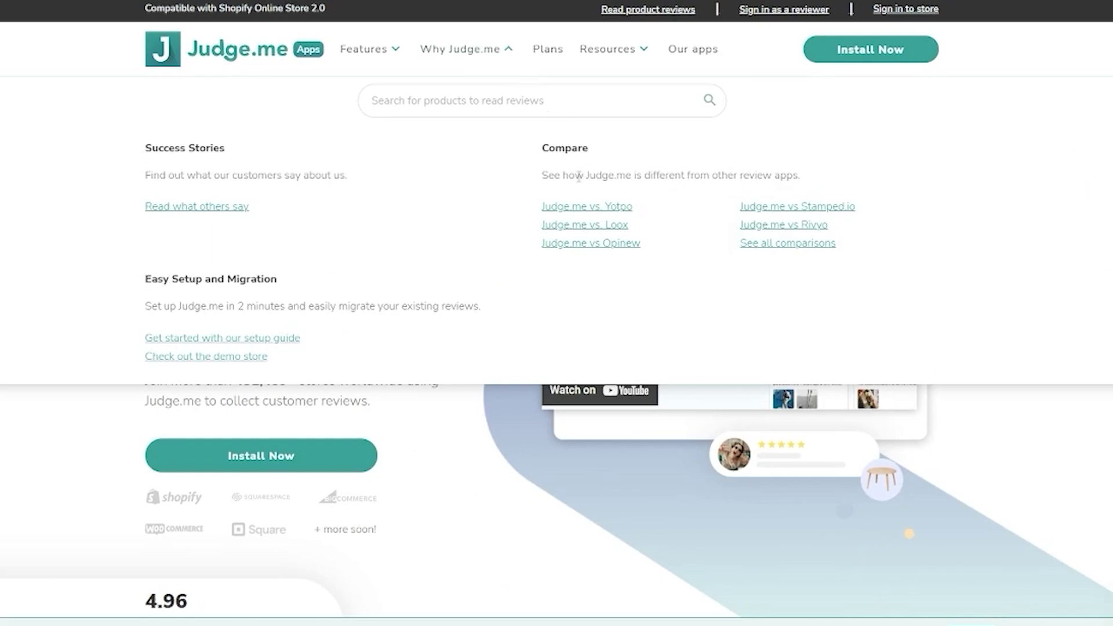
drag(163, 176, 423, 194)
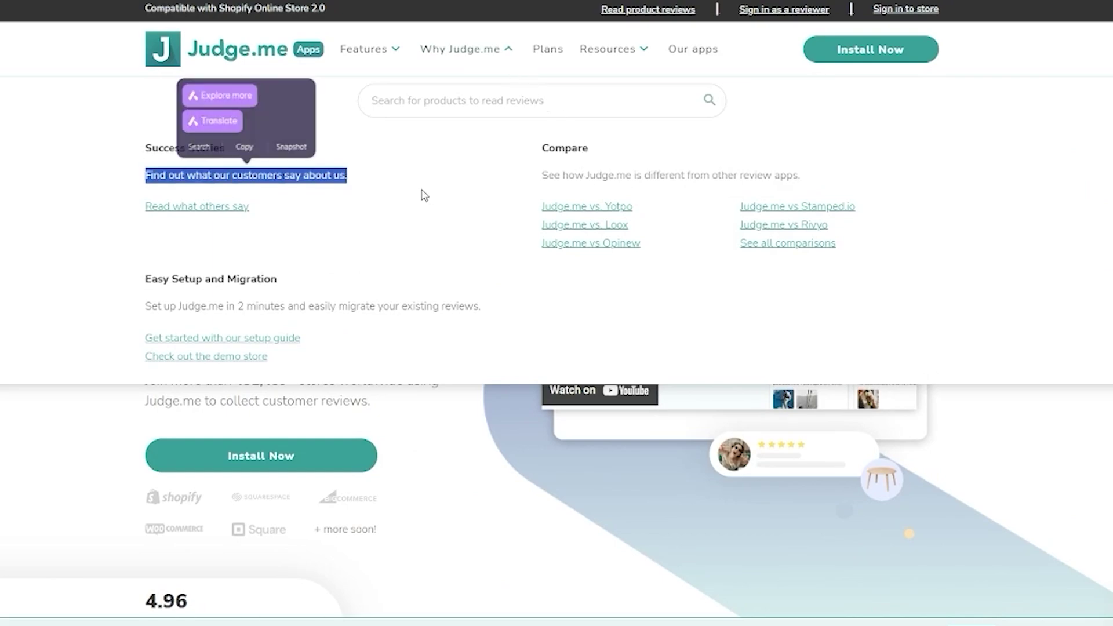
click(413, 202)
drag(146, 305, 539, 313)
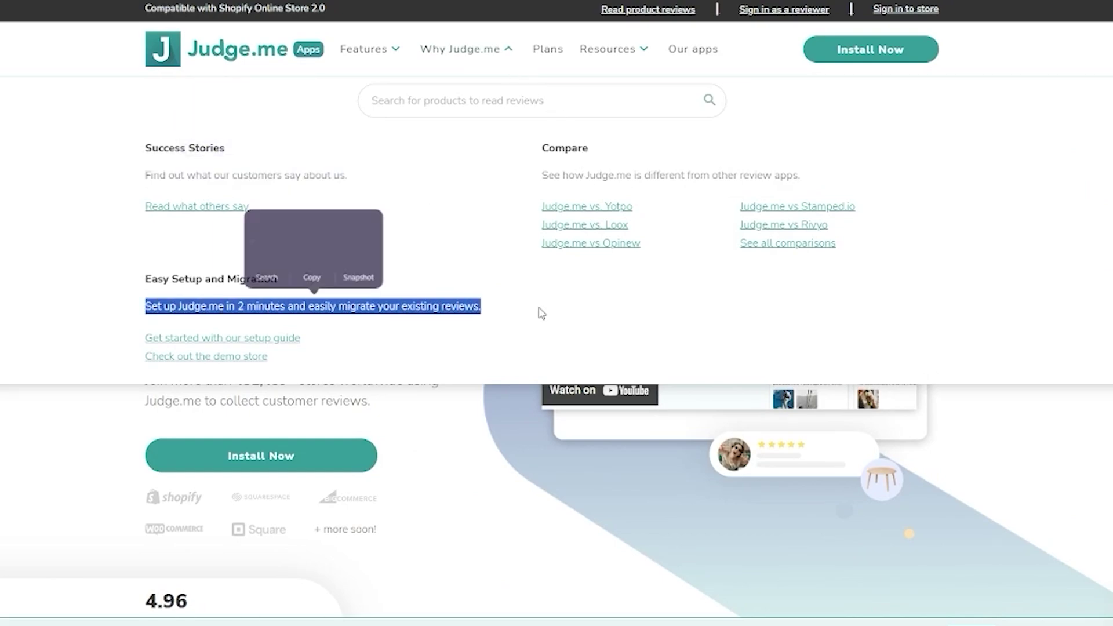
click(540, 313)
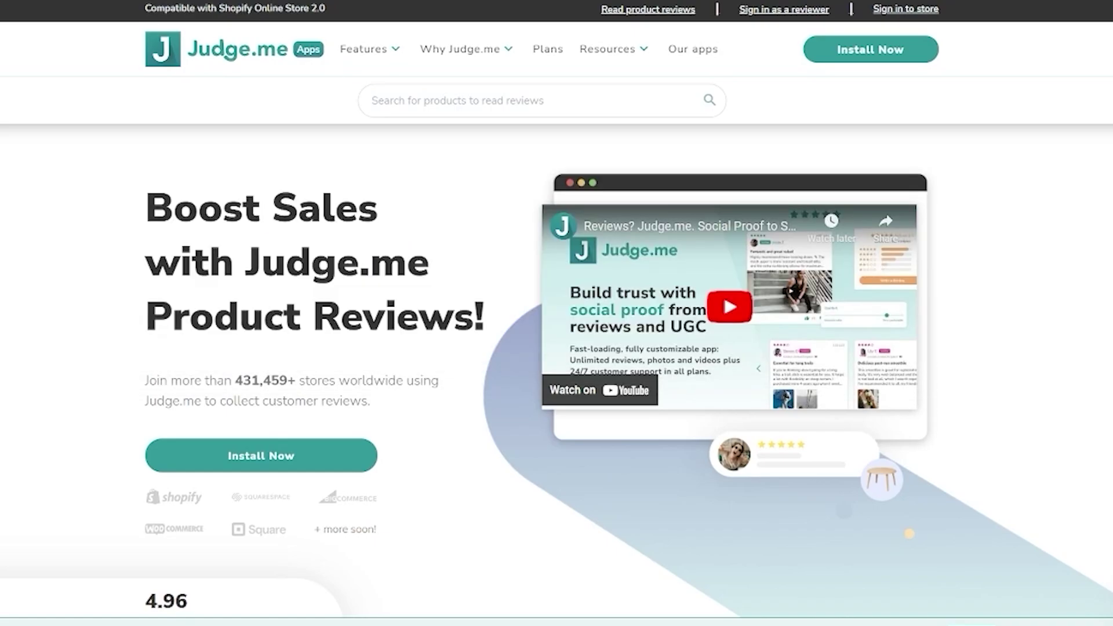
Skim the Judge.me home page from the introduction through the social proof and pricing sections.
mouse_move(583, 67)
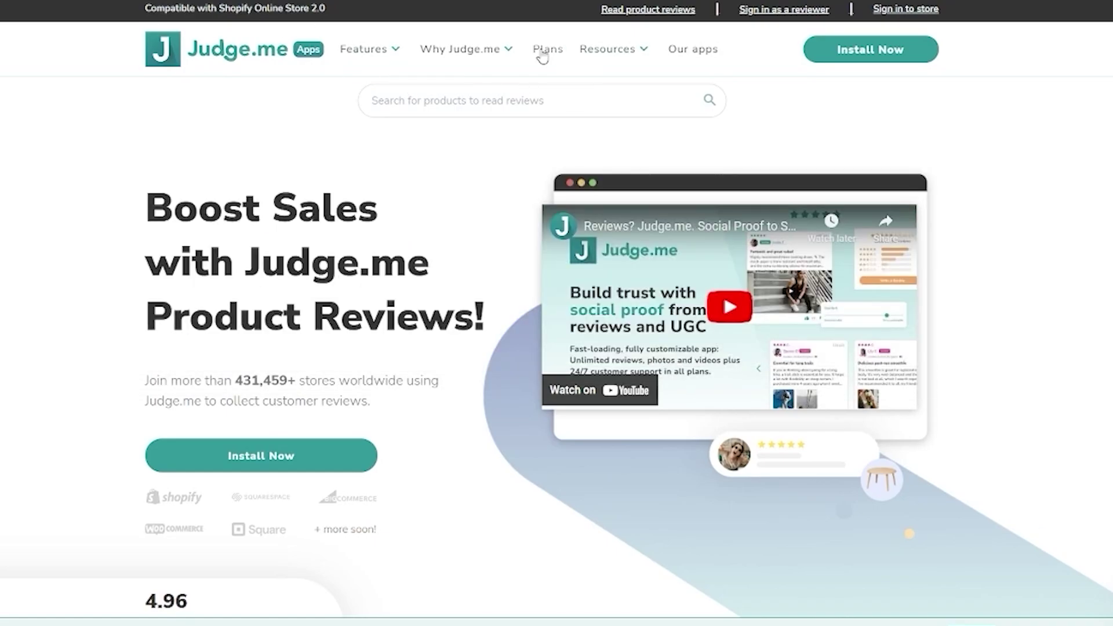
scroll(422, 248, down, 15)
scroll(422, 248, down, 20)
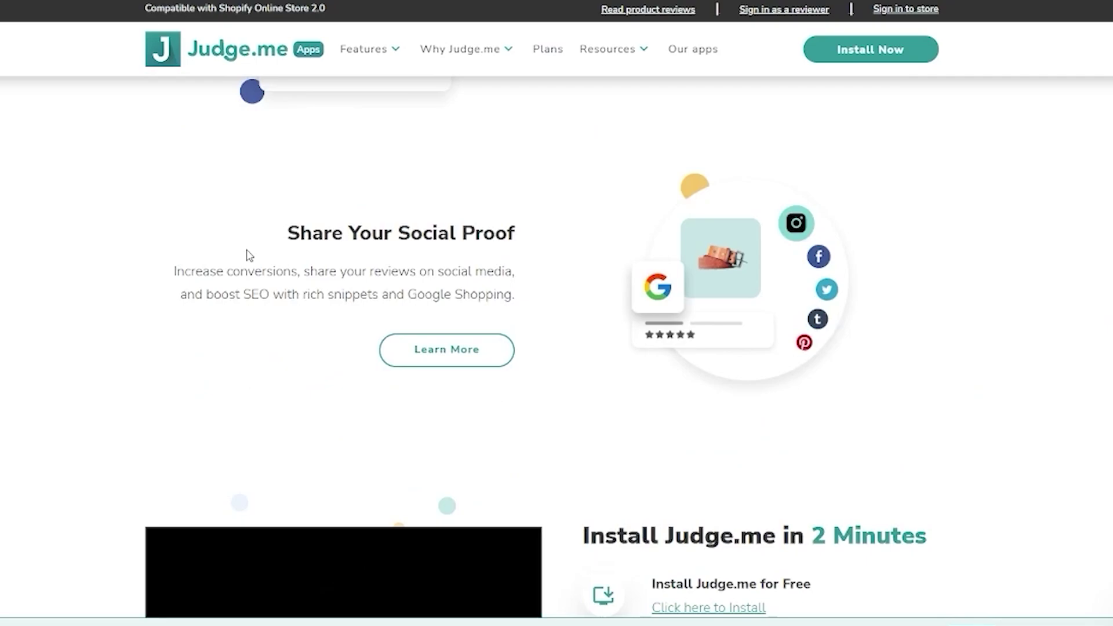
scroll(203, 221, up, 20)
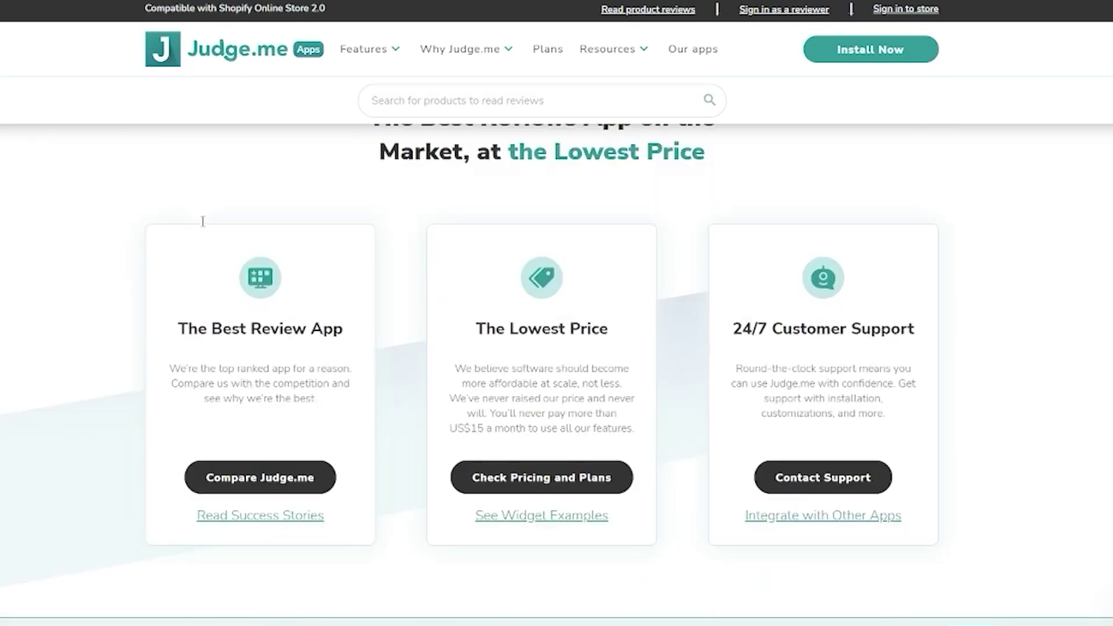
scroll(203, 221, up, 10)
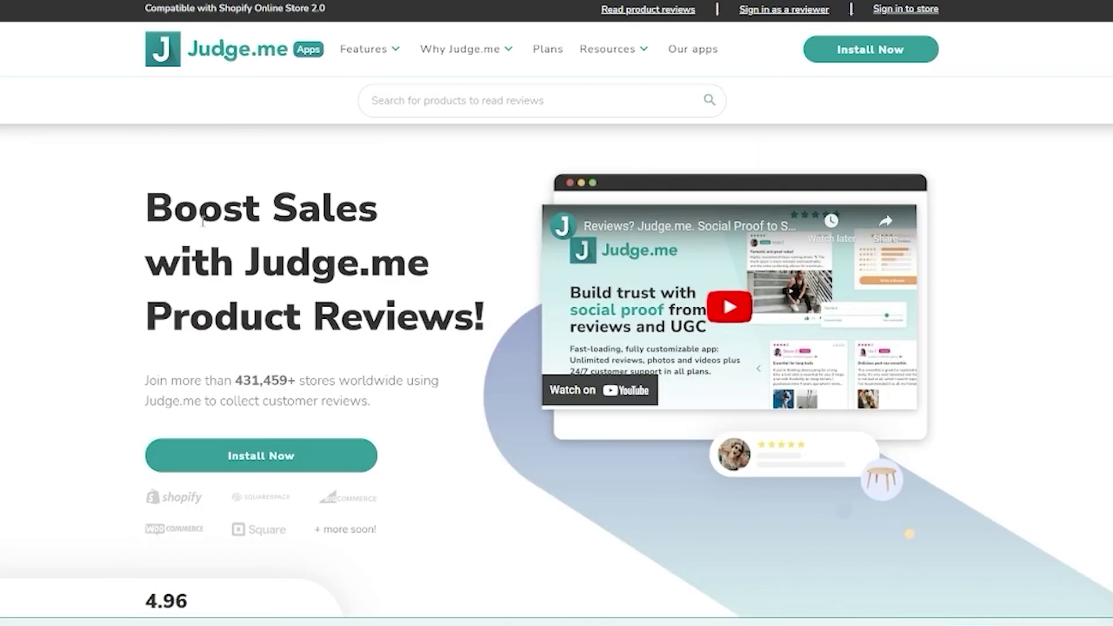
Read the home page sections on customizing widgets, collecting reviews, engaging reviewers and sharing social proof.
scroll(328, 236, down, 8)
drag(571, 218, 867, 216)
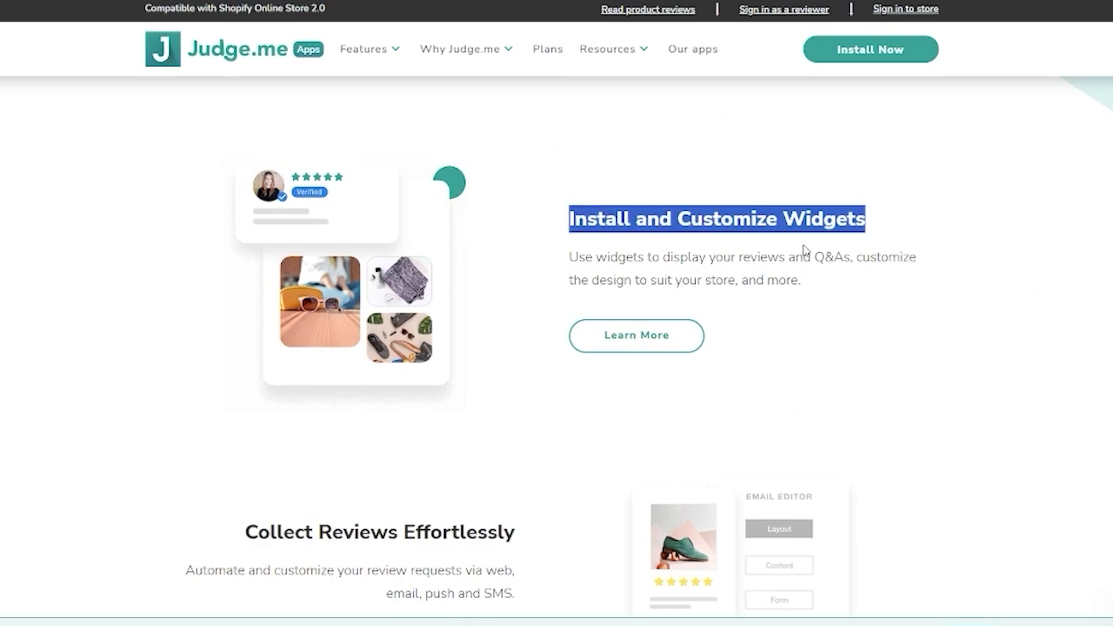
scroll(464, 212, down, 7)
drag(516, 130, 243, 126)
scroll(580, 197, down, 4)
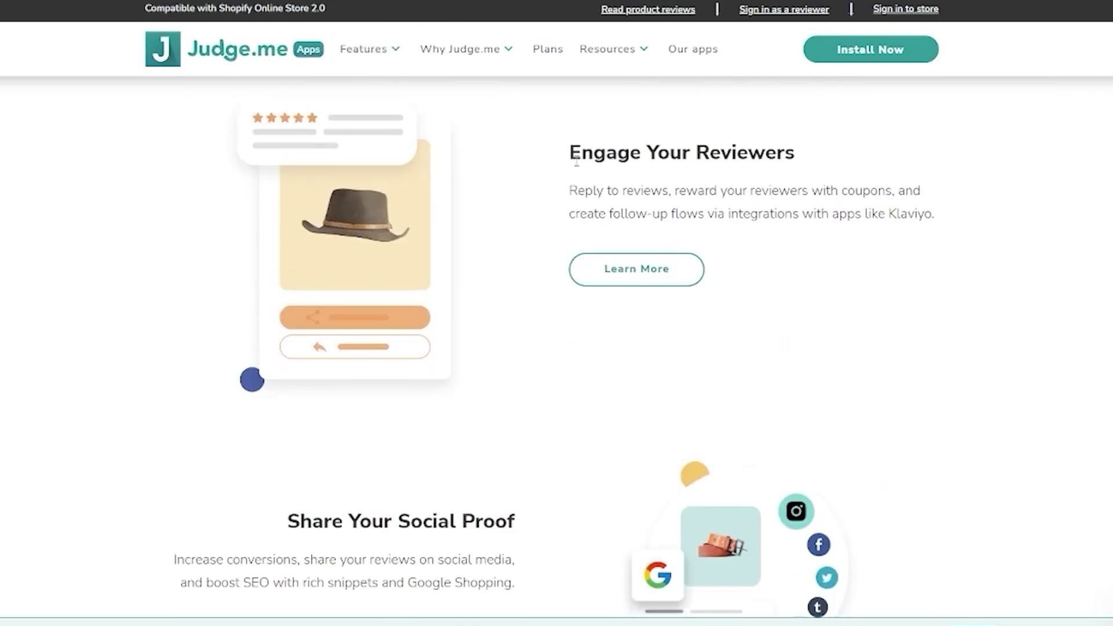
drag(555, 154, 800, 245)
click(742, 279)
scroll(571, 190, down, 5)
drag(571, 190, 223, 204)
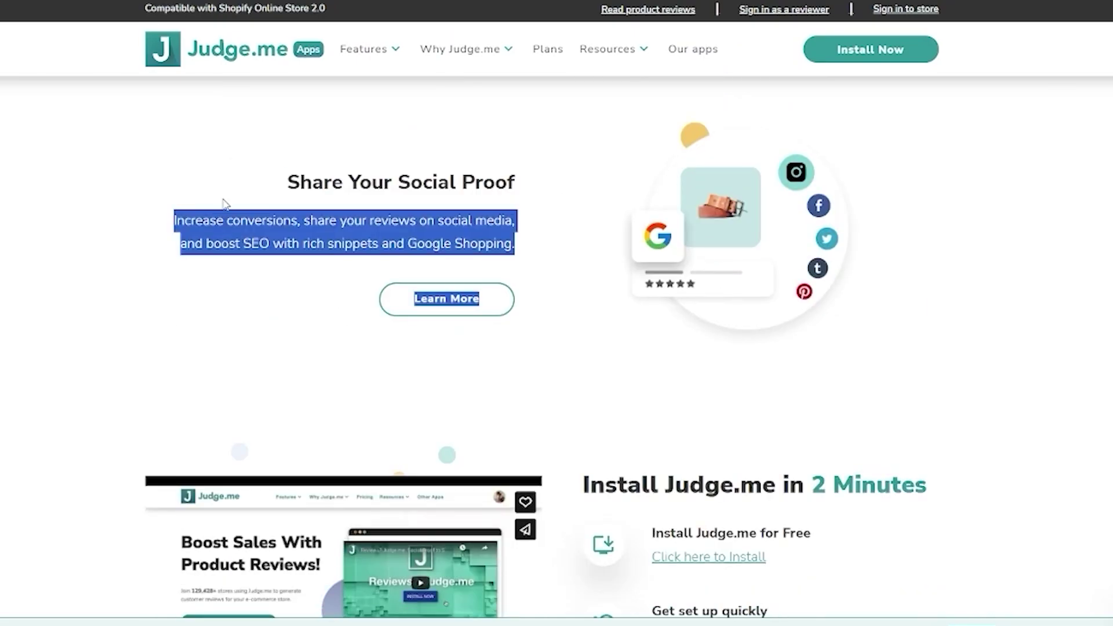
click(156, 159)
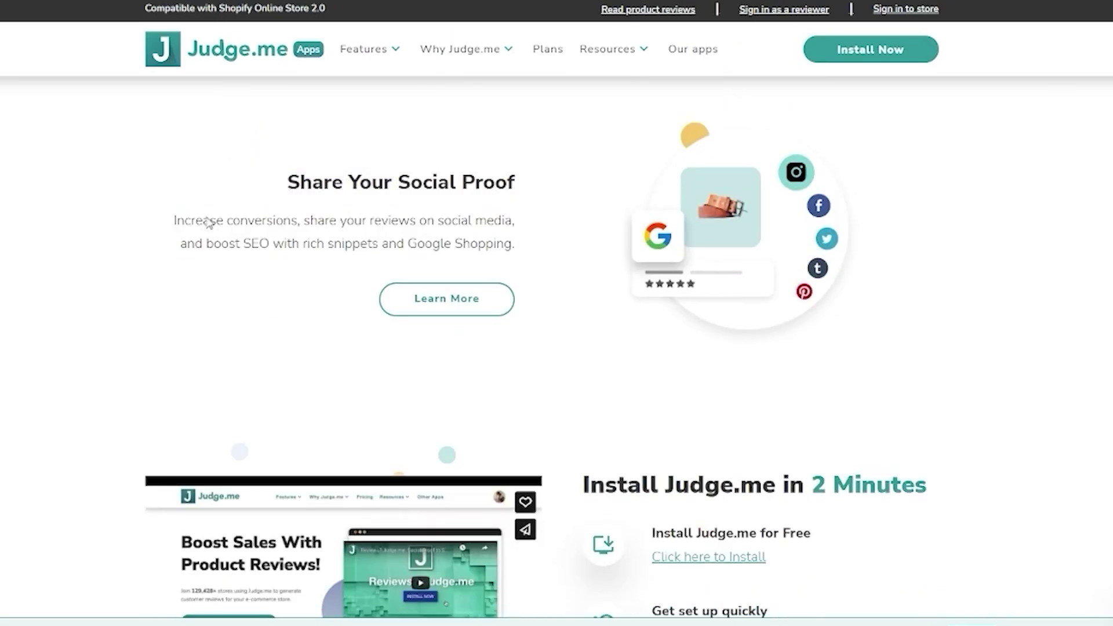
drag(229, 244, 374, 244)
click(605, 249)
Examine the quick installation section and the Best Reviews App section covering comparison, lowest price and customer support.
scroll(574, 244, down, 5)
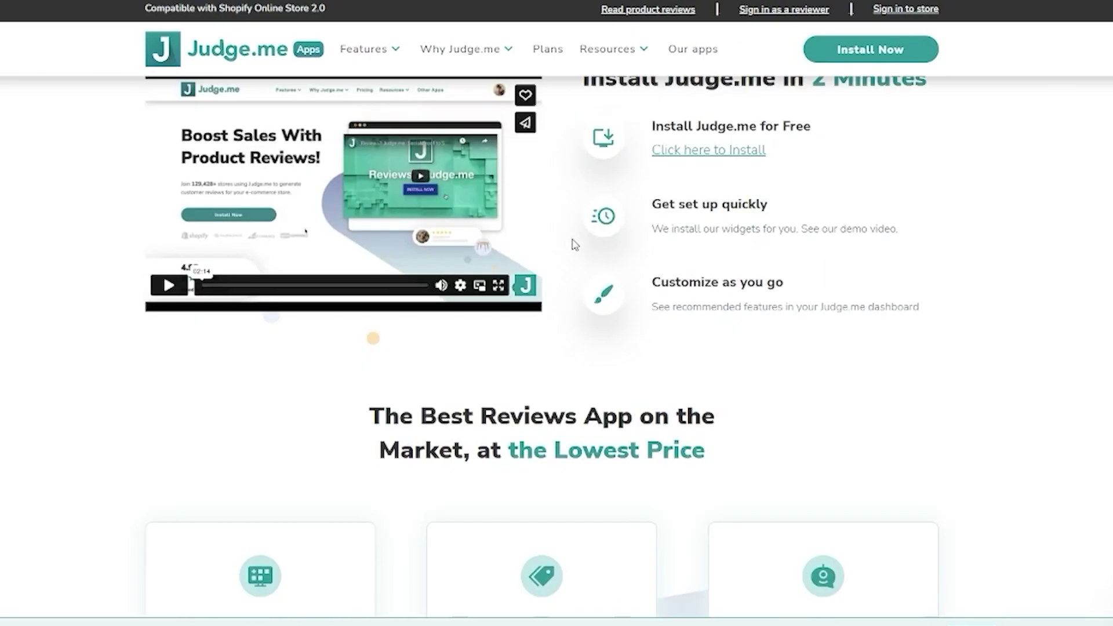
scroll(573, 244, up, 2)
scroll(573, 244, down, 15)
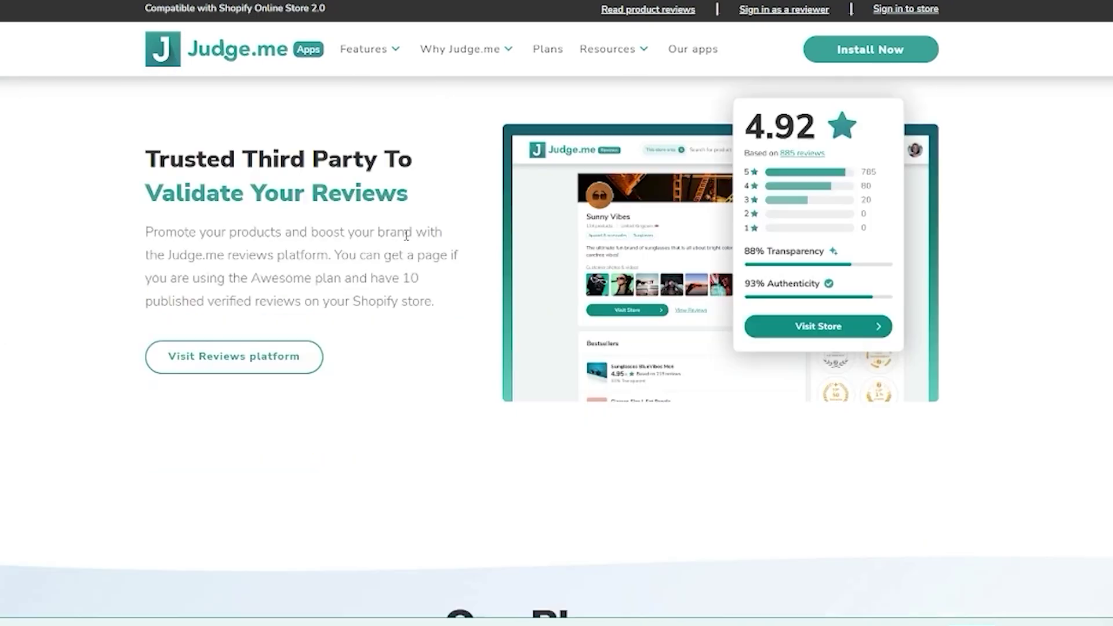
scroll(334, 226, up, 6)
scroll(334, 226, up, 5)
drag(707, 184, 365, 145)
click(296, 167)
drag(754, 179, 301, 152)
click(293, 194)
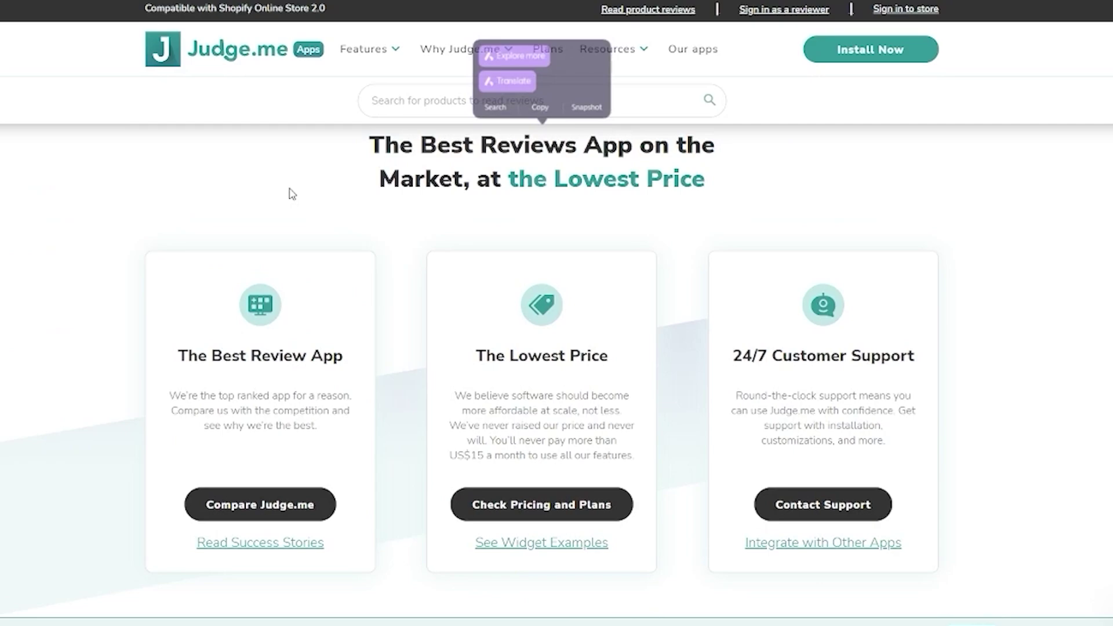
drag(688, 191, 298, 184)
click(298, 184)
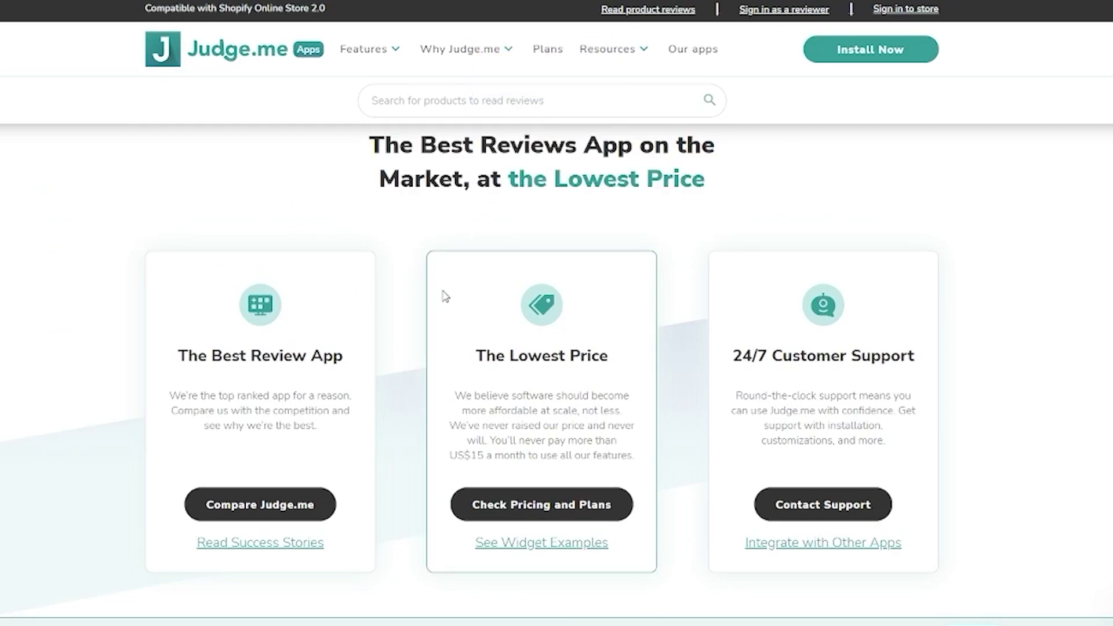
scroll(112, 253, down, 2)
scroll(113, 259, up, 1)
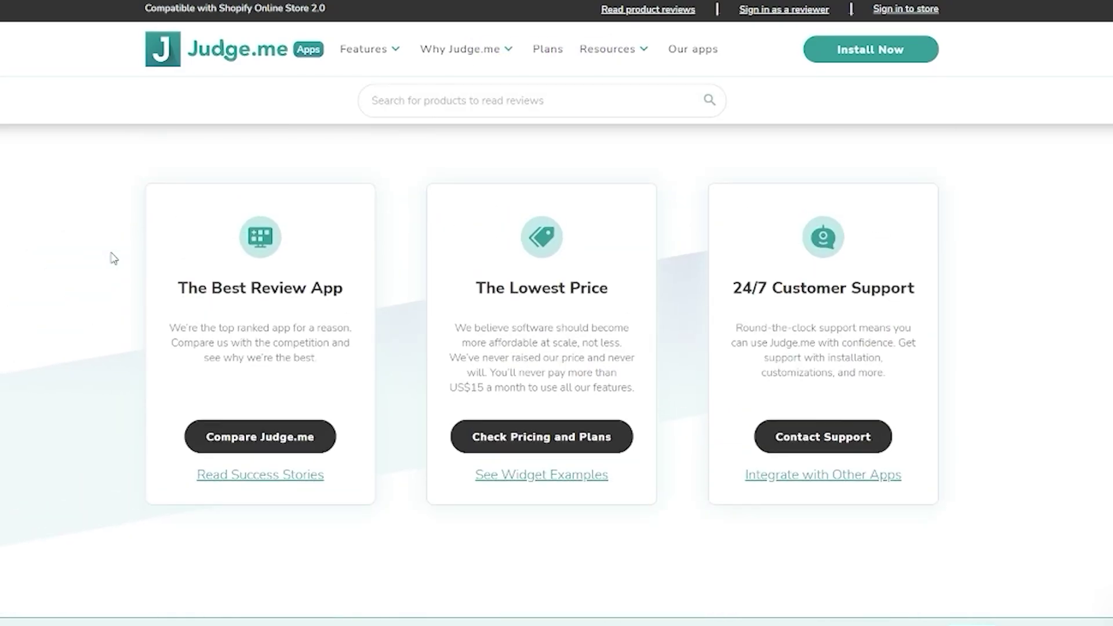
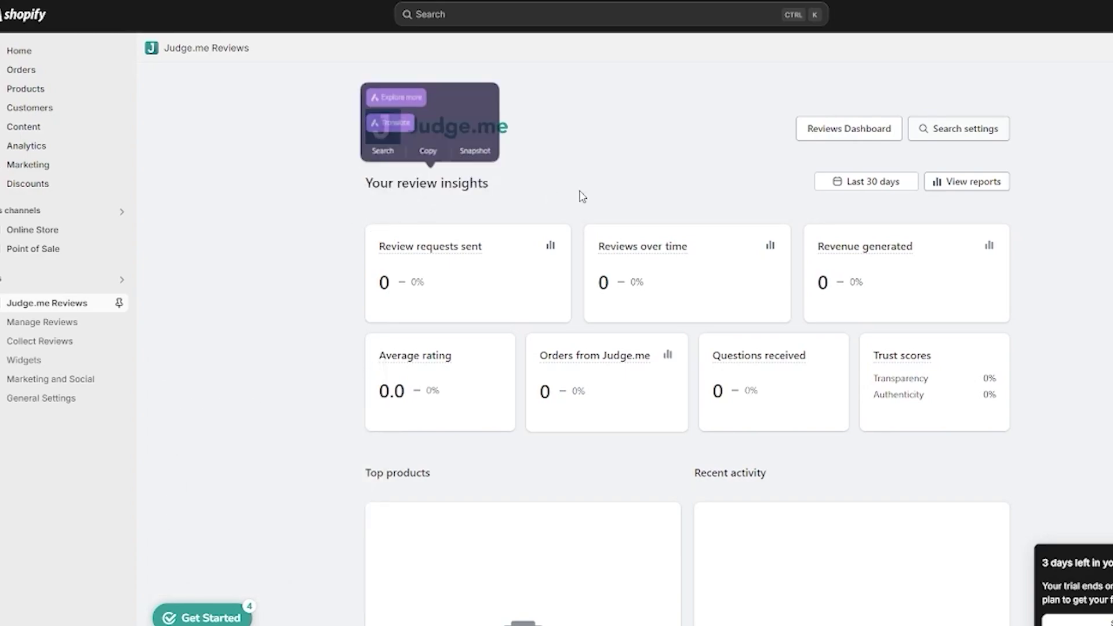
Review the insight cards in the Judge.me Reviews app in Shopify, including review requests, reviews over time and revenue generated.
scroll(464, 203, down, 3)
scroll(491, 136, up, 2)
mouse_move(474, 174)
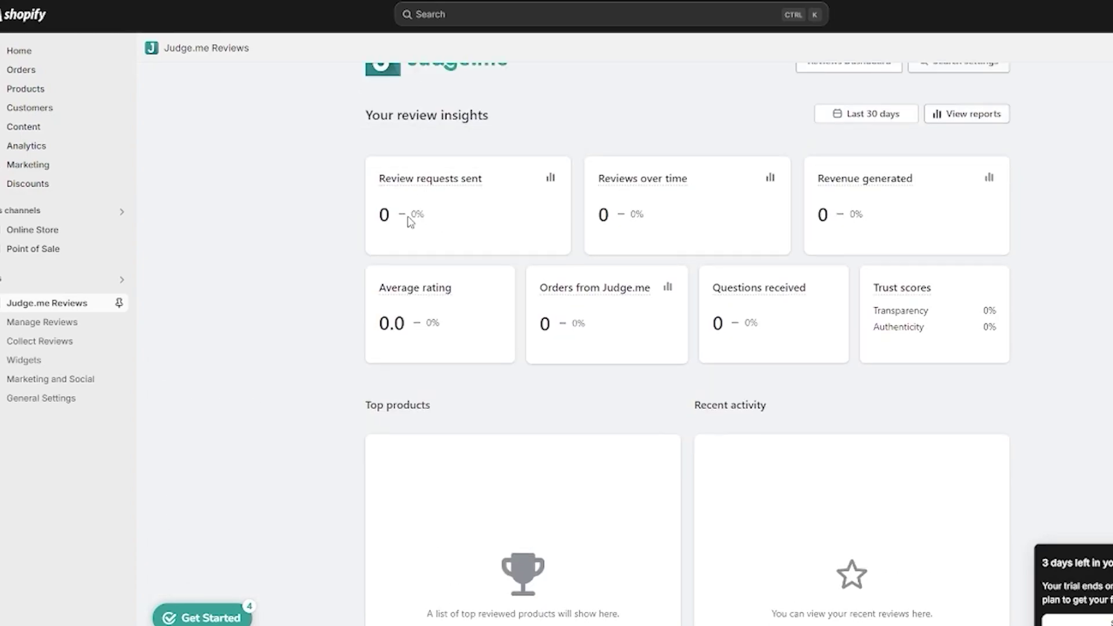
drag(592, 177, 795, 243)
click(1100, 231)
drag(785, 192, 1095, 234)
click(1095, 234)
scroll(423, 266, down, 5)
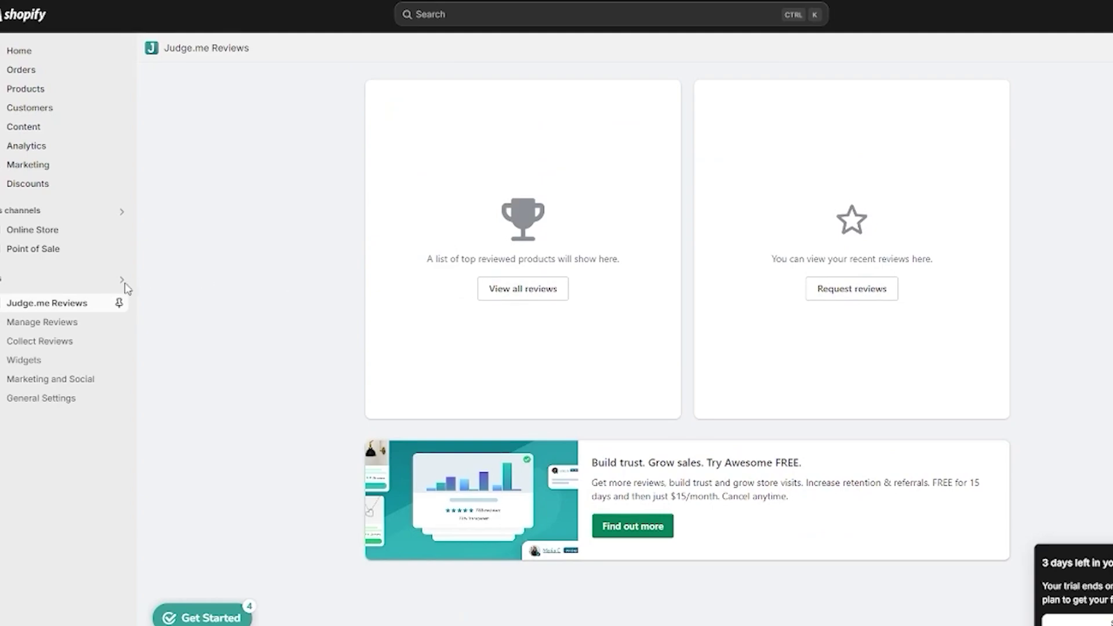
Open the Import & Export reviews page under Manage Reviews and examine its CSV, e-commerce platform, wizard, sync and export options.
click(39, 323)
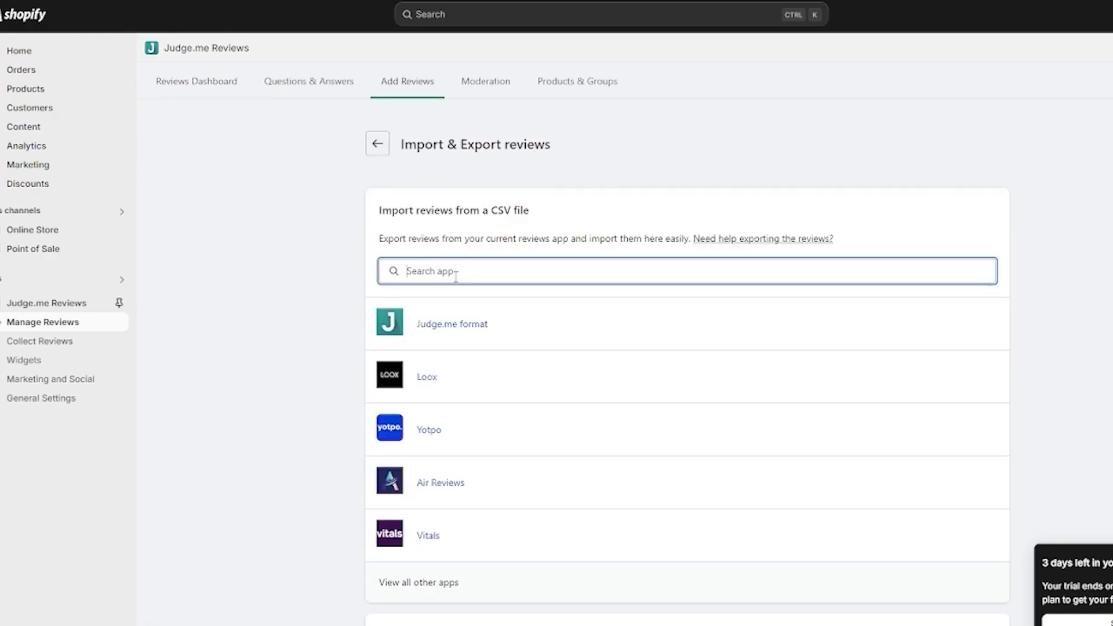
scroll(371, 300, down, 5)
scroll(359, 290, up, 5)
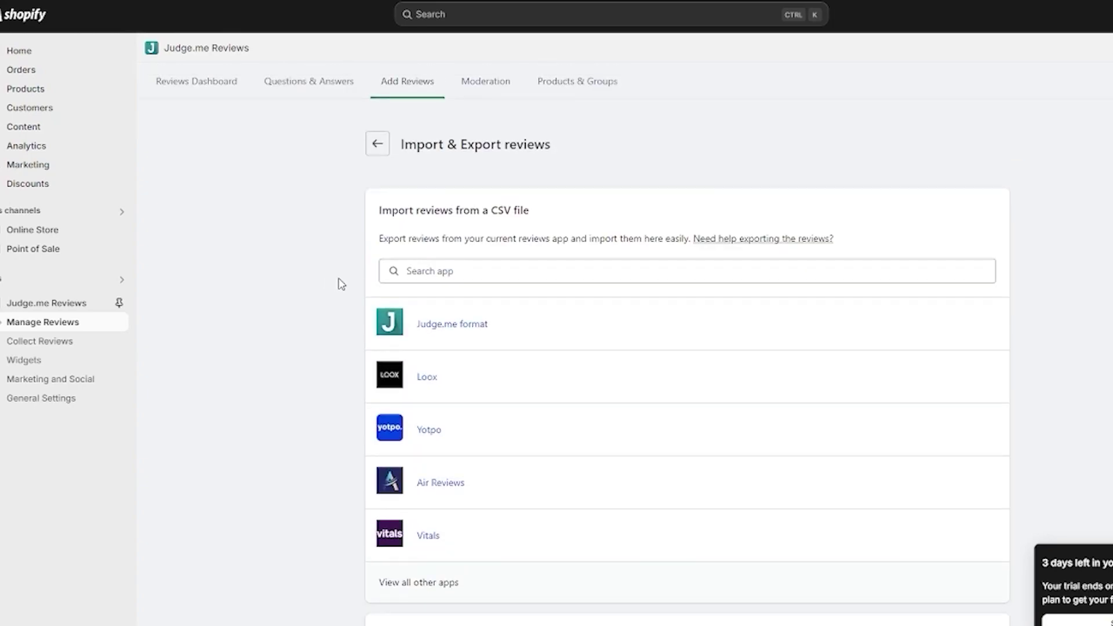
scroll(345, 284, down, 1)
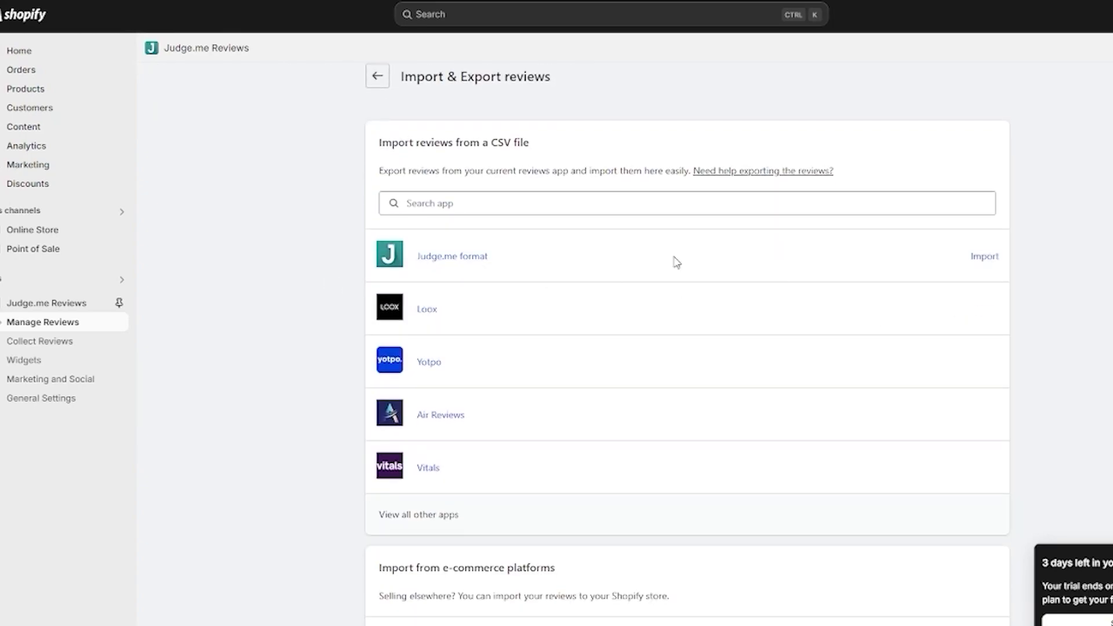
scroll(928, 296, down, 3)
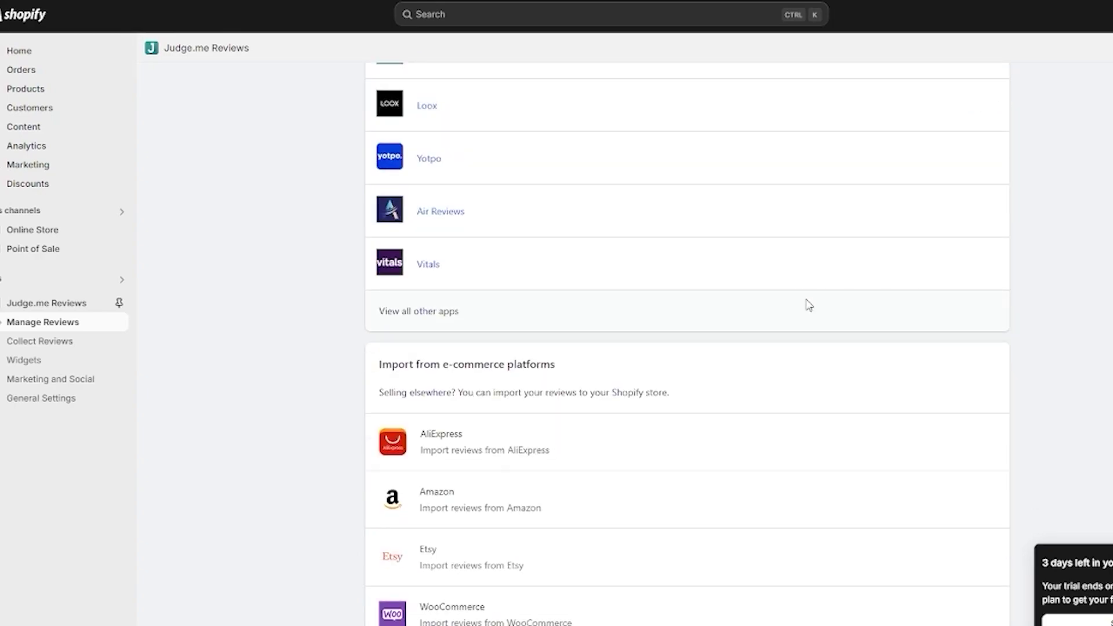
scroll(800, 306, down, 4)
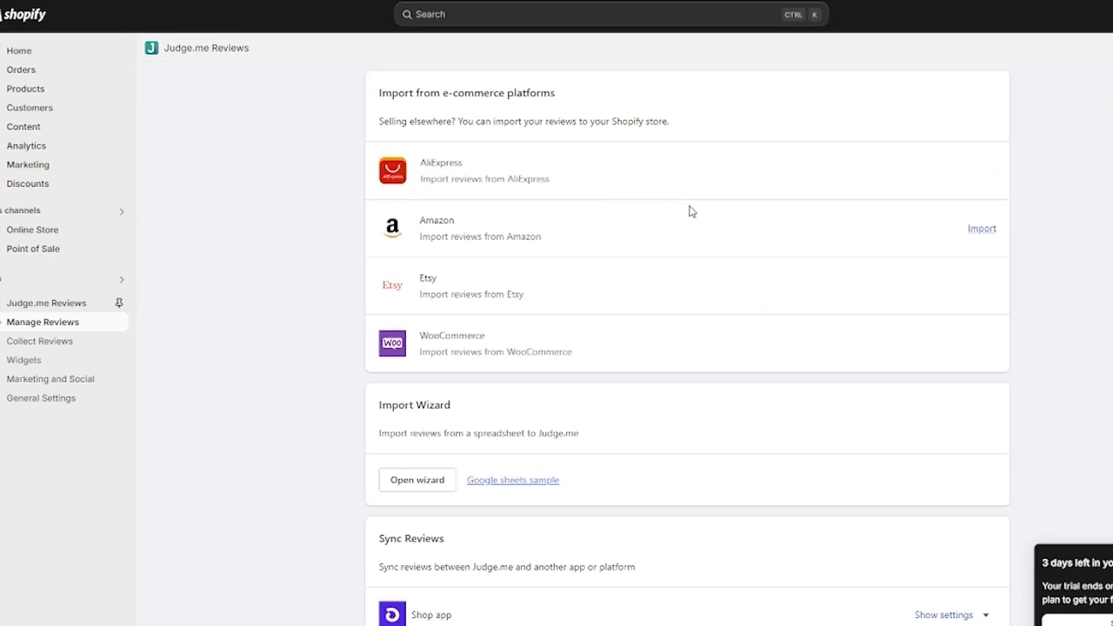
scroll(690, 211, down, 5)
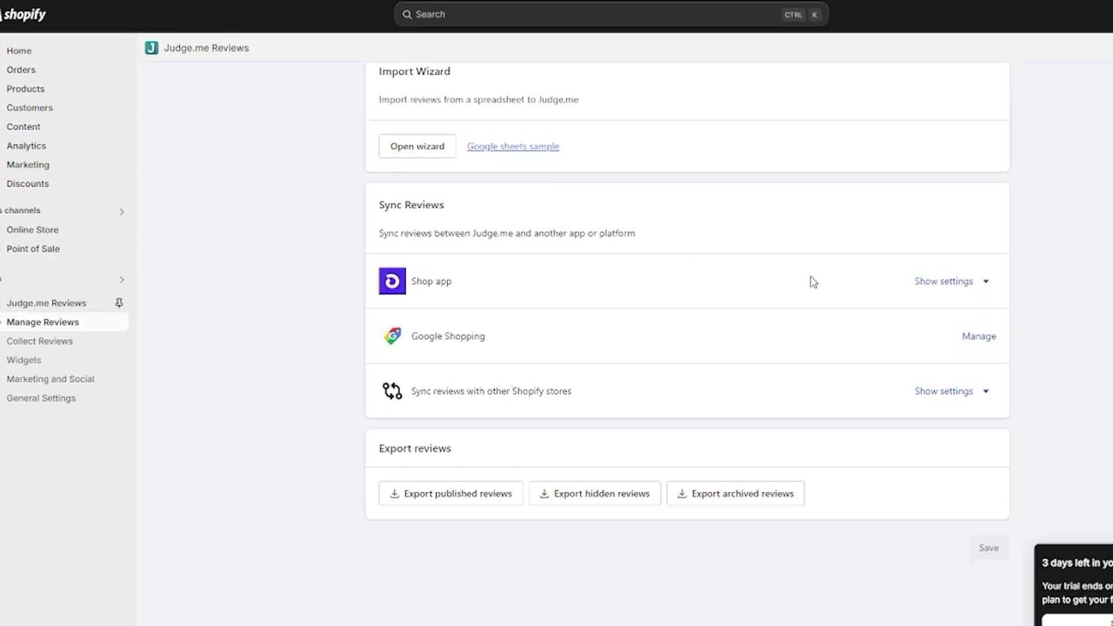
scroll(938, 213, up, 12)
Start a Judge.me format import without choosing a file, and make a Google Sheets copy of the Import Reviews sample.
click(982, 262)
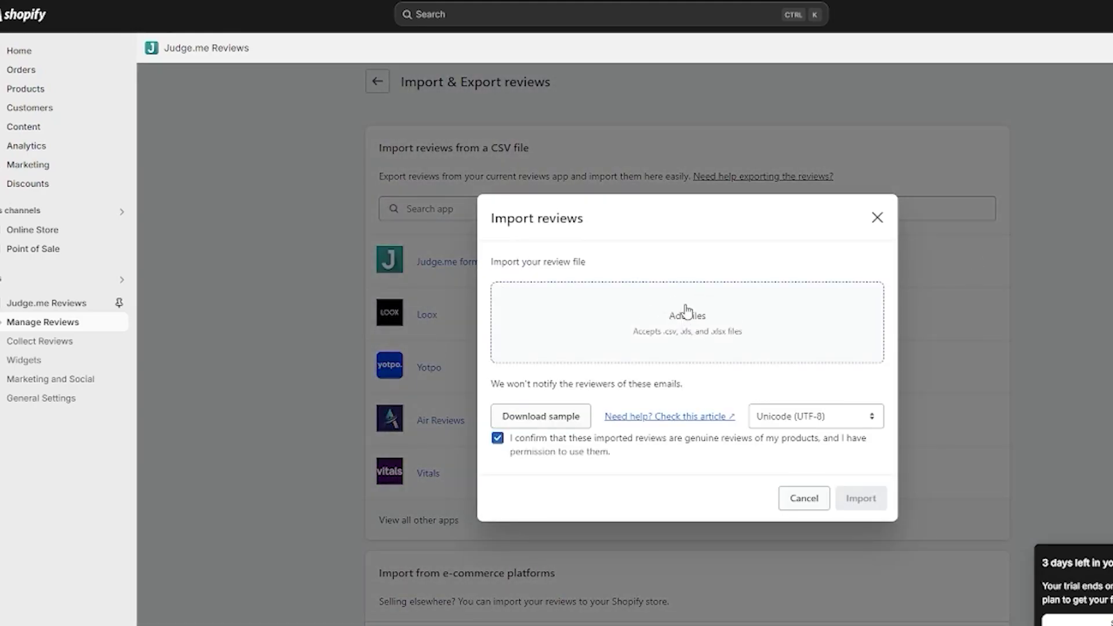
click(683, 310)
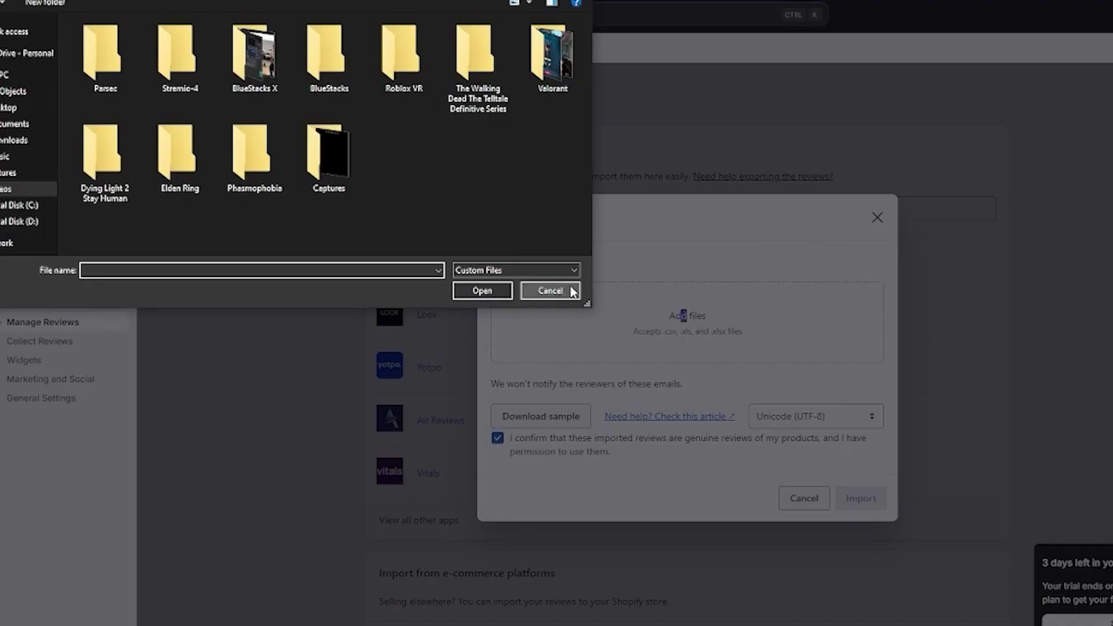
click(548, 290)
click(545, 423)
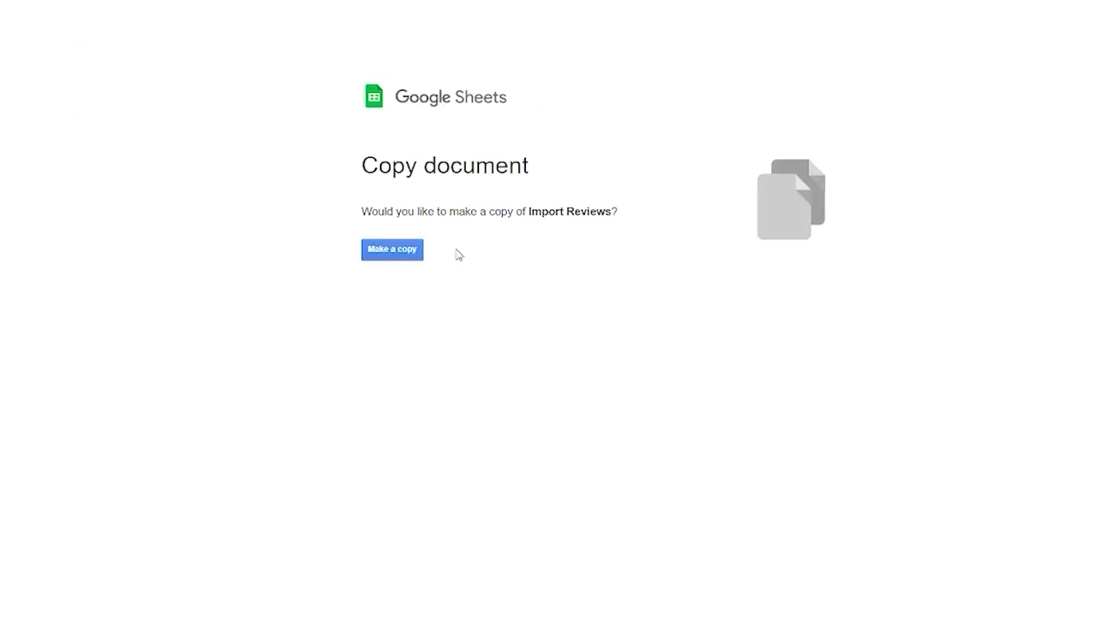
click(407, 254)
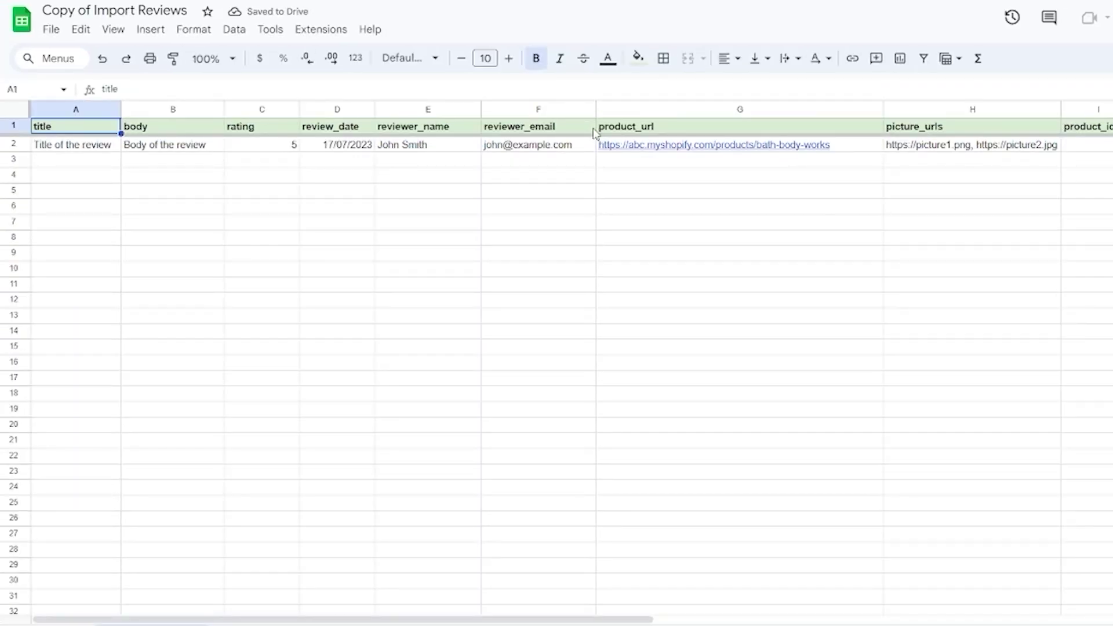
Examine the sample review row in the sheet, covering body, rating, date, reviewer, product URL and picture columns.
click(187, 150)
click(266, 151)
click(343, 152)
click(409, 153)
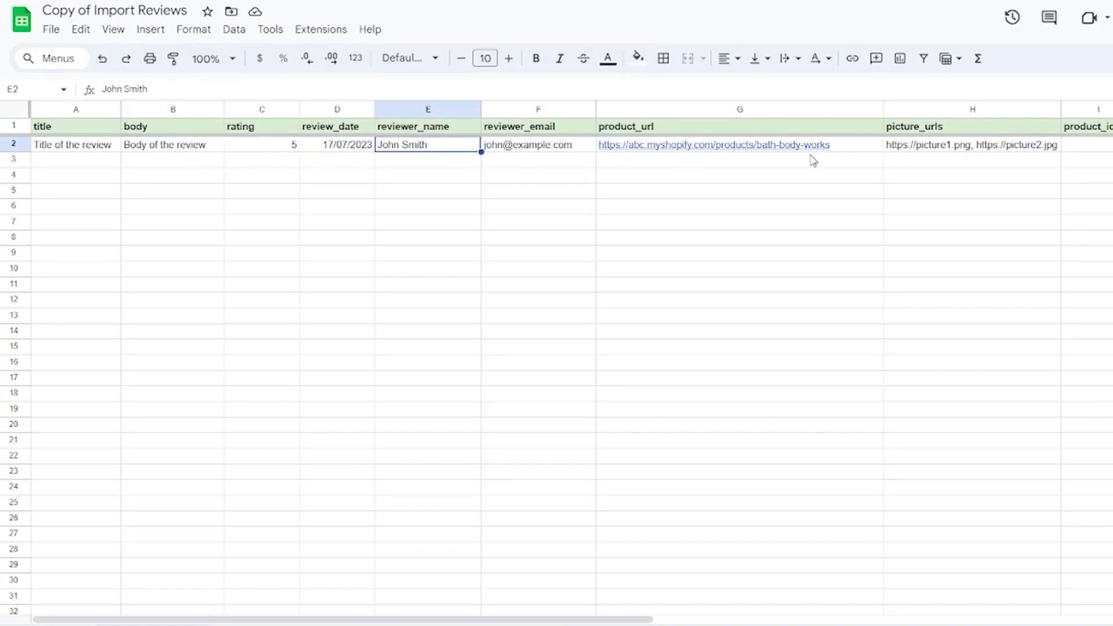
mouse_move(815, 145)
drag(197, 206, 1014, 137)
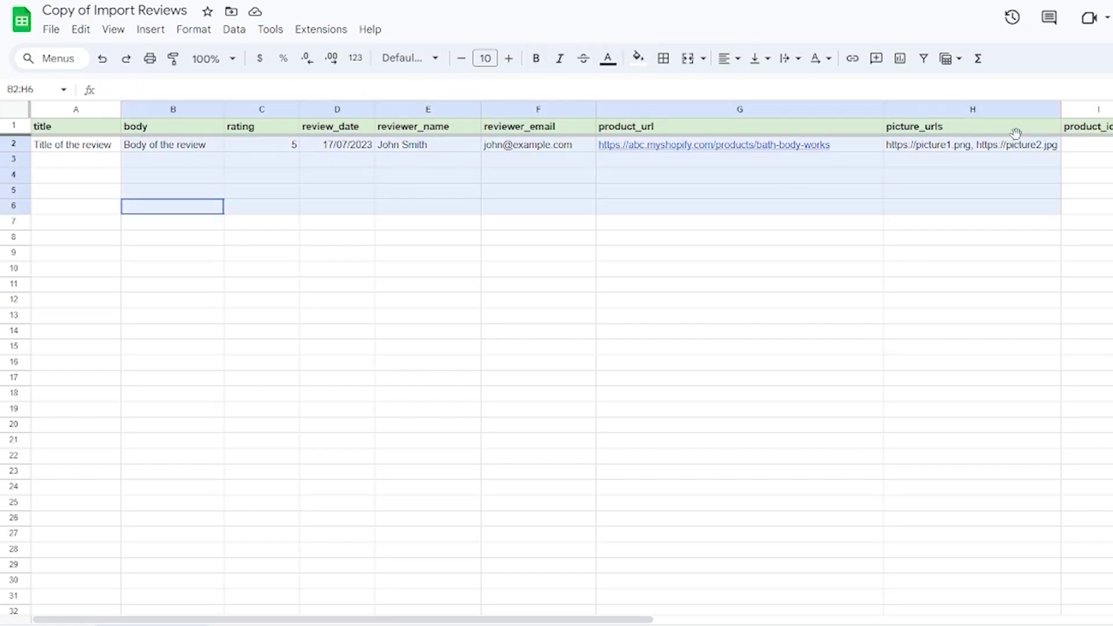
click(1092, 255)
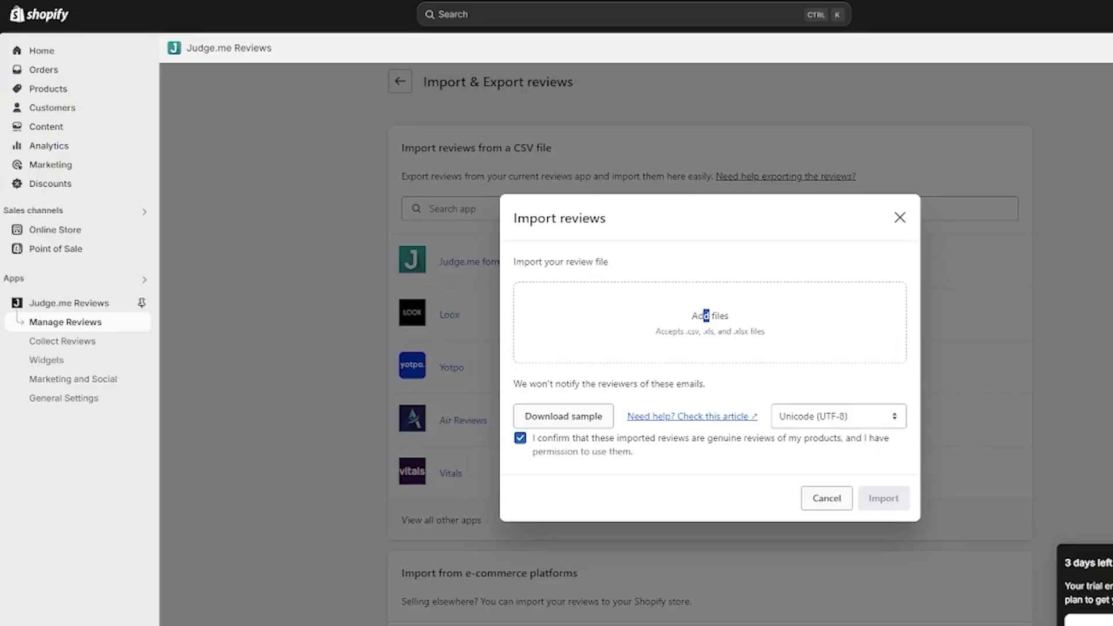
Close the Import reviews dialog and look over the CSV and e-commerce platform import options.
click(900, 217)
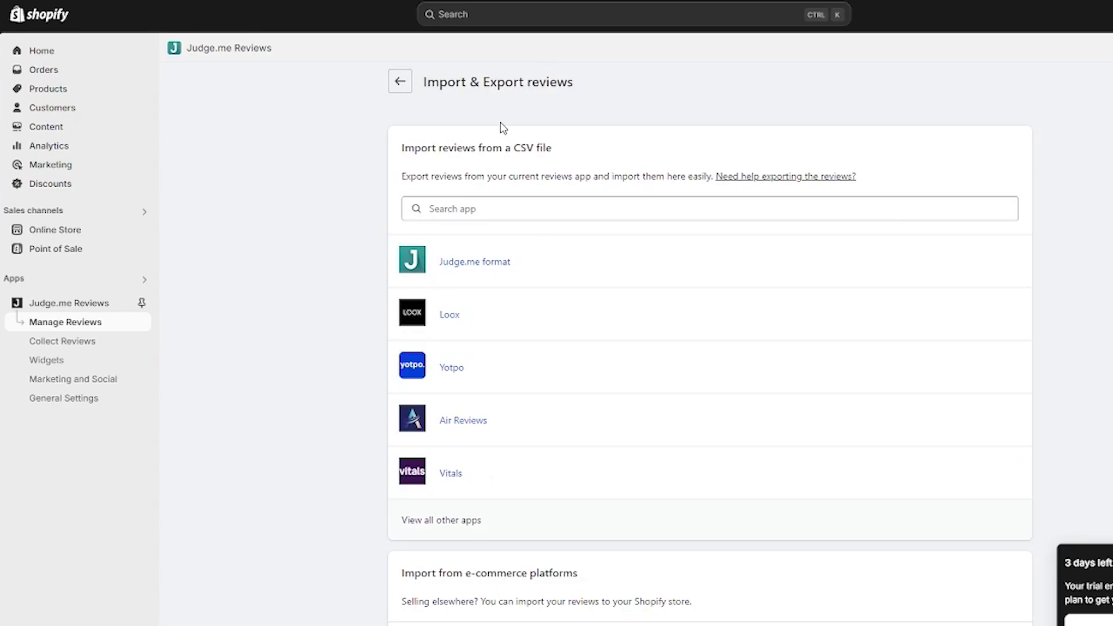
scroll(437, 116, down, 7)
scroll(398, 141, down, 6)
scroll(396, 139, up, 8)
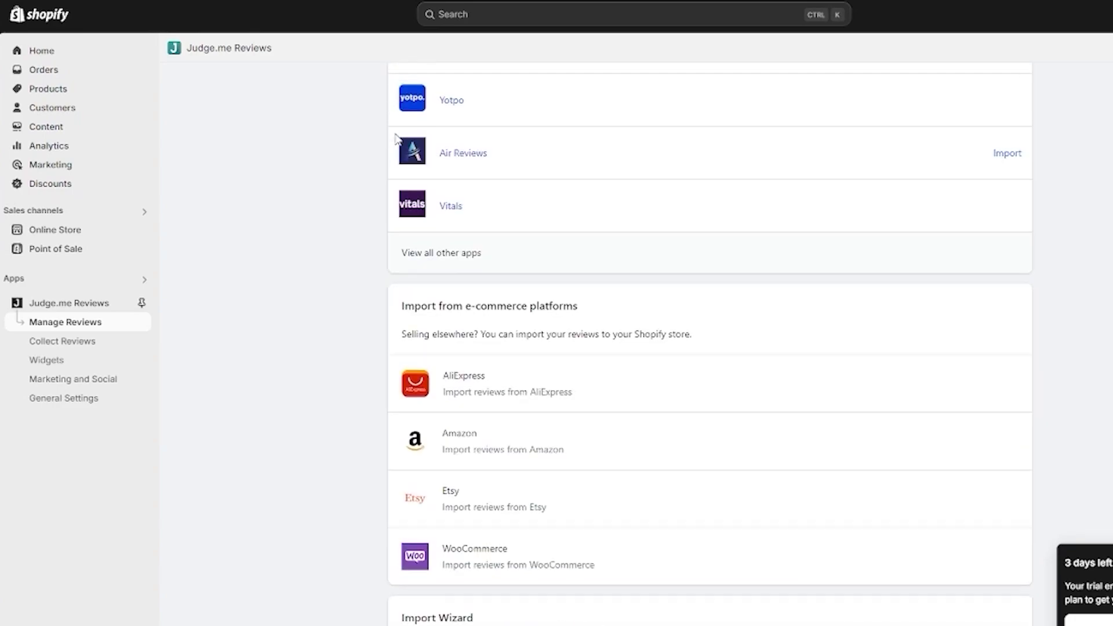
scroll(396, 139, up, 5)
Open the Moderation settings and examine the auto publish, web review restriction, spam filter, personal information and profanity filter options.
click(505, 88)
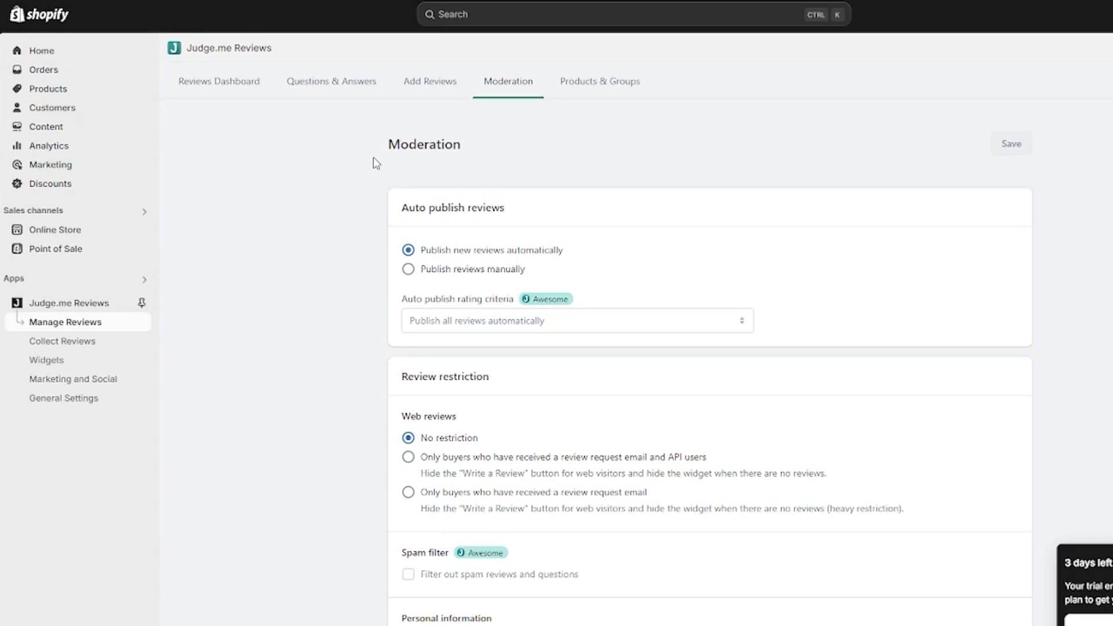
scroll(499, 189, down, 4)
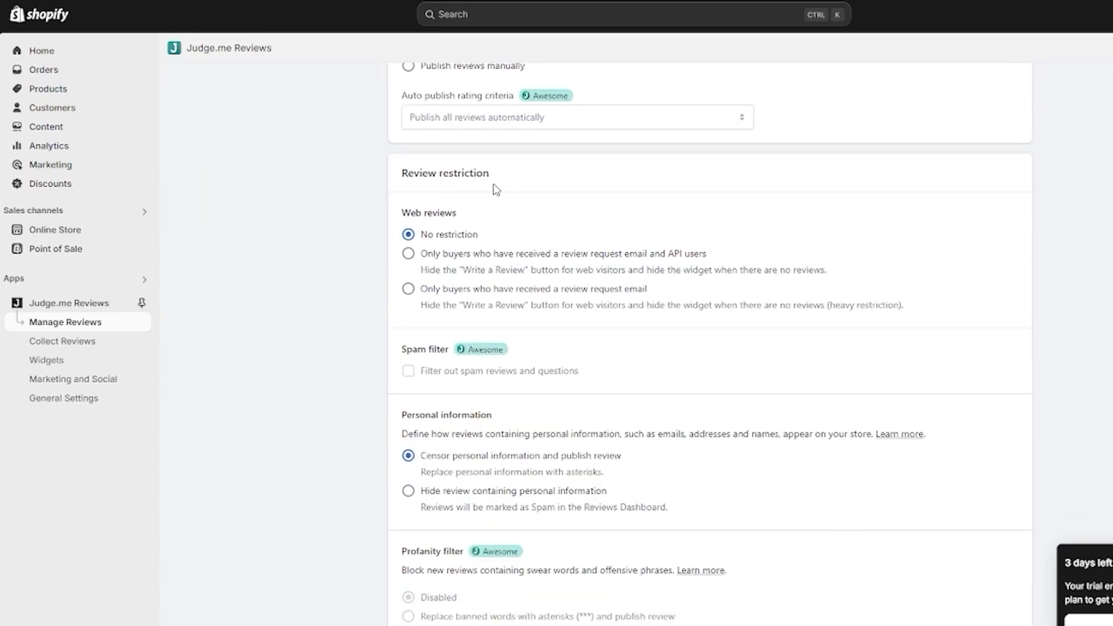
scroll(440, 225, down, 1)
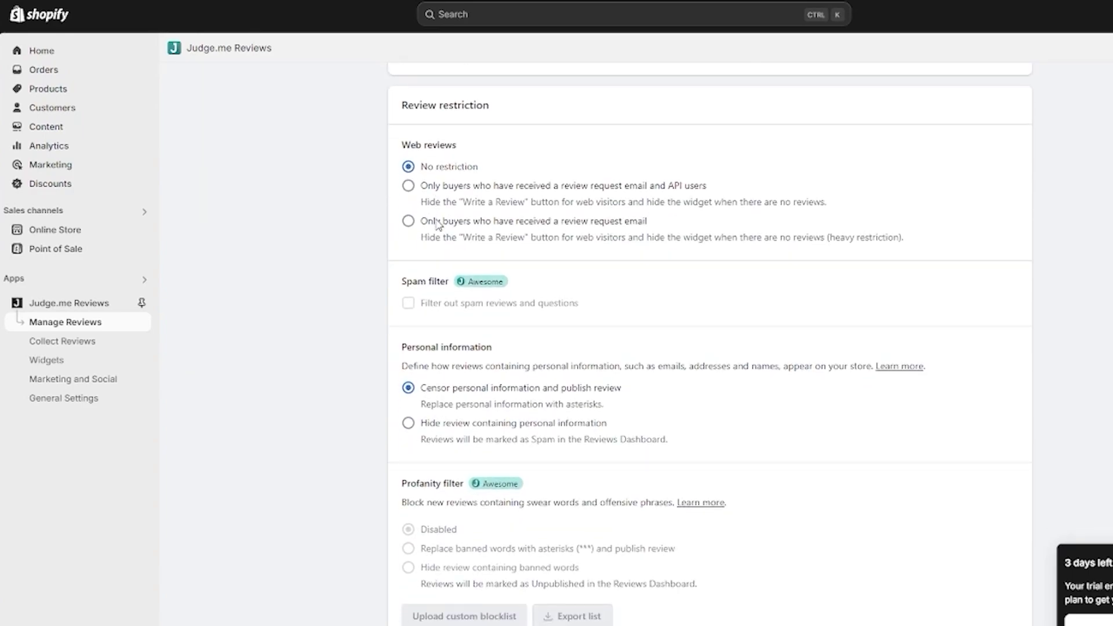
drag(417, 199, 807, 198)
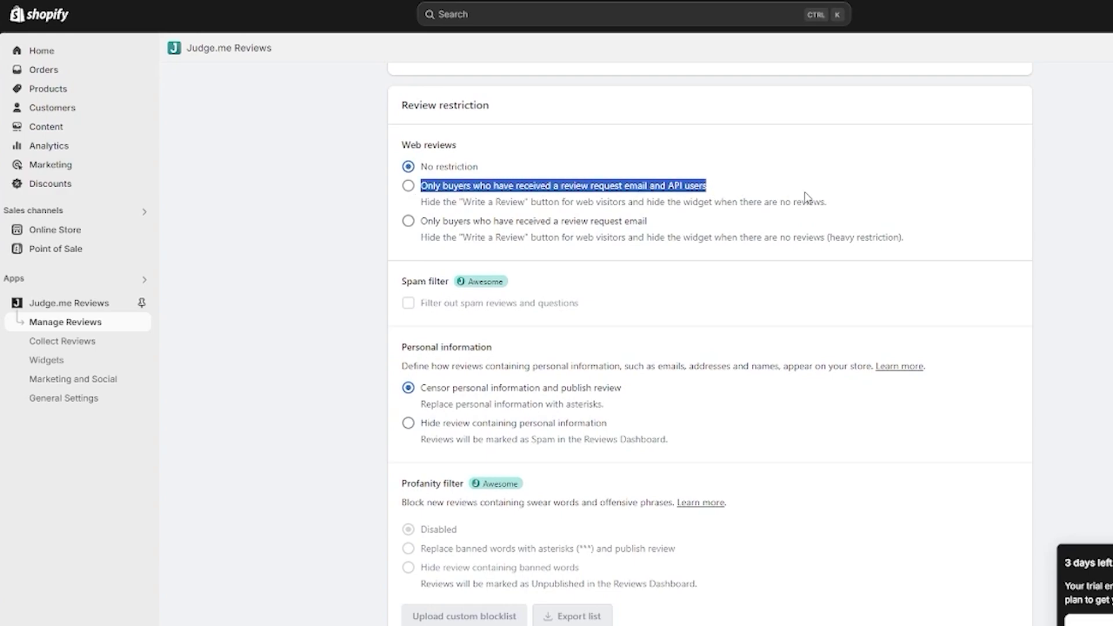
click(808, 197)
drag(412, 222, 759, 217)
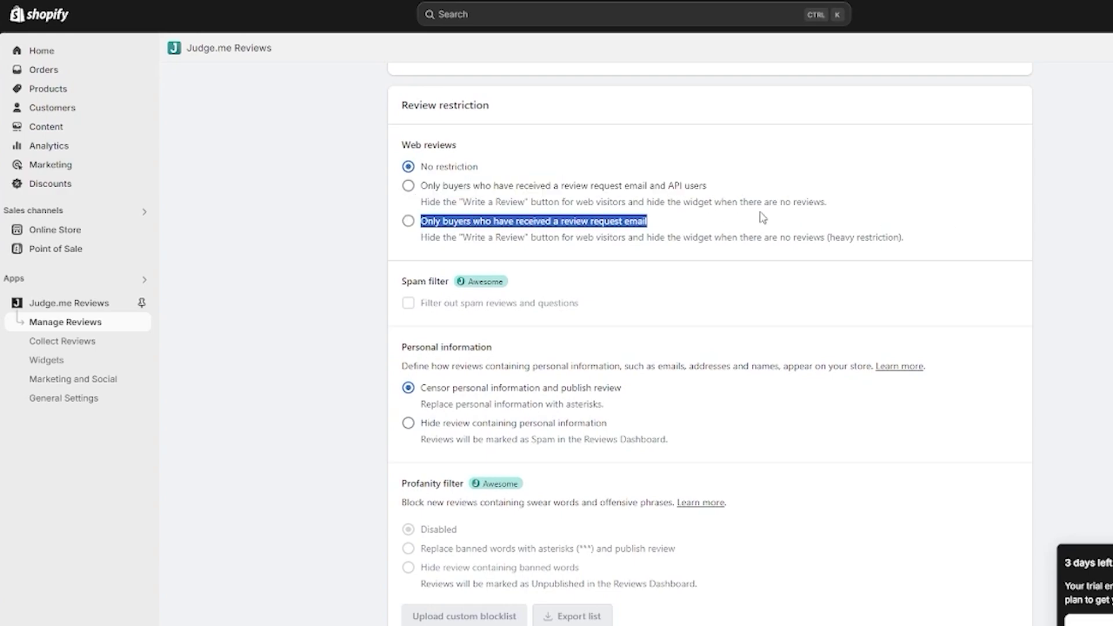
click(913, 235)
scroll(898, 232, down, 3)
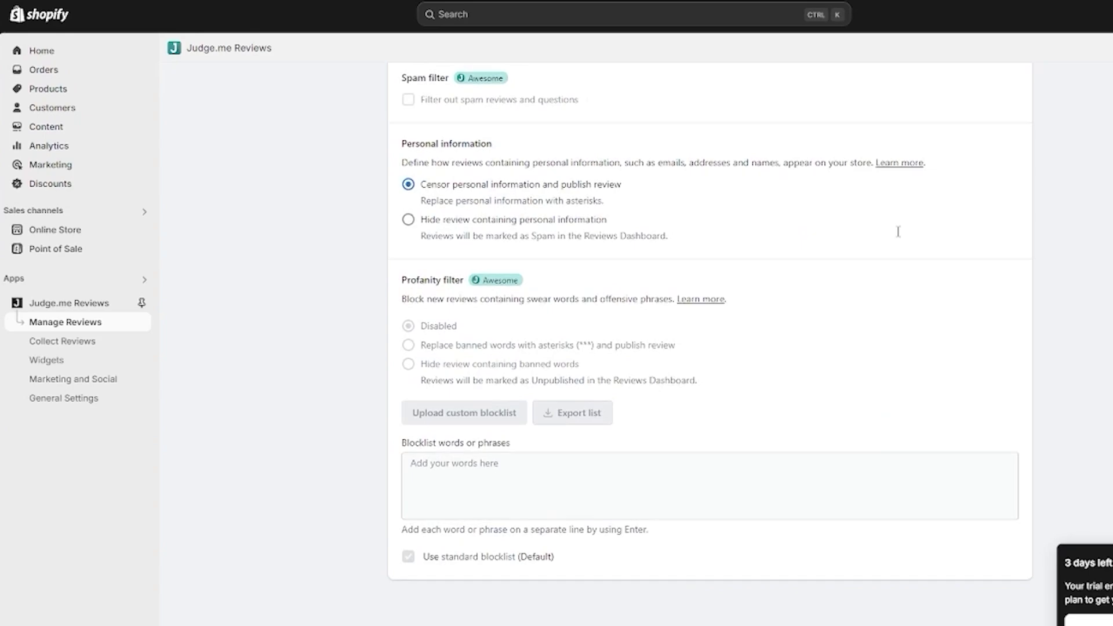
scroll(816, 238, up, 1)
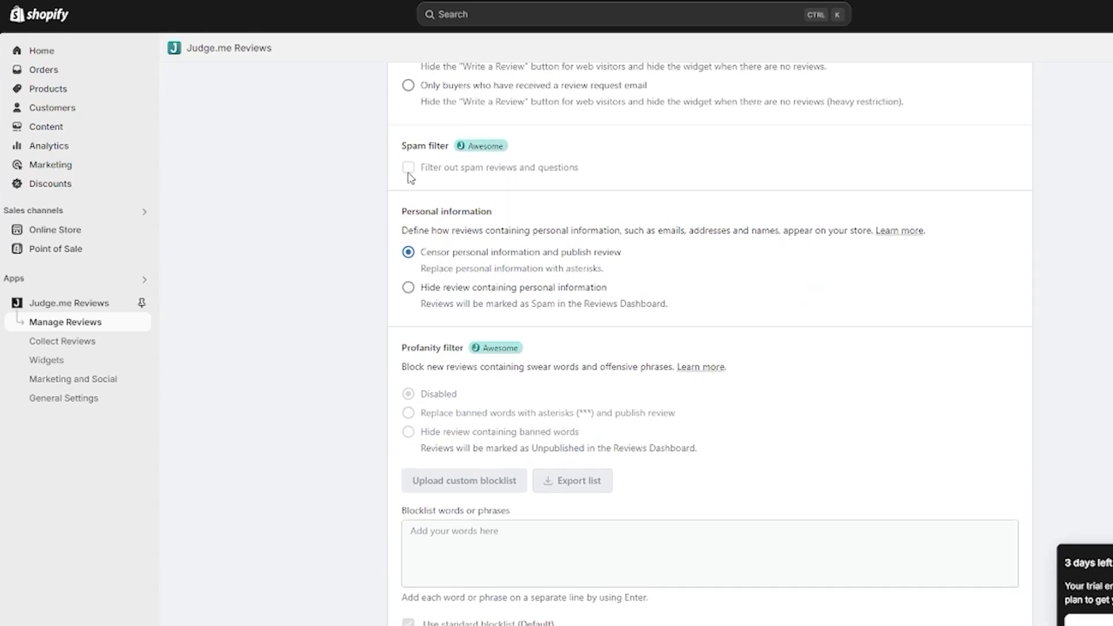
scroll(405, 226, down, 1)
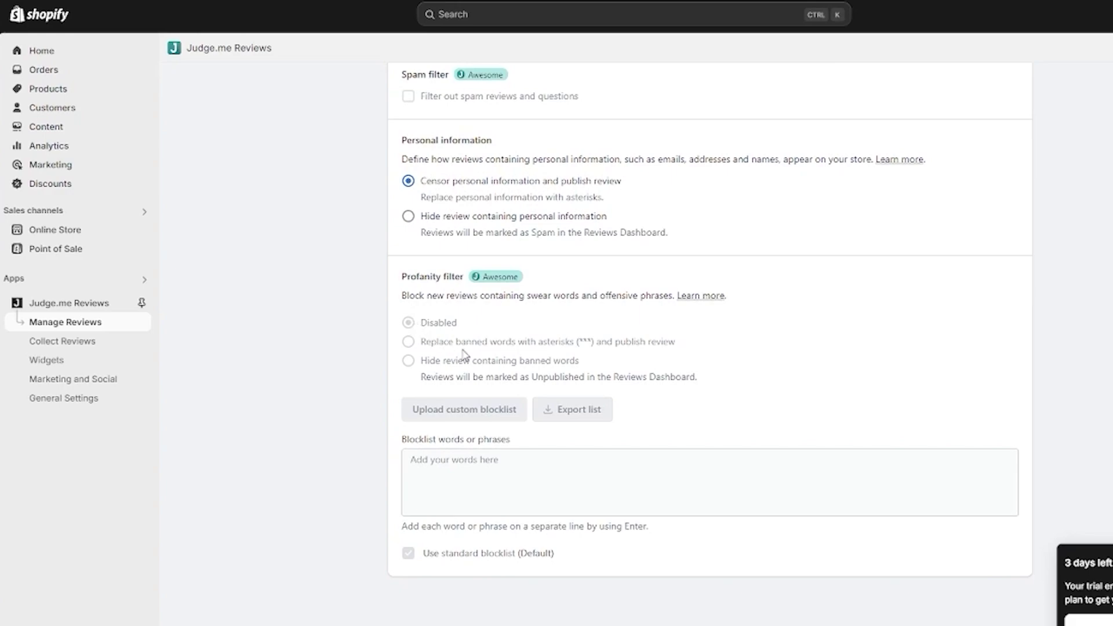
Open the Schedule Requests page from Collect Reviews, view the batch request option and return to Requests History.
click(106, 348)
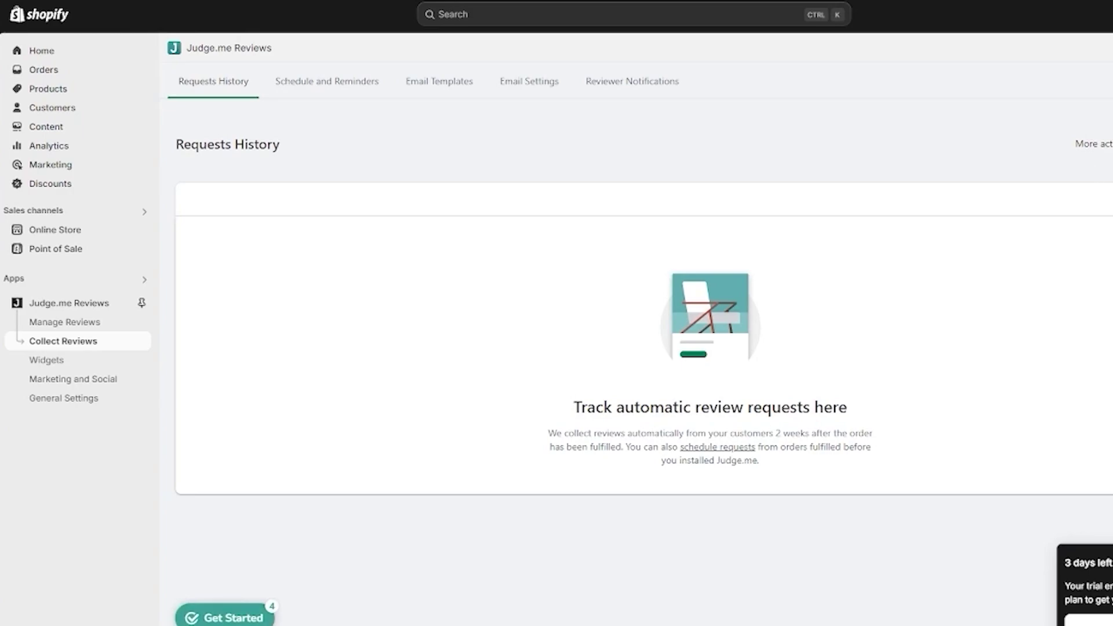
click(717, 447)
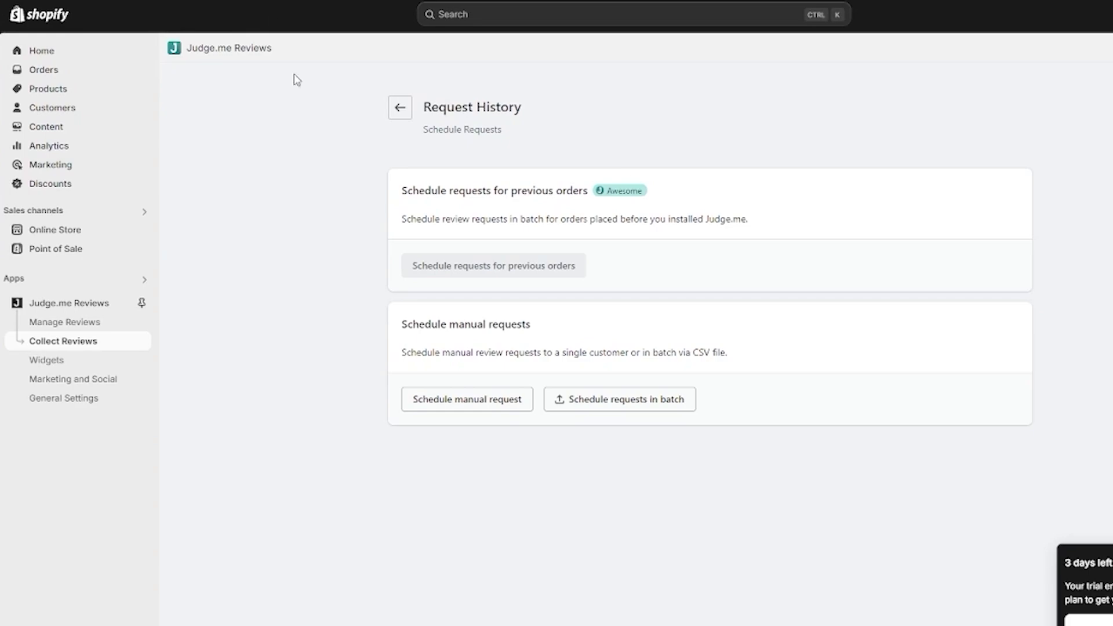
click(606, 413)
click(899, 243)
click(400, 109)
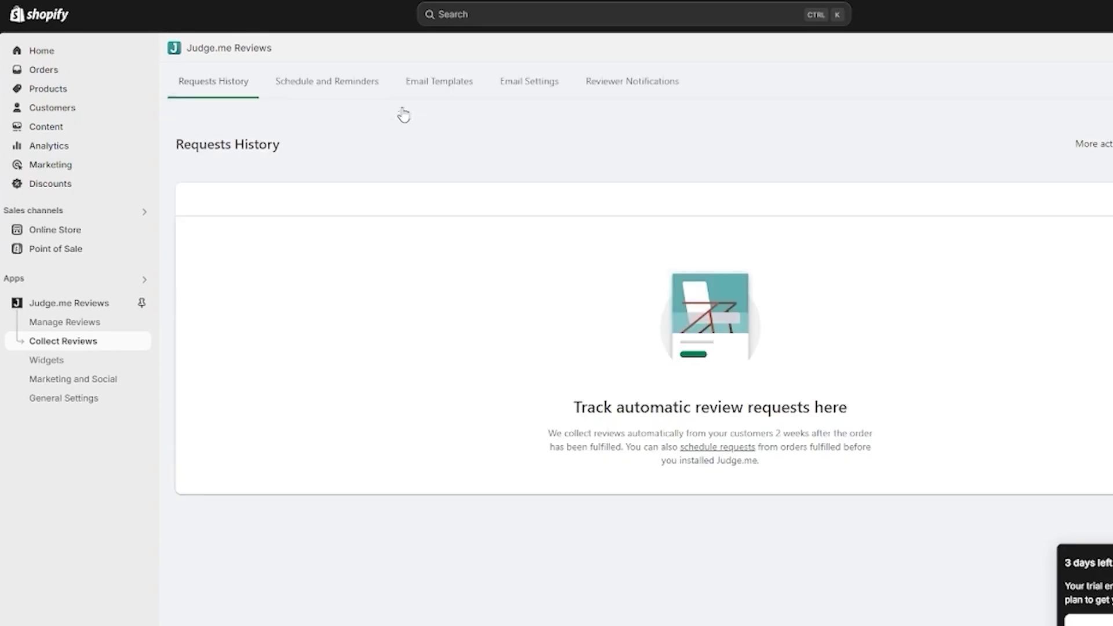
Open the Widgets page and examine the Getting started widgets: Review Widget, Star Rating Badge and Reviews Carousel.
click(108, 361)
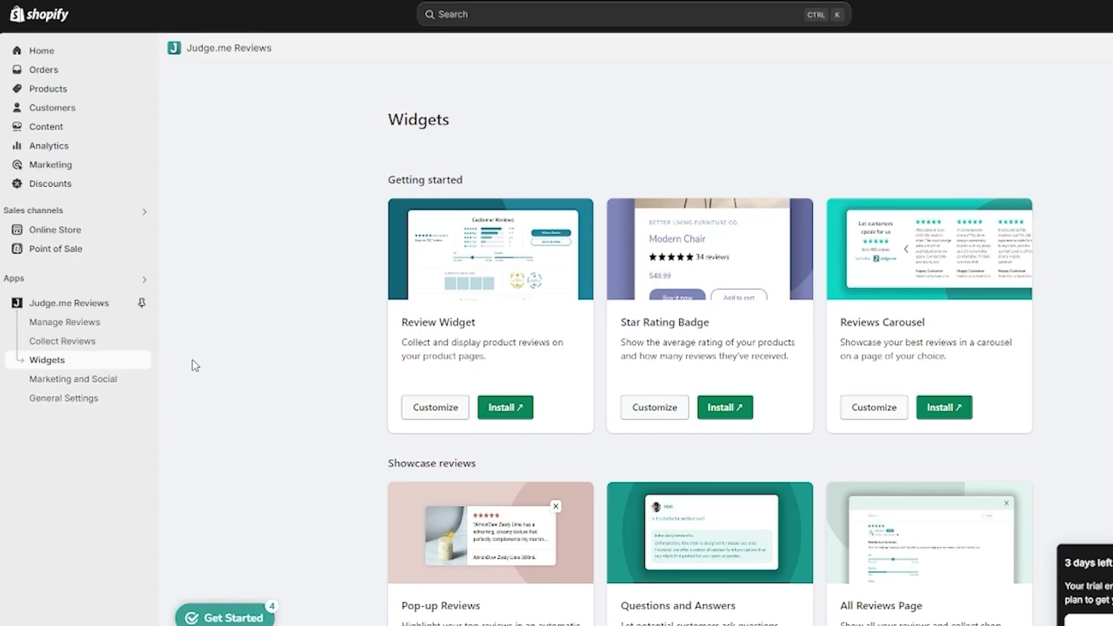
drag(326, 181, 808, 268)
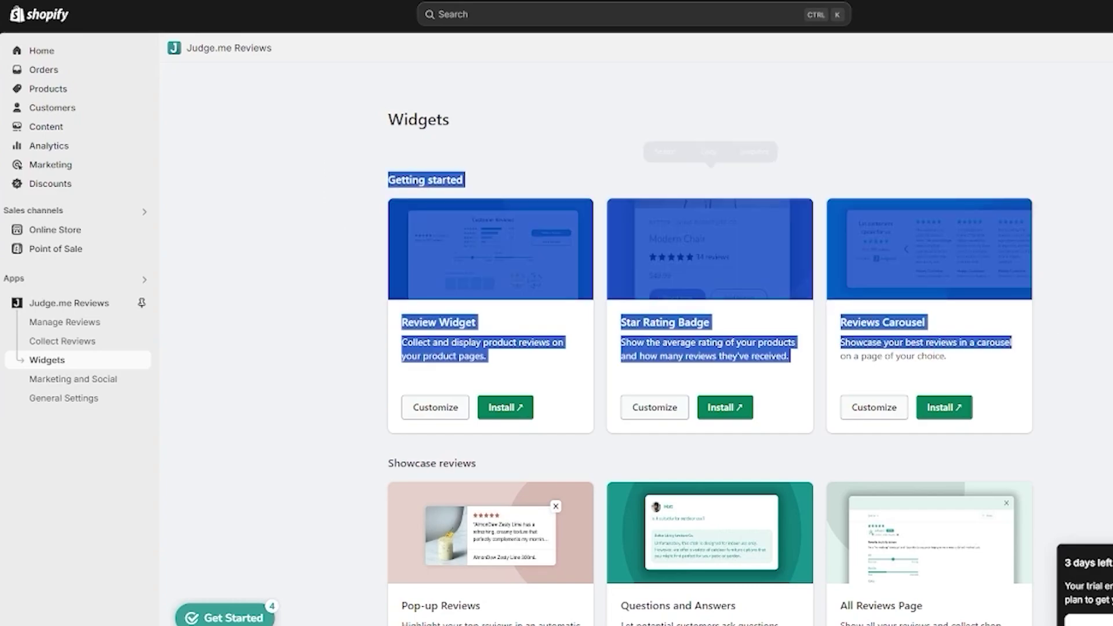
click(808, 268)
drag(306, 209, 1063, 323)
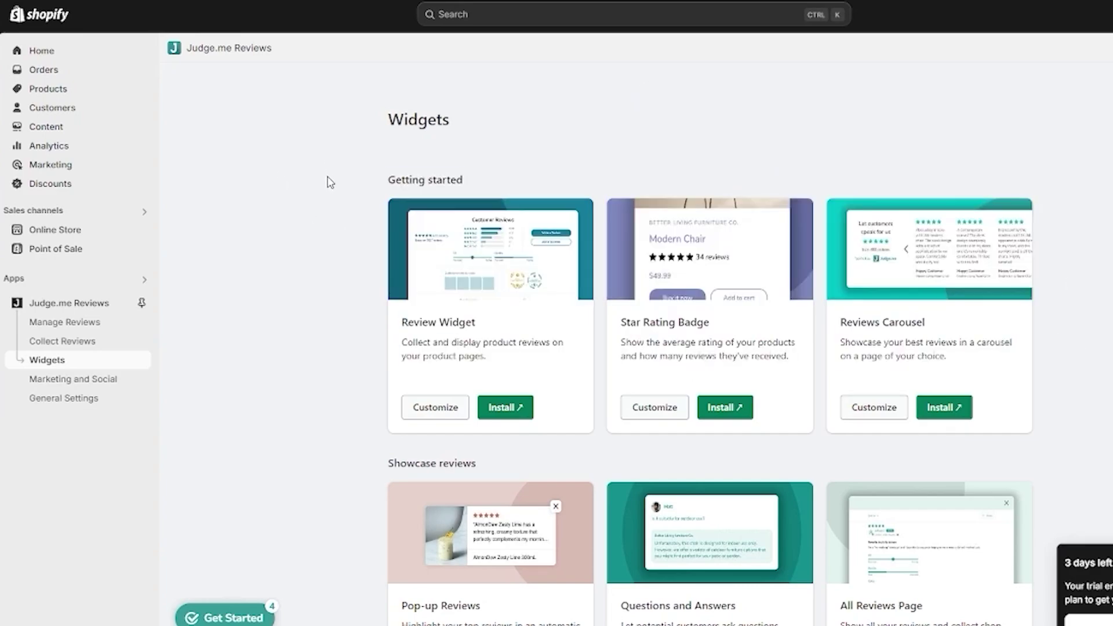
drag(328, 181, 1105, 436)
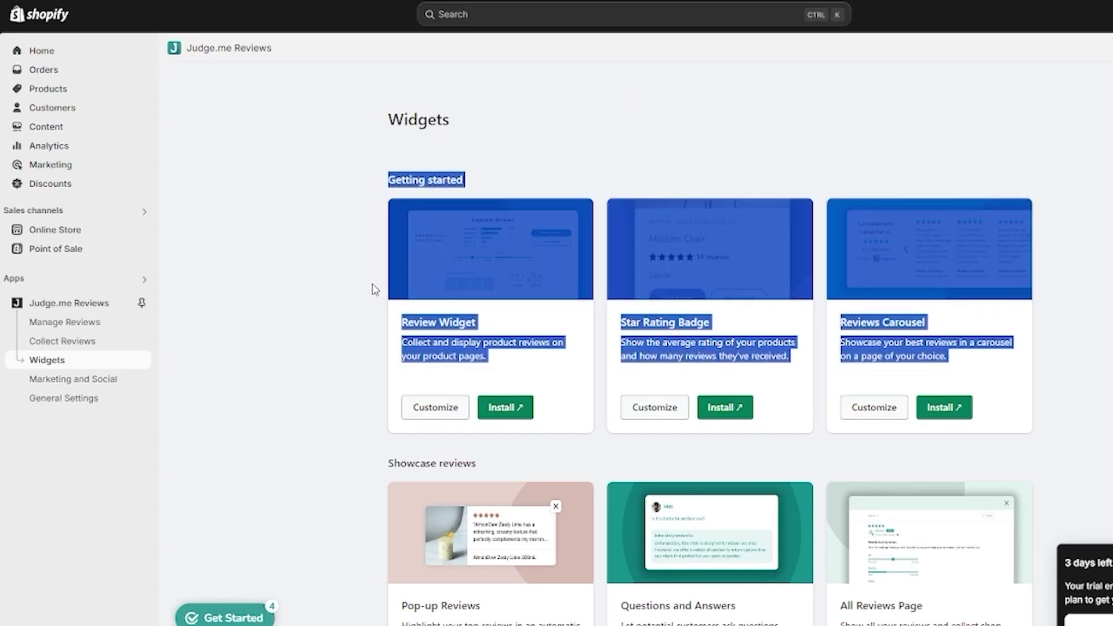
click(694, 167)
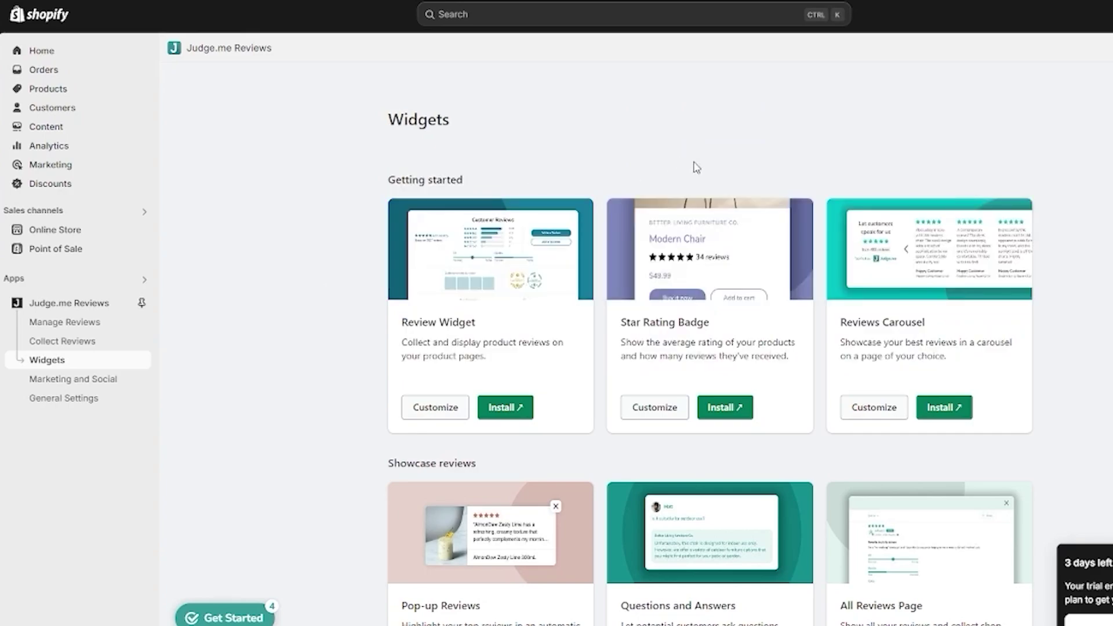
drag(381, 322, 298, 342)
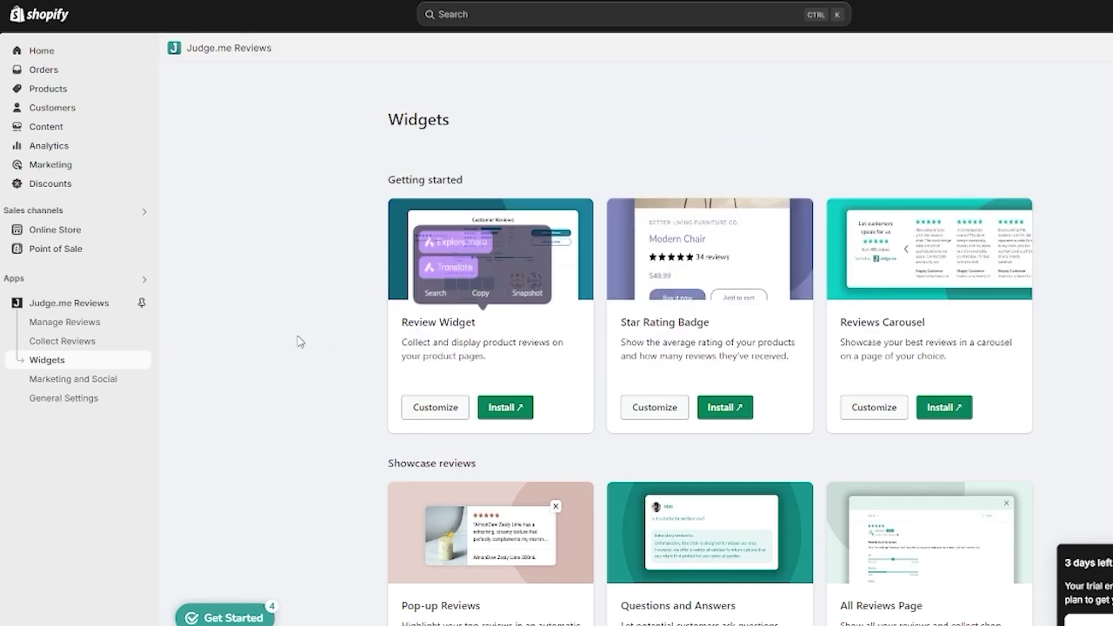
click(300, 342)
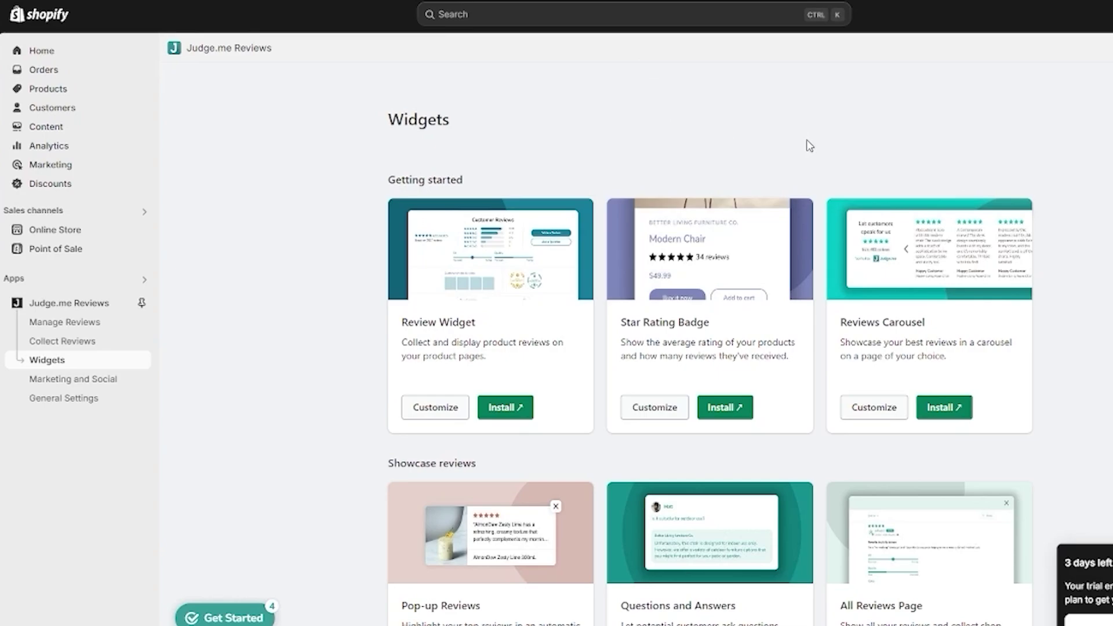
Look through the Showcase reviews widgets, such as Pop-up Reviews and All Reviews Counter, and return to the Getting started group.
scroll(980, 165, down, 2)
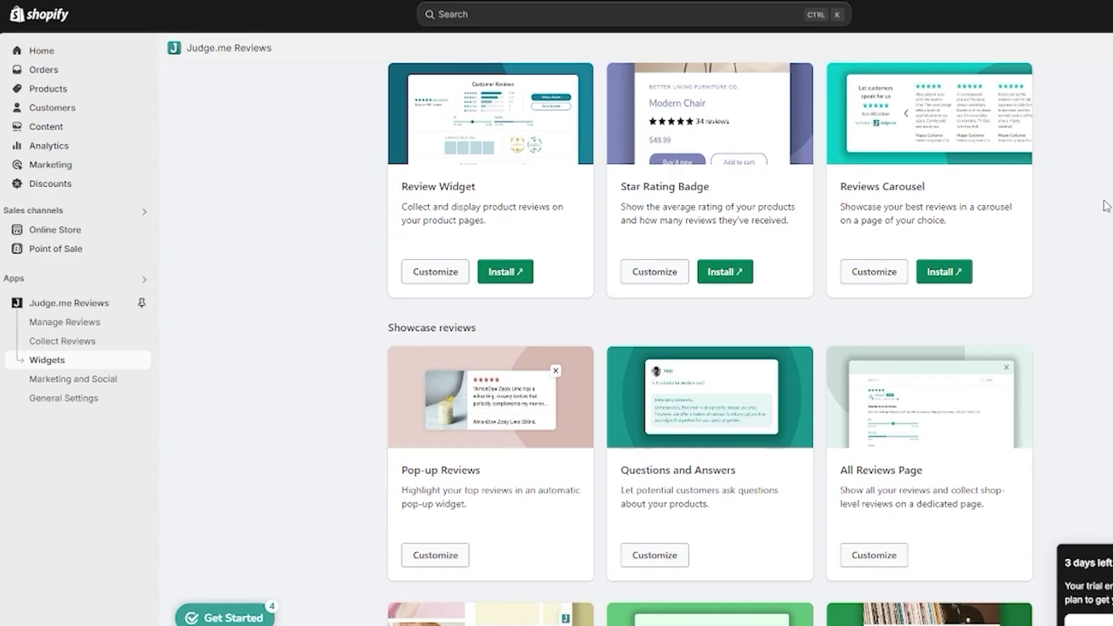
scroll(601, 255, down, 4)
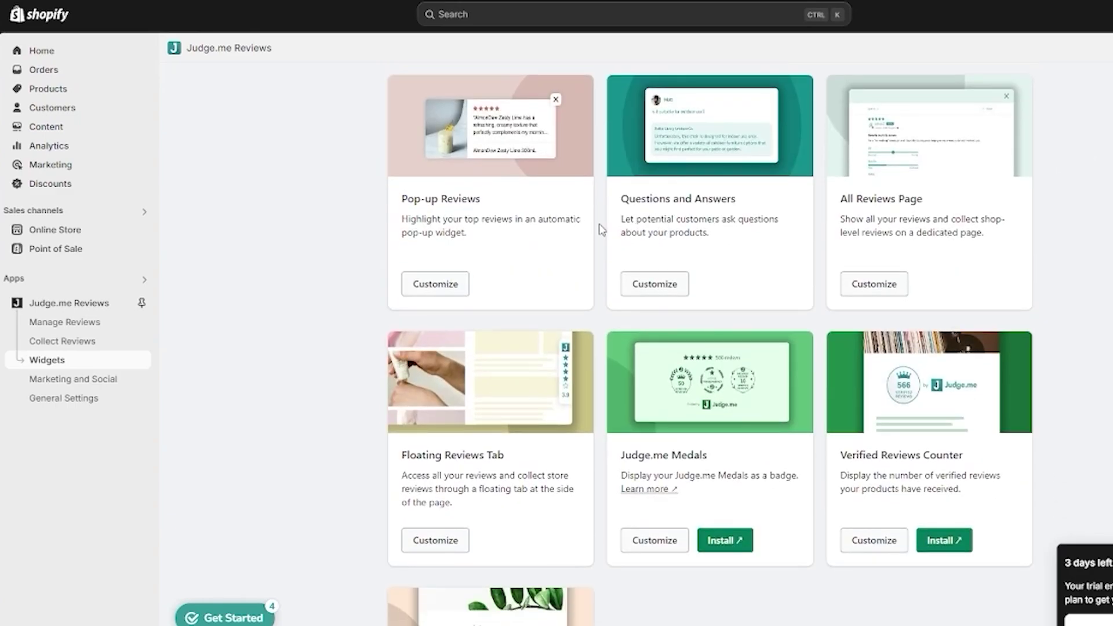
scroll(603, 230, down, 4)
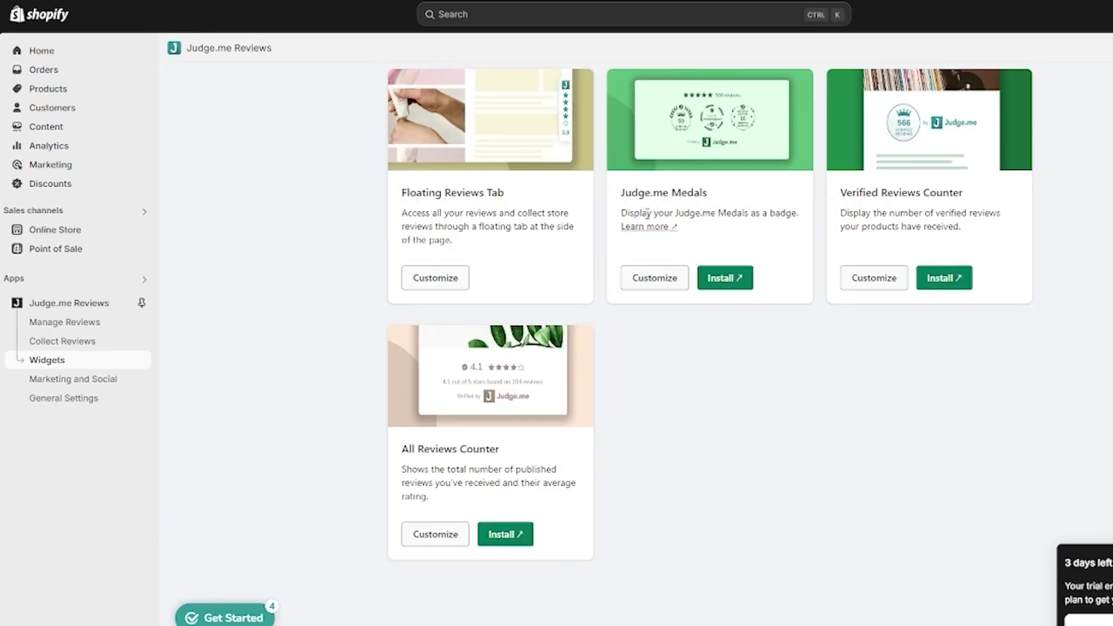
scroll(743, 406, up, 8)
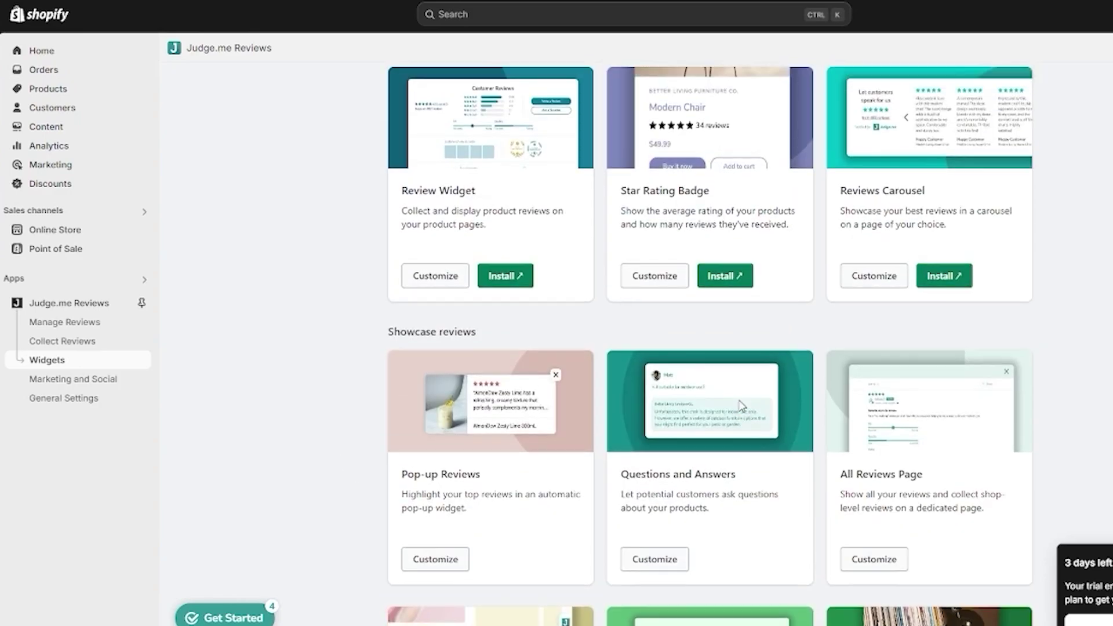
scroll(742, 406, up, 2)
drag(408, 180, 1007, 344)
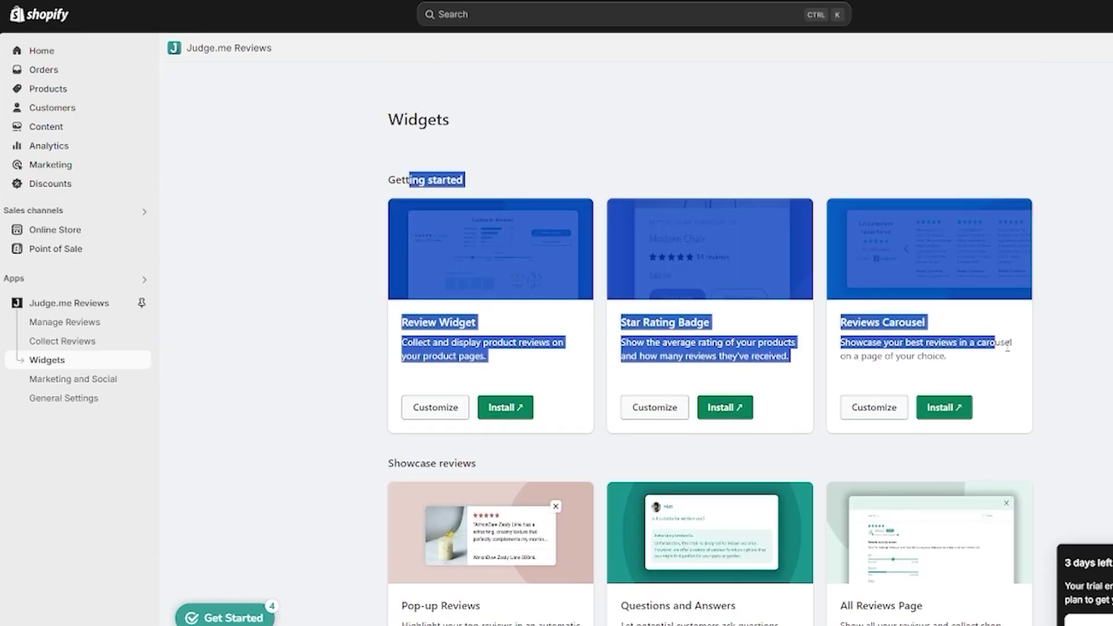
click(919, 191)
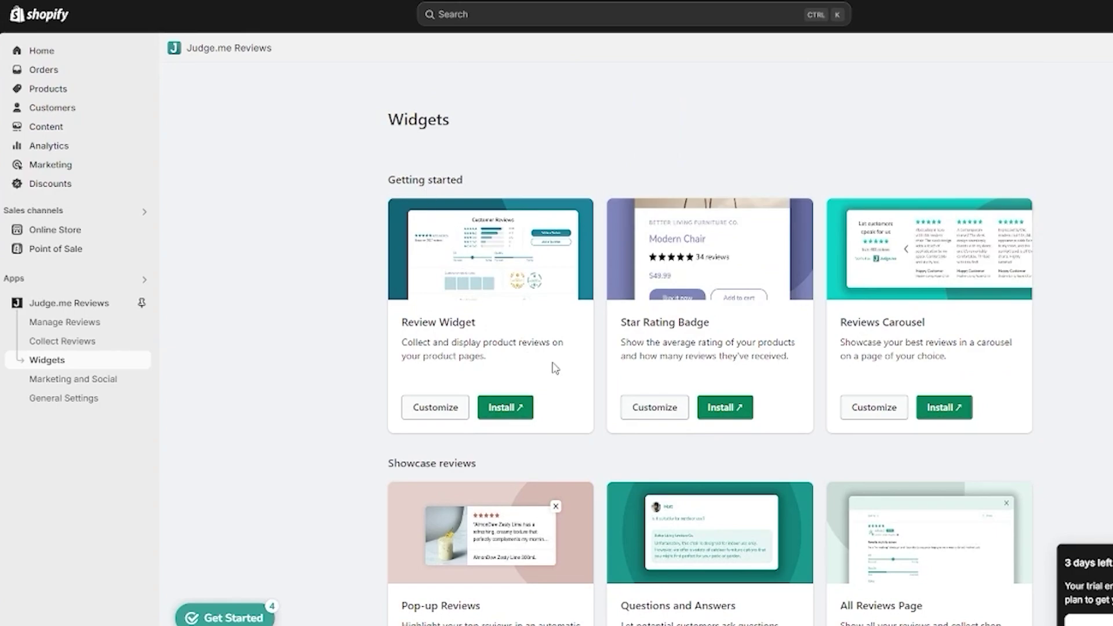
Open the customization page of the Review Widget and look over its install, preview and theme options.
drag(541, 371, 363, 318)
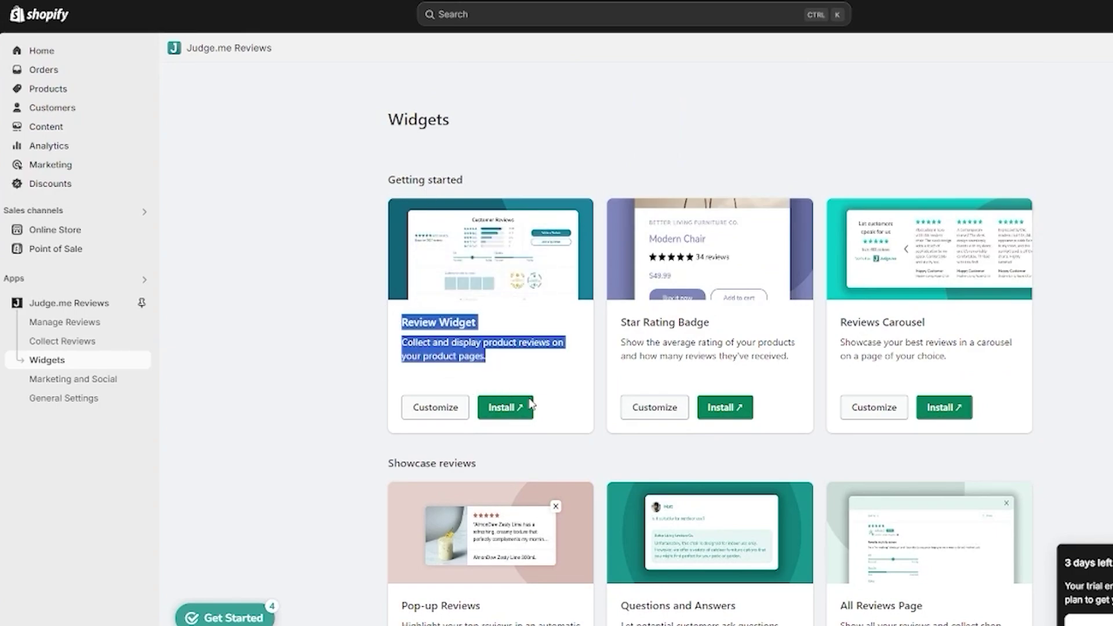
click(503, 413)
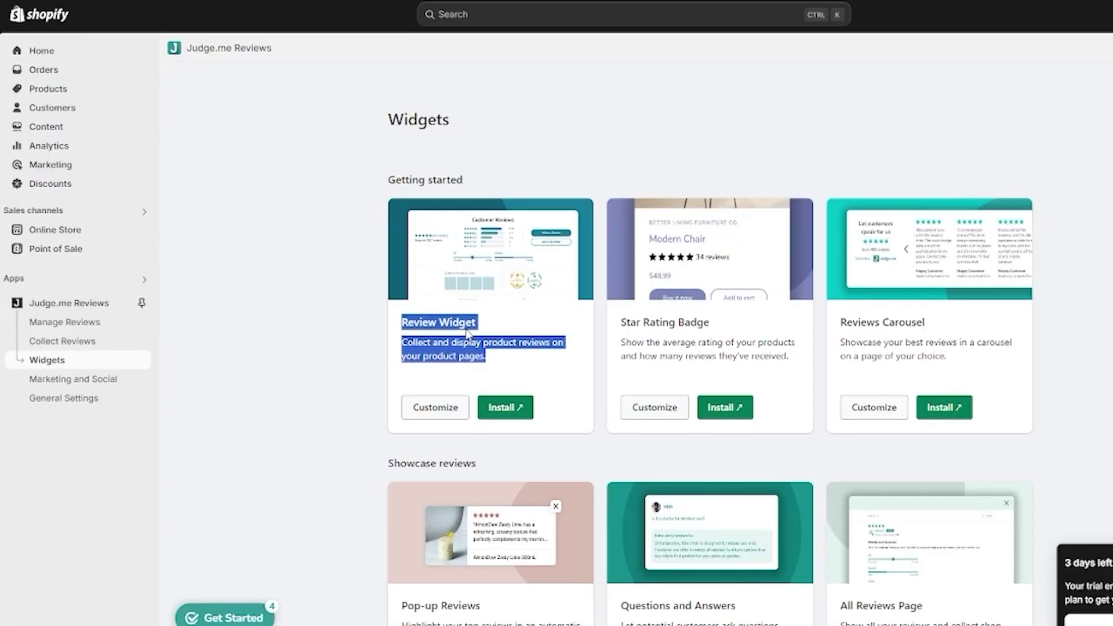
click(454, 406)
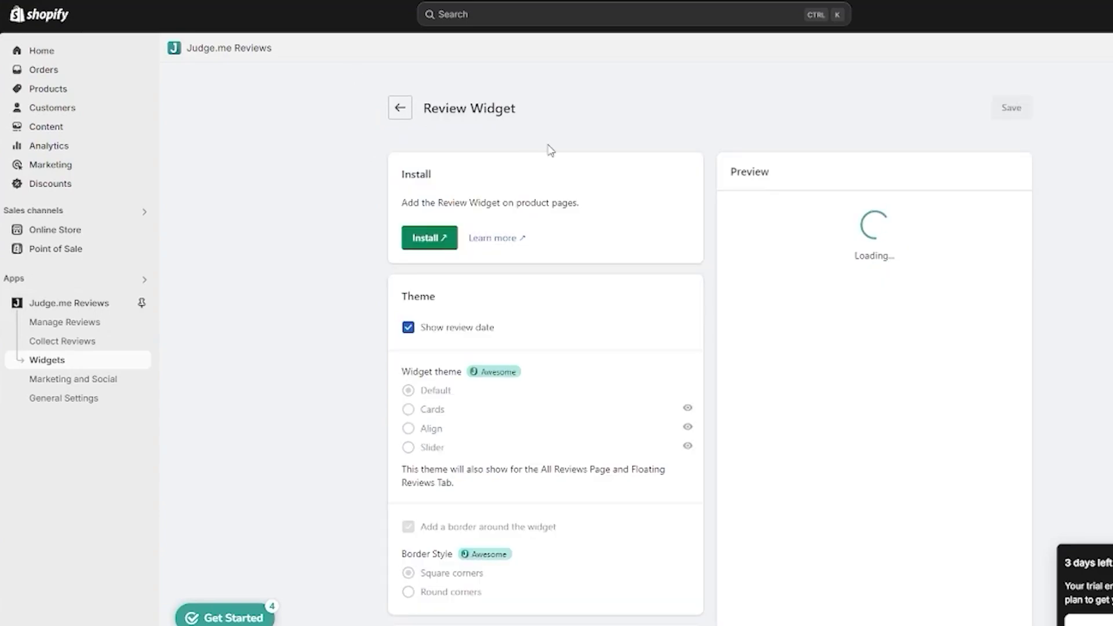
click(429, 238)
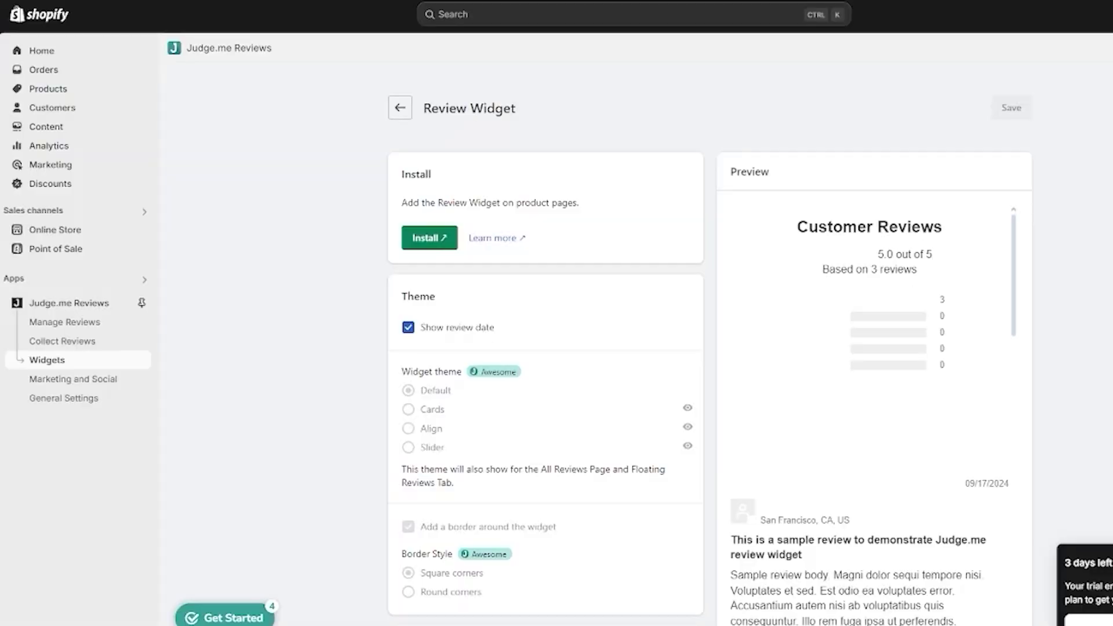
scroll(470, 378, down, 1)
scroll(469, 378, down, 1)
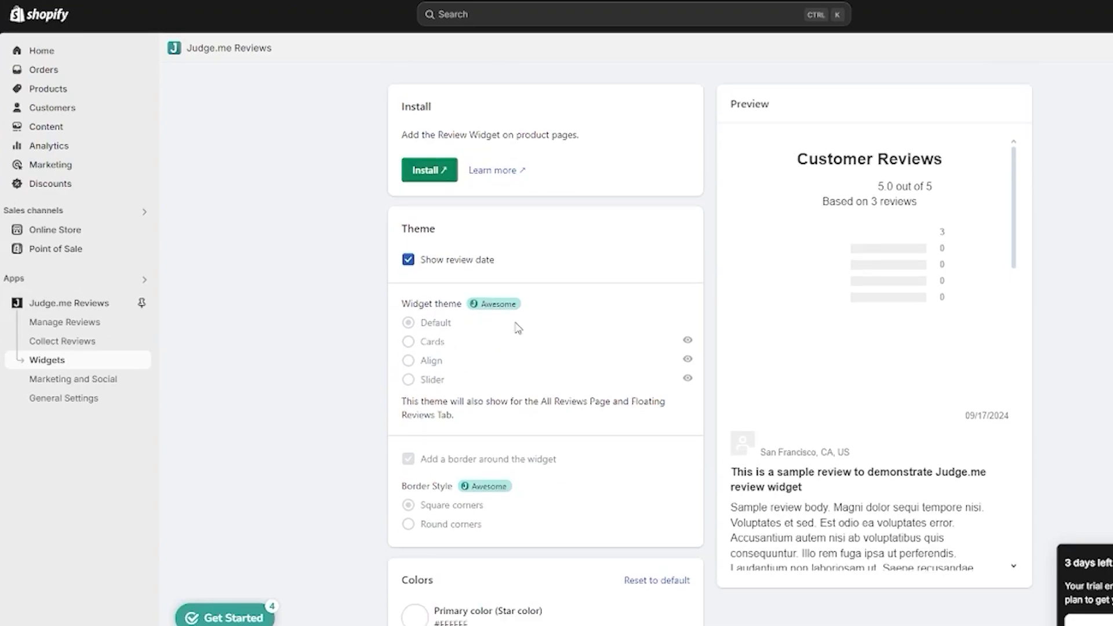
Open the Plans and pricing page from the widget theme's Awesome badge and review the Awesome plan's price.
click(499, 306)
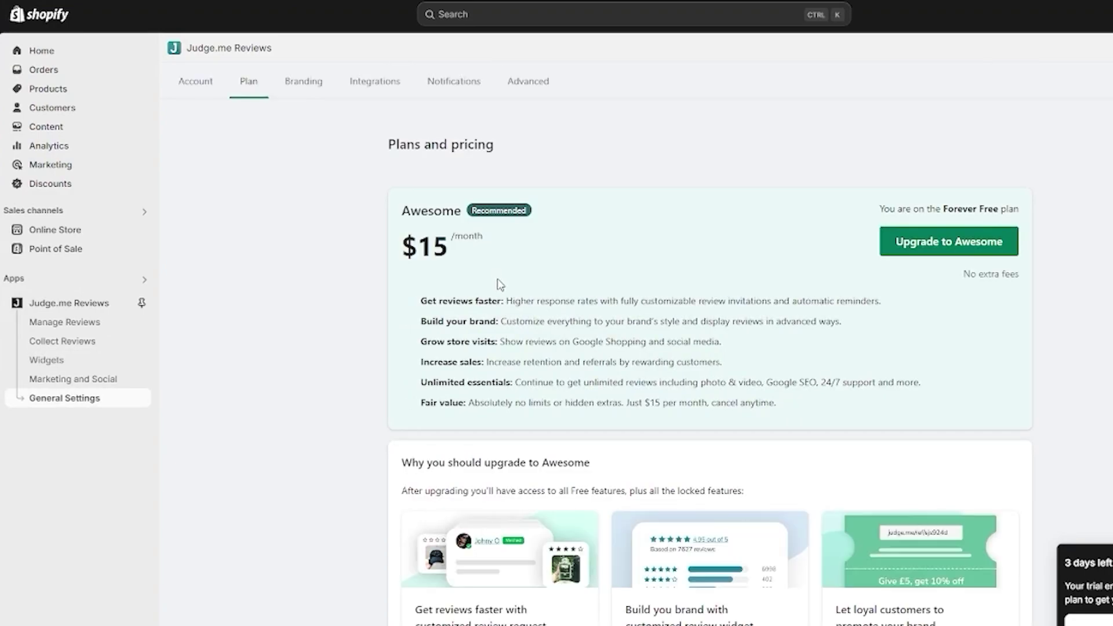
drag(380, 133, 663, 251)
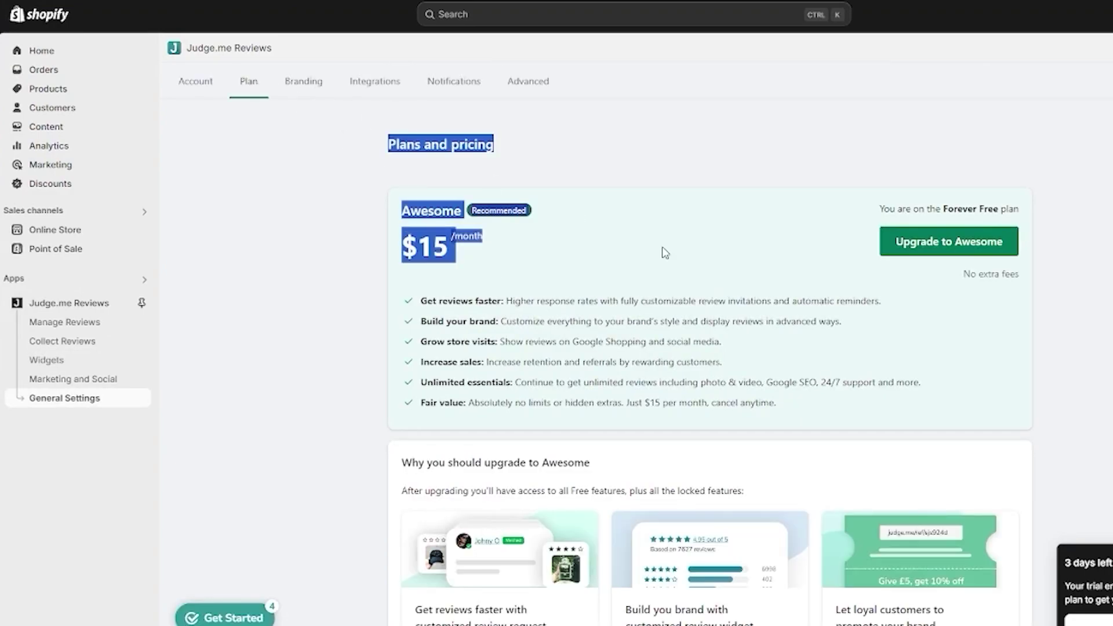
click(636, 127)
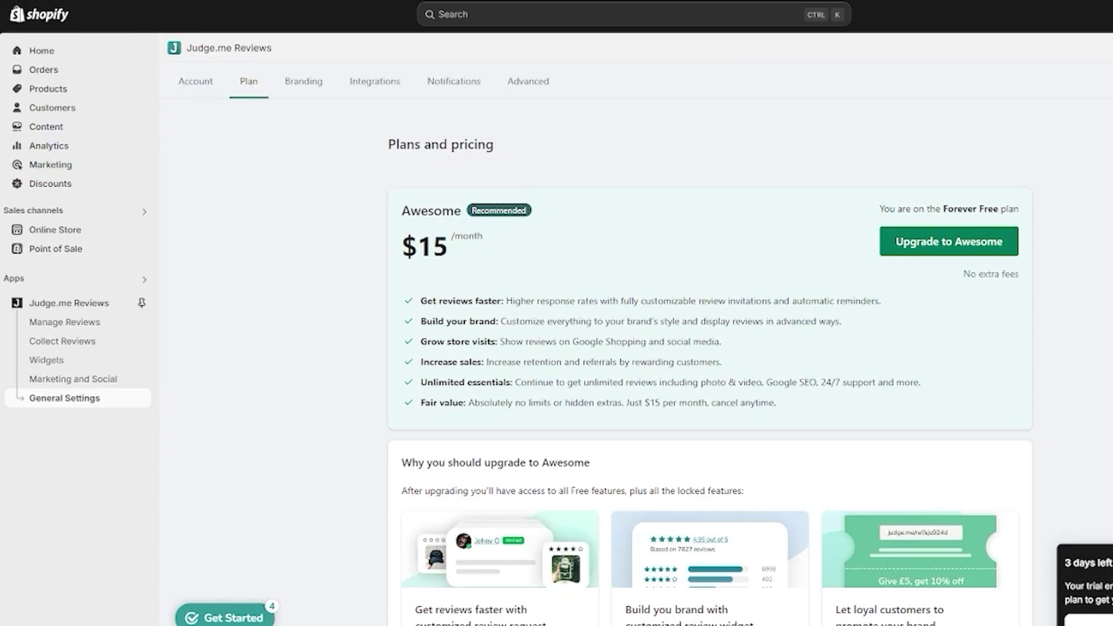
Return to the Review Widget settings and examine the theme, colors, text, photos and videos, and Judge.me Medals options.
click(47, 360)
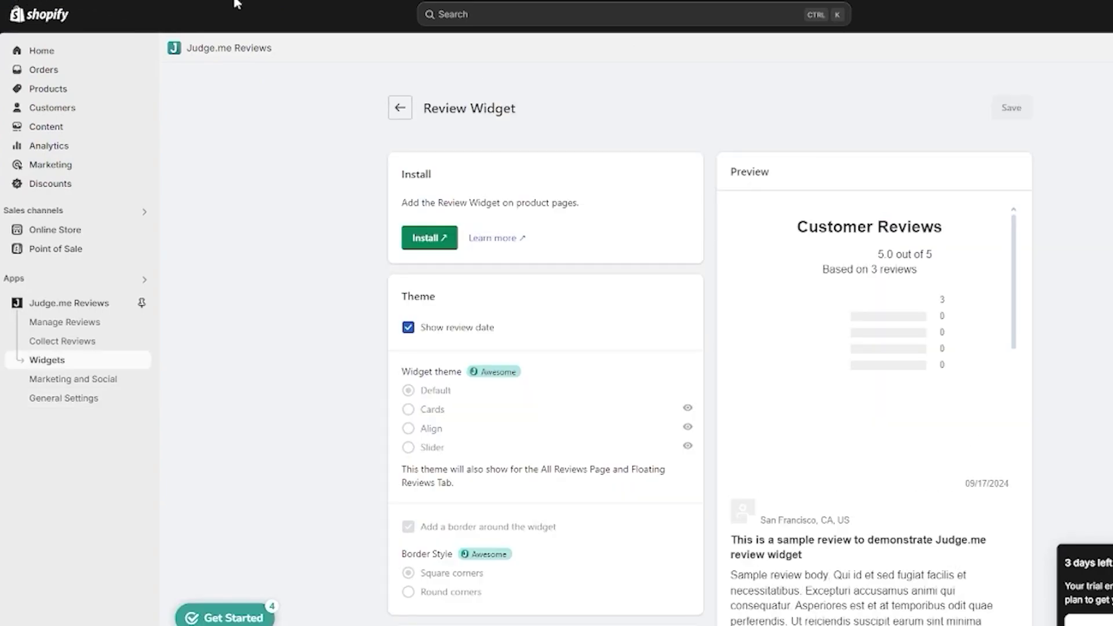
scroll(340, 242, down, 2)
scroll(342, 242, down, 2)
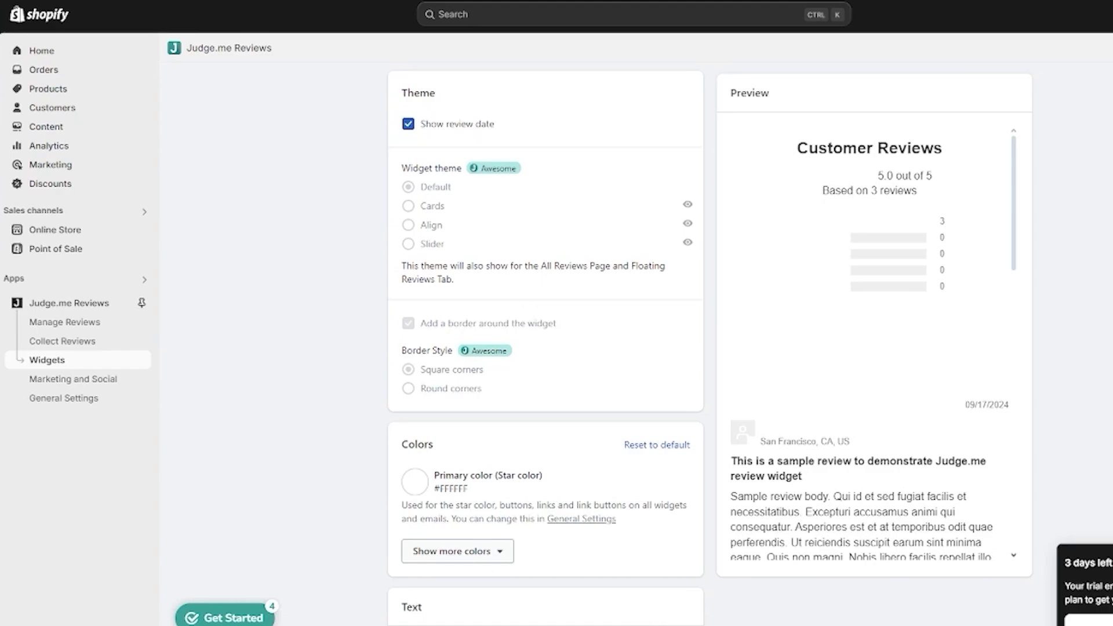
scroll(355, 336, down, 10)
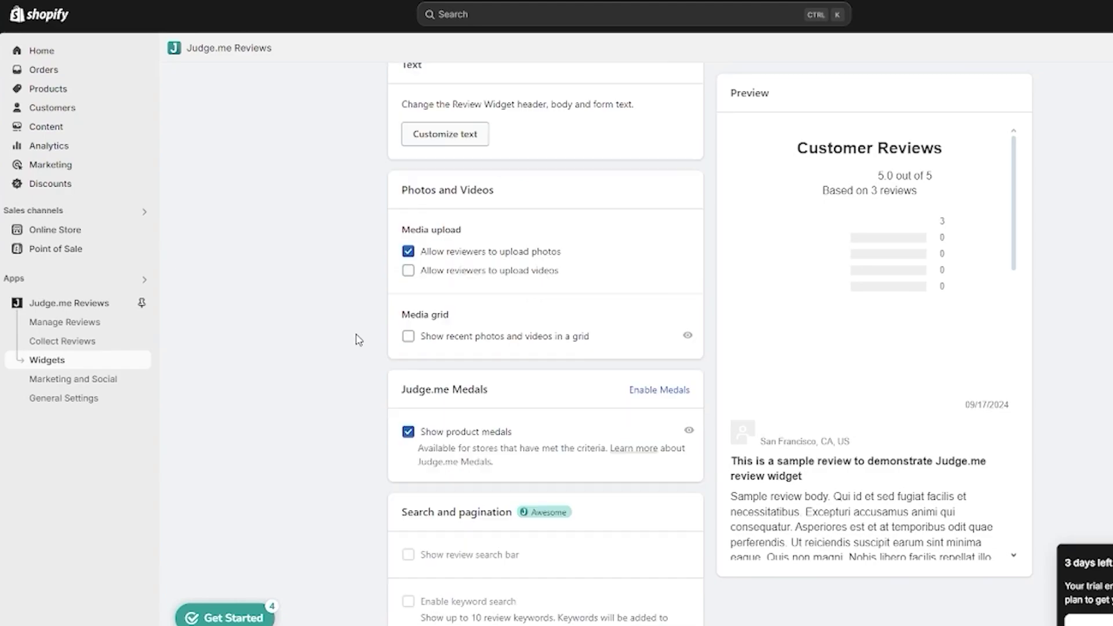
scroll(355, 336, up, 3)
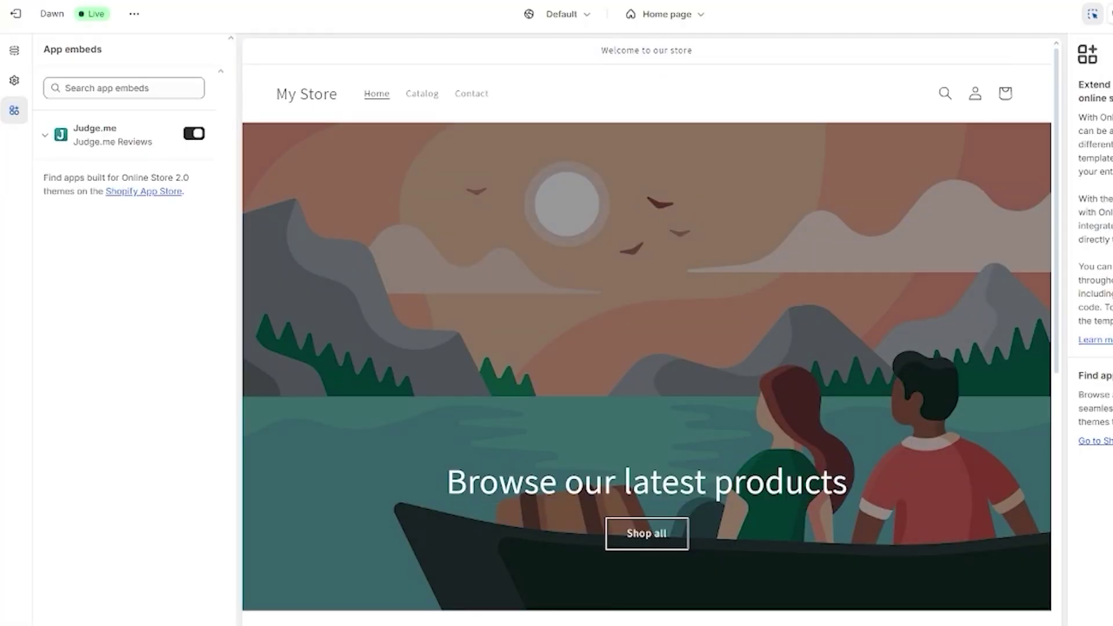
drag(1102, 441, 1087, 46)
click(1087, 46)
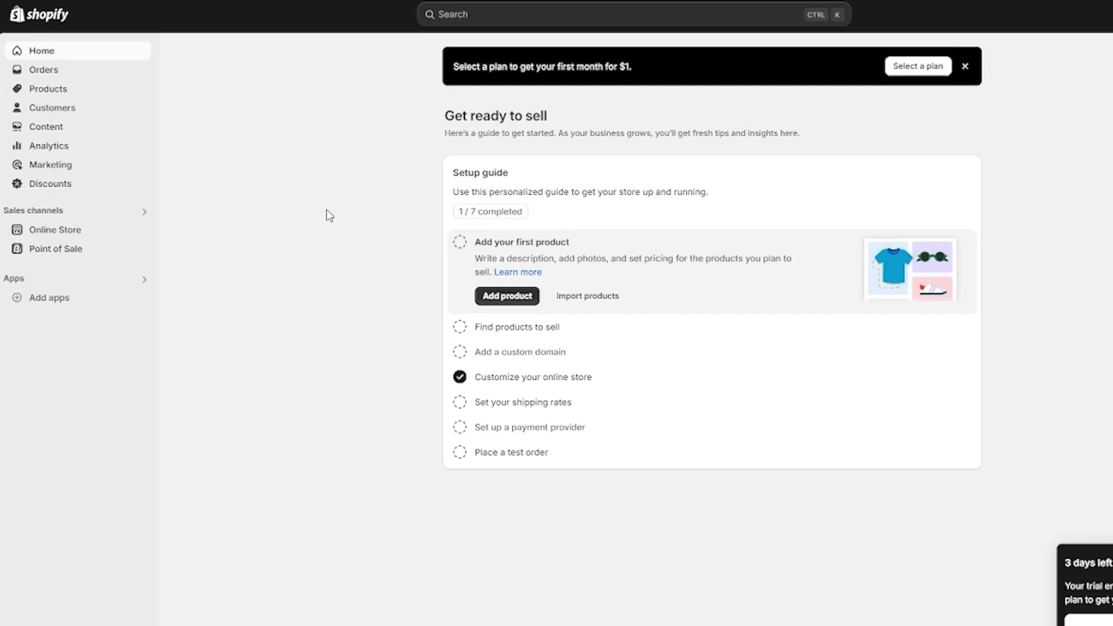
drag(969, 531, 392, 70)
click(361, 234)
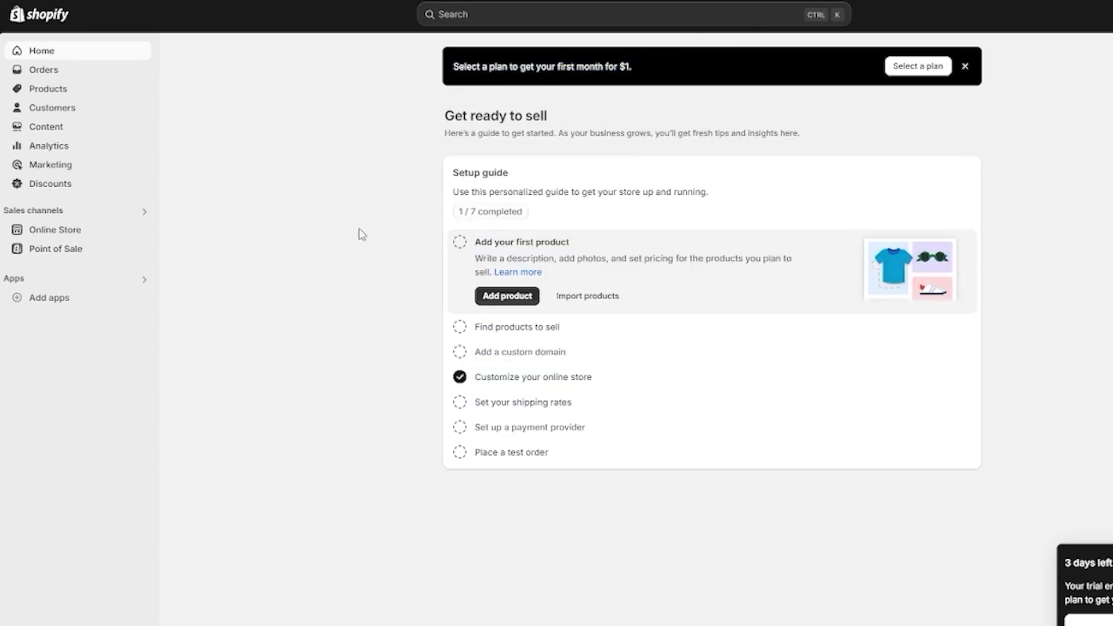